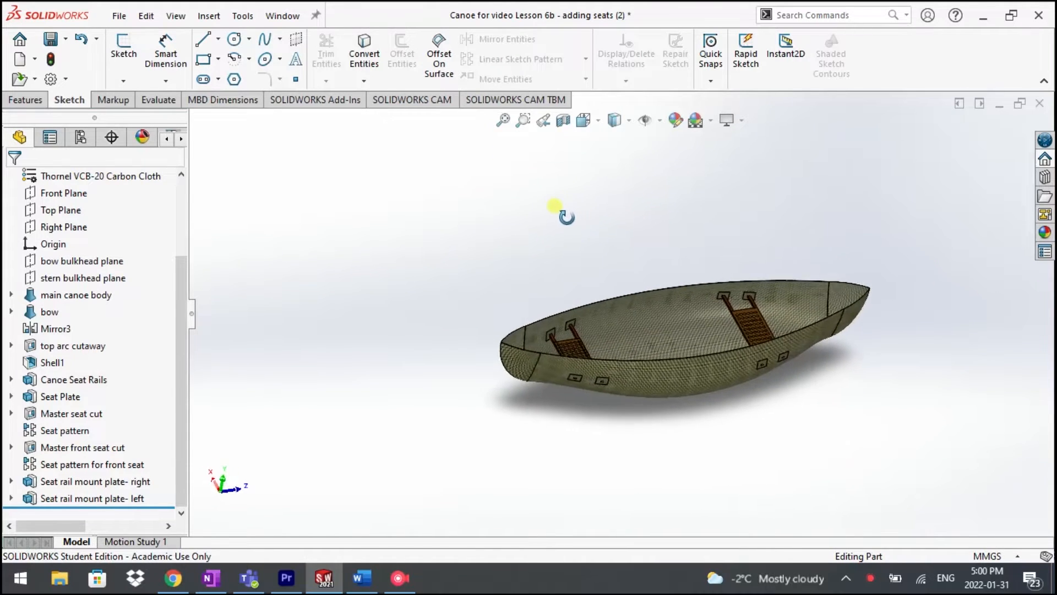
Step: Examine both slatted seats, their support rails and the mount plates inside the canoe hull
scroll(602, 352, down, 5)
scroll(602, 352, down, 5)
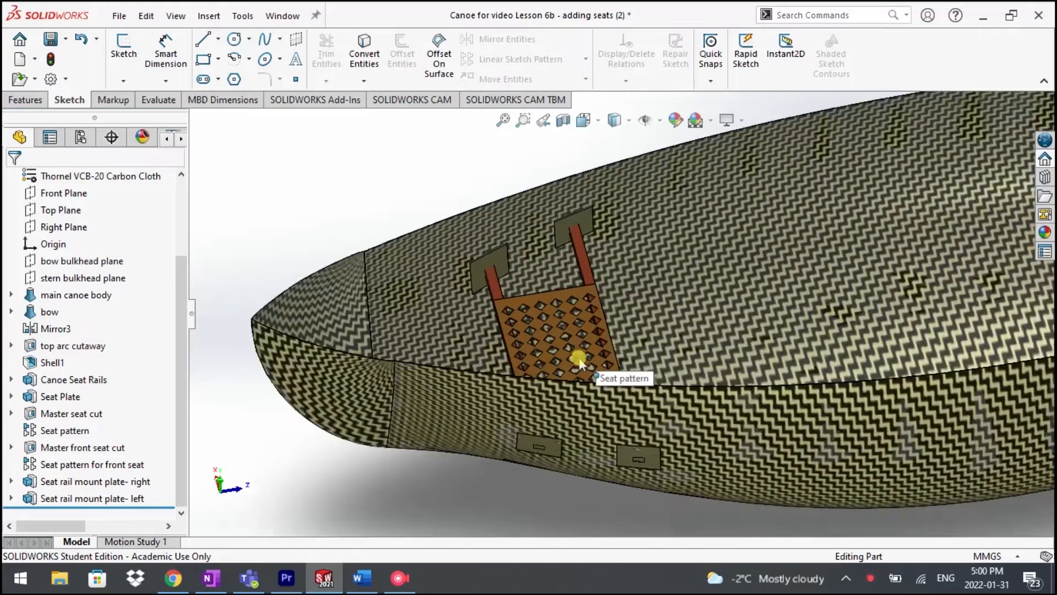
scroll(610, 352, up, 7)
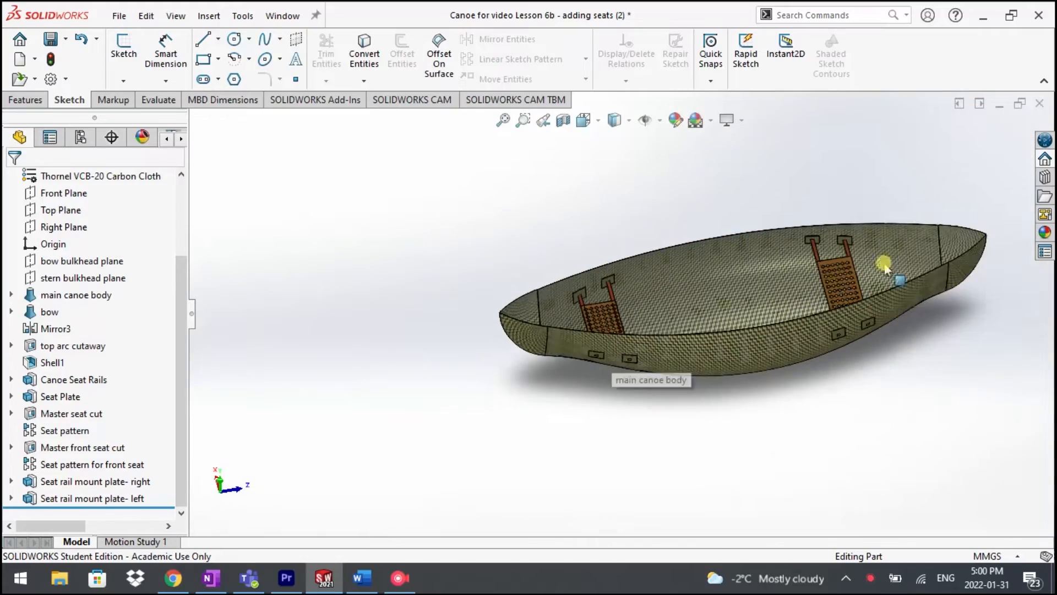
scroll(836, 283, down, 4)
scroll(836, 283, down, 5)
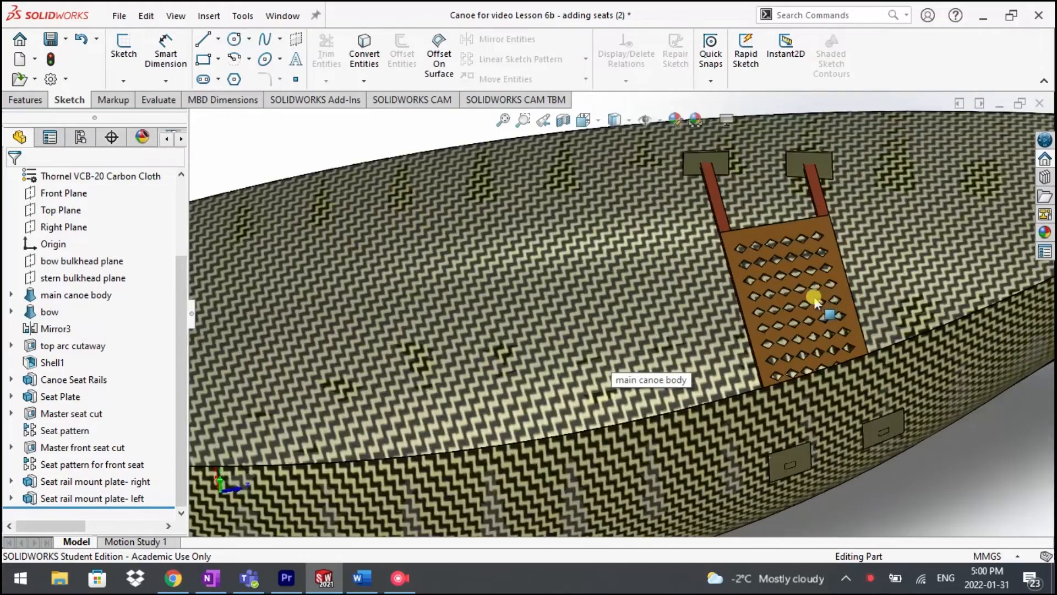
scroll(788, 307, up, 9)
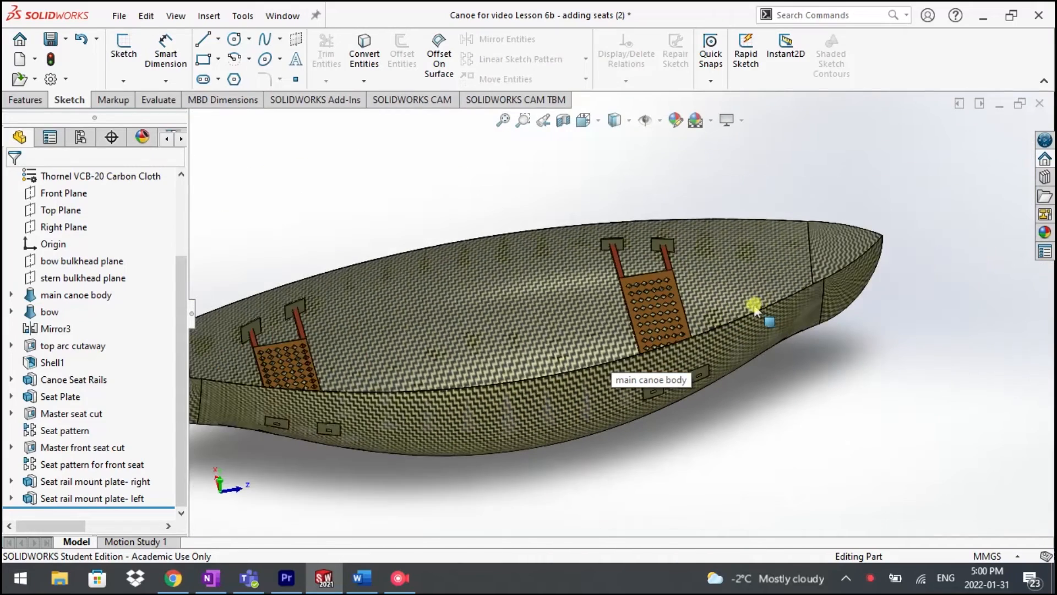
scroll(622, 325, up, 3)
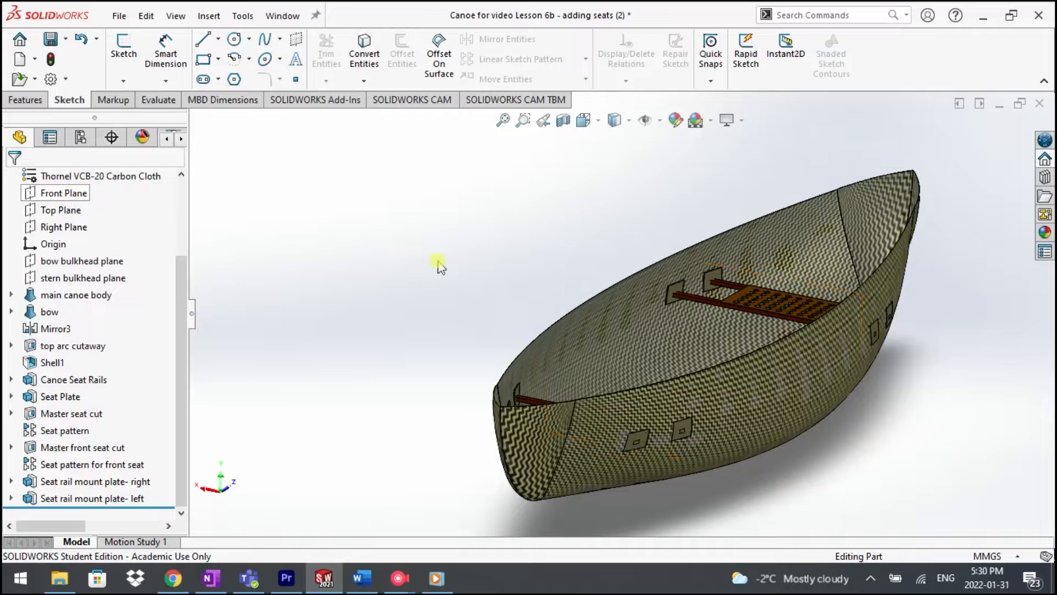
Step: Orient the canoe to the Back view and cut it with a section view at the Front Plane
middle_drag(472, 304, 562, 189)
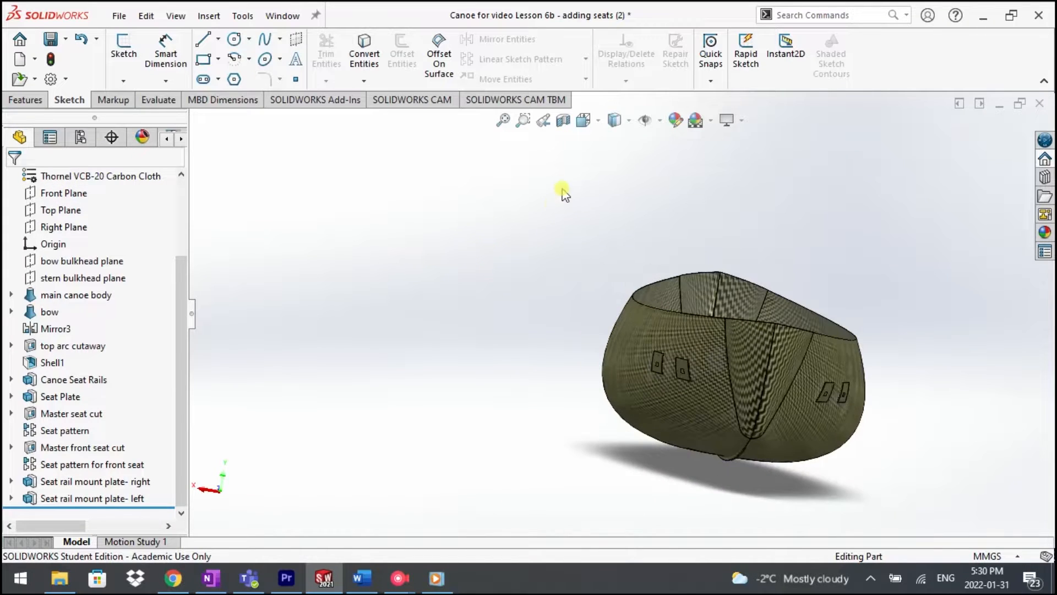
click(588, 128)
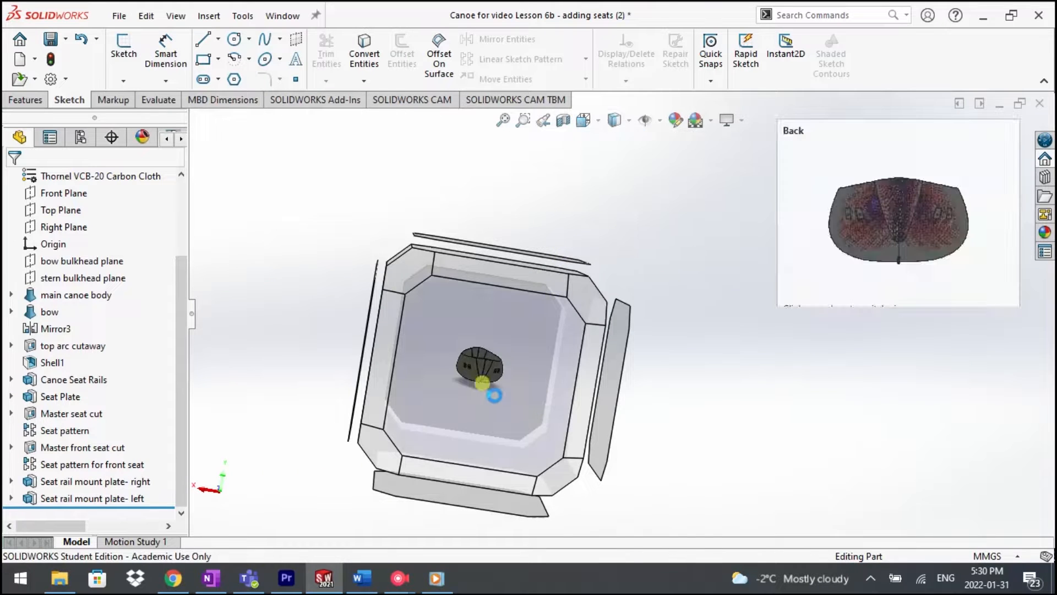
click(495, 396)
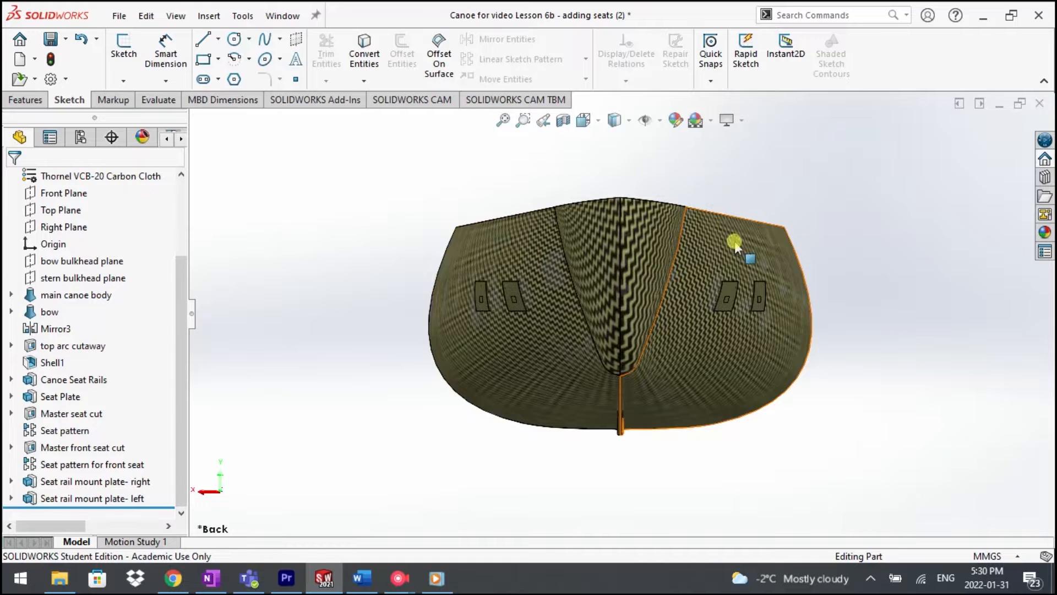
click(563, 121)
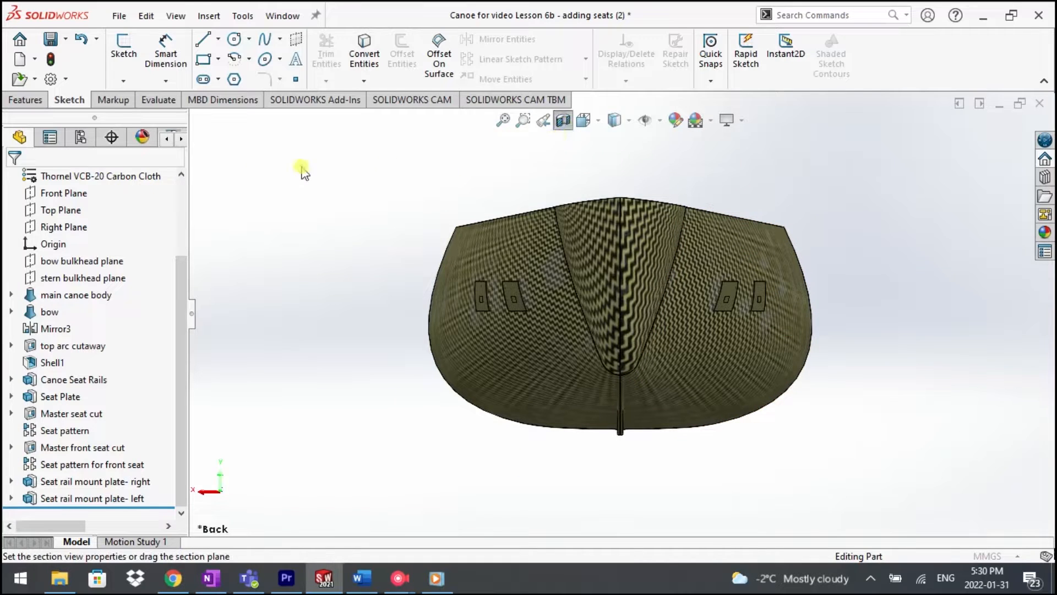
click(69, 194)
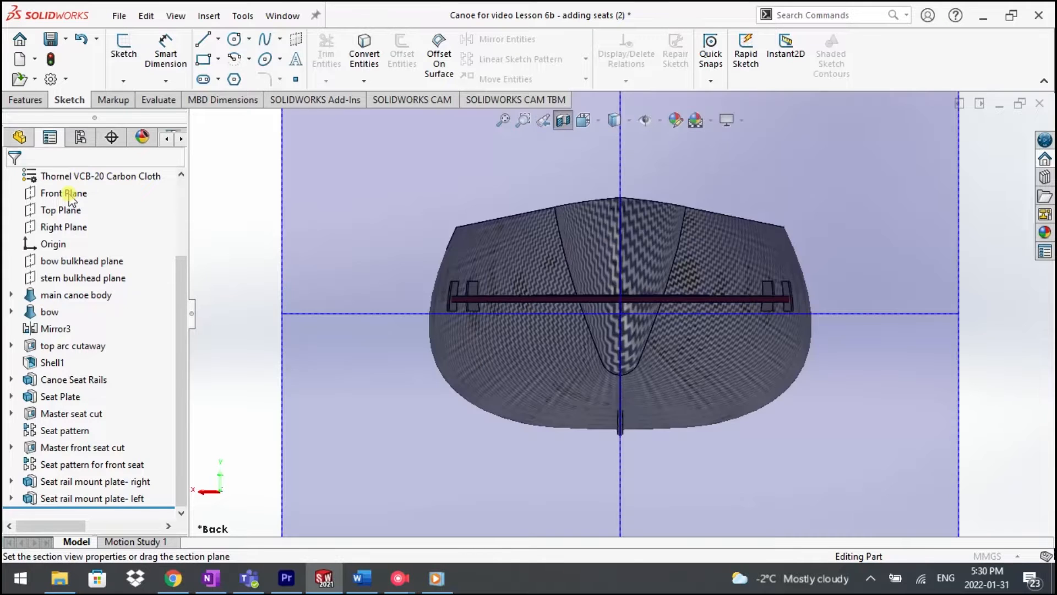
click(18, 180)
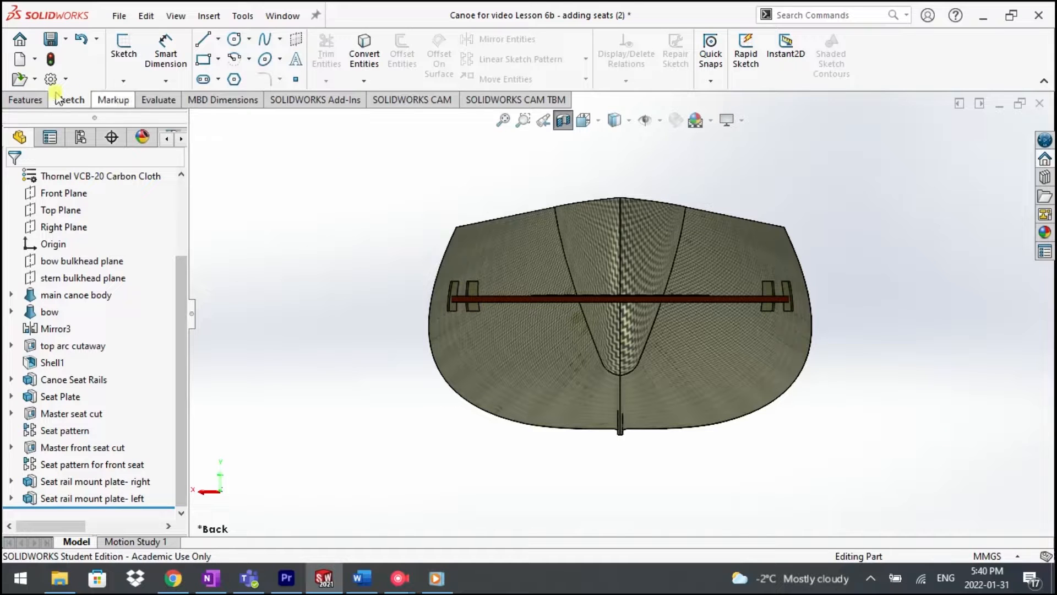
Step: Sketch a center rectangle about 53 by 60 mm on the Front Plane, centred on the hull's upper corner at the +X side
click(25, 103)
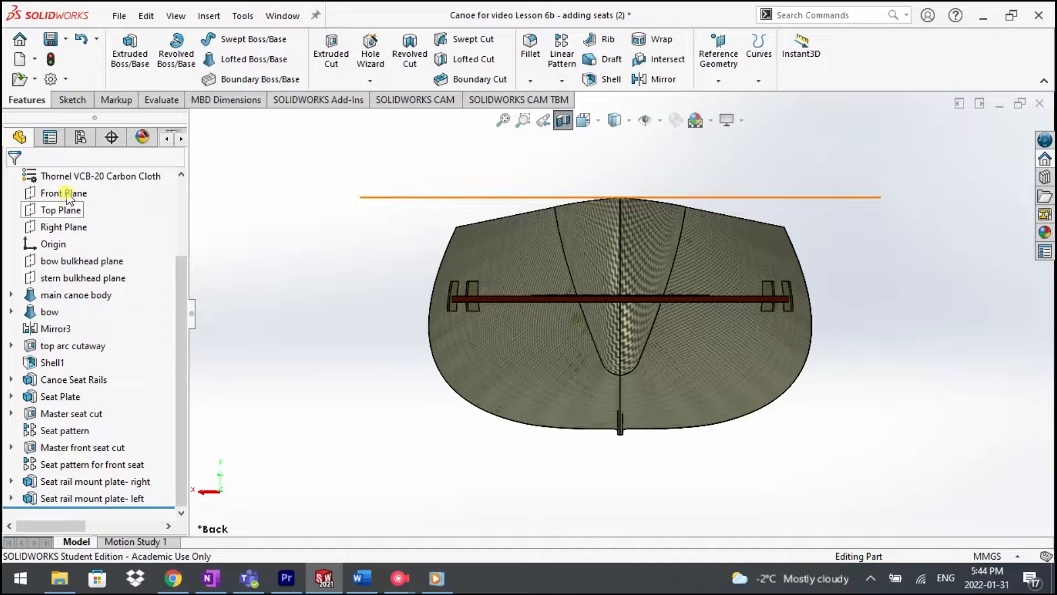
click(64, 194)
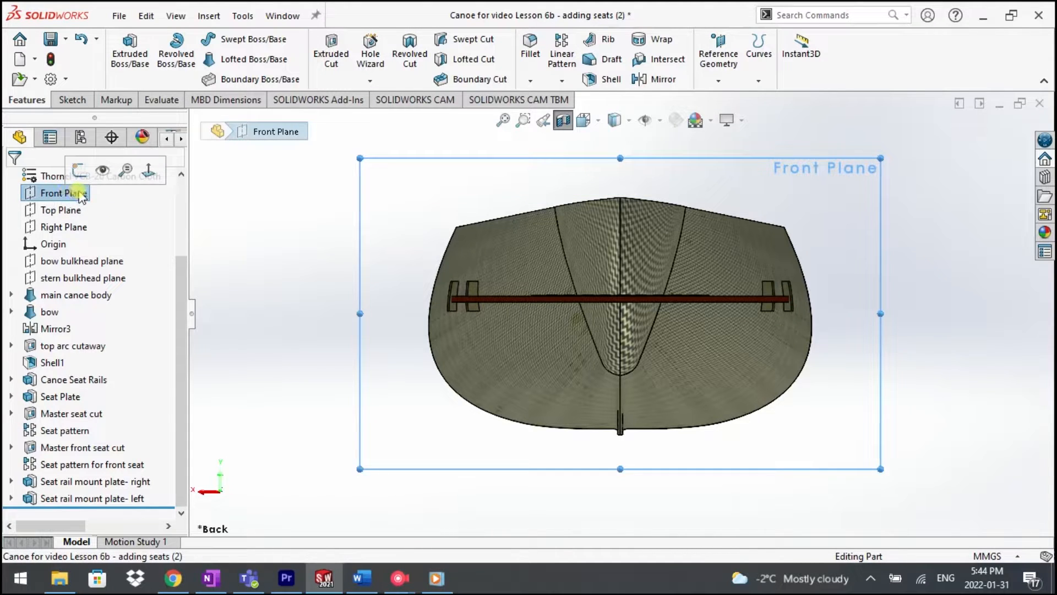
click(80, 102)
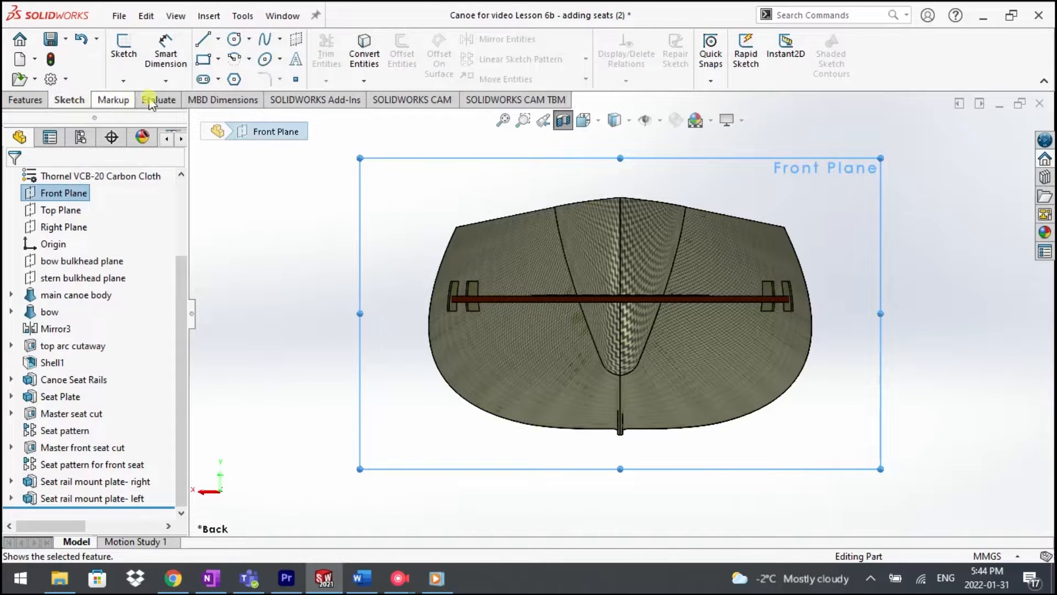
click(220, 59)
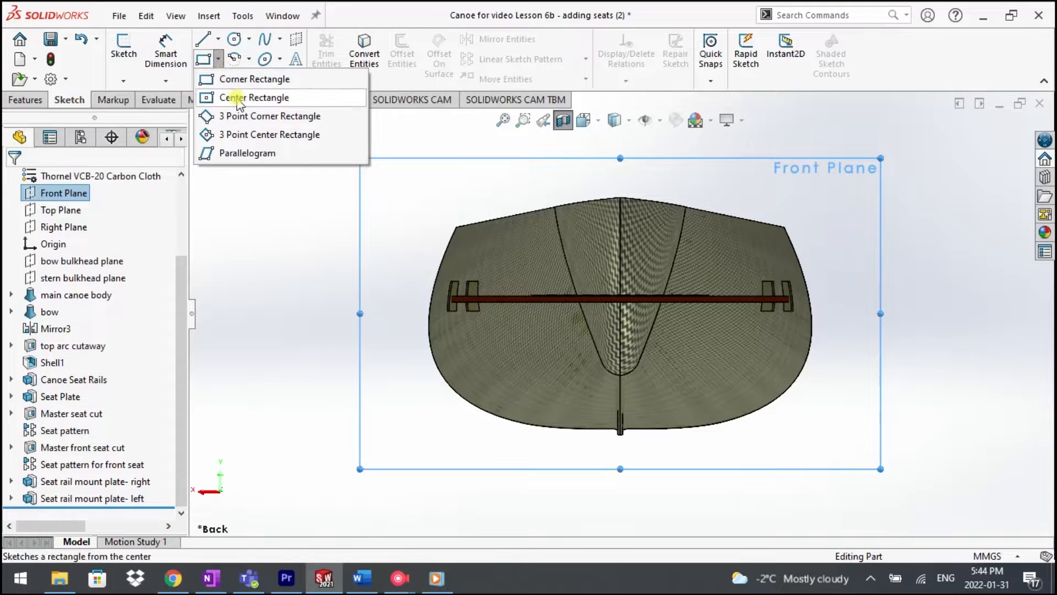
click(208, 97)
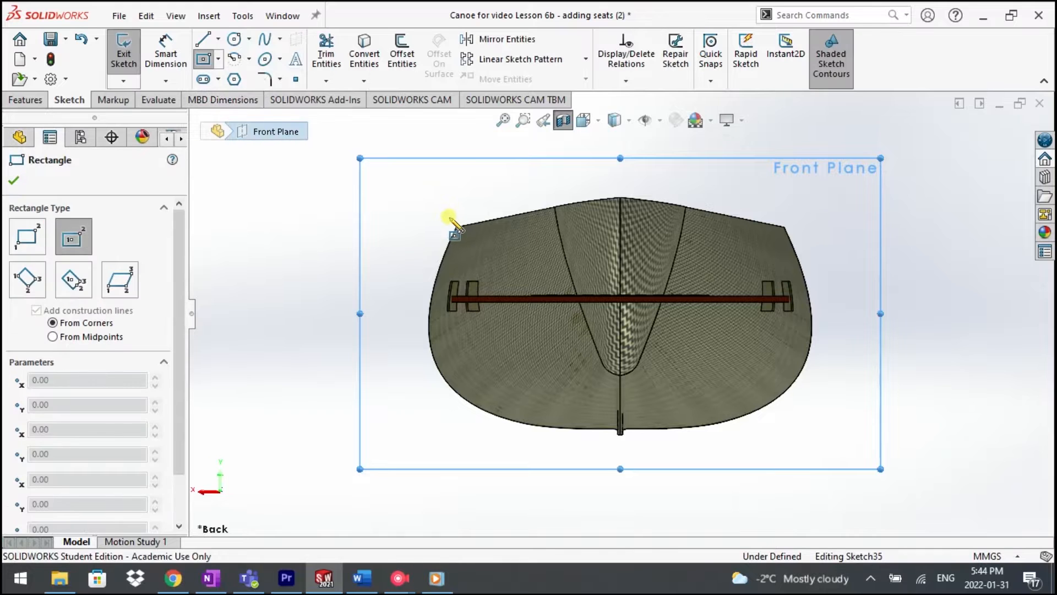
scroll(443, 212, down, 5)
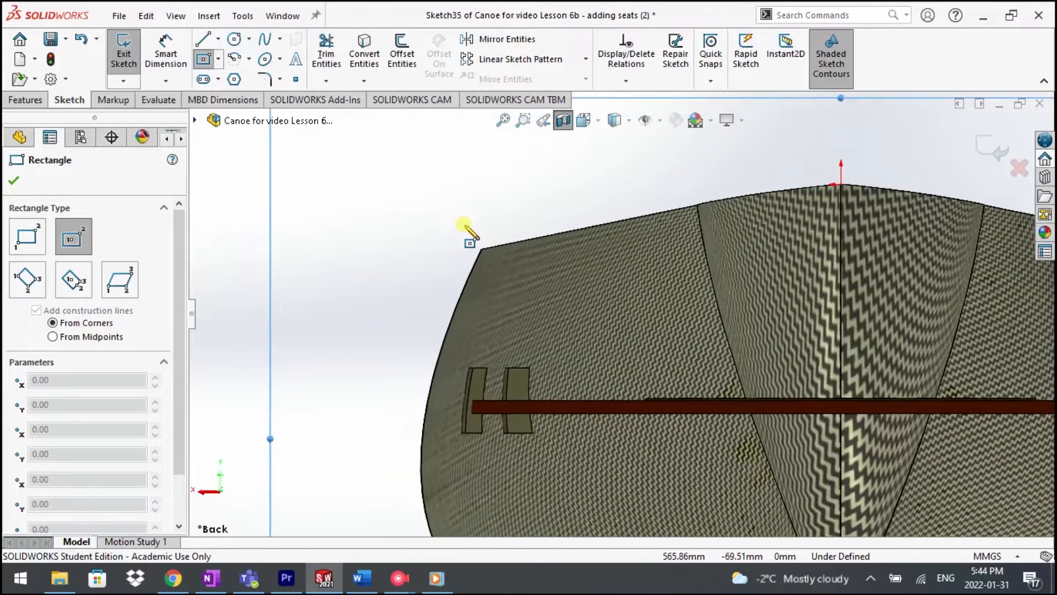
scroll(502, 269, down, 2)
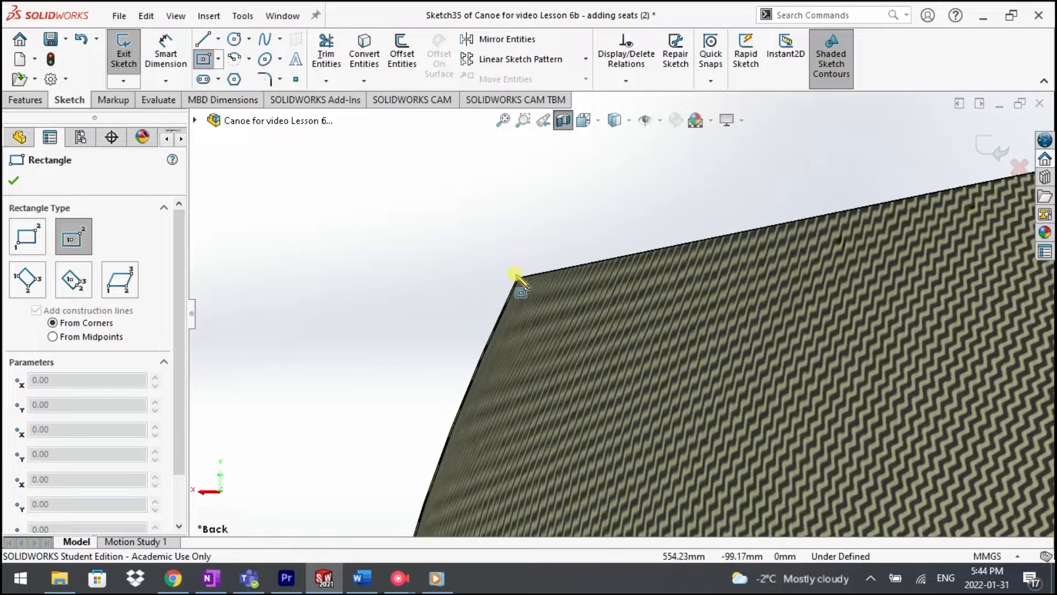
click(516, 279)
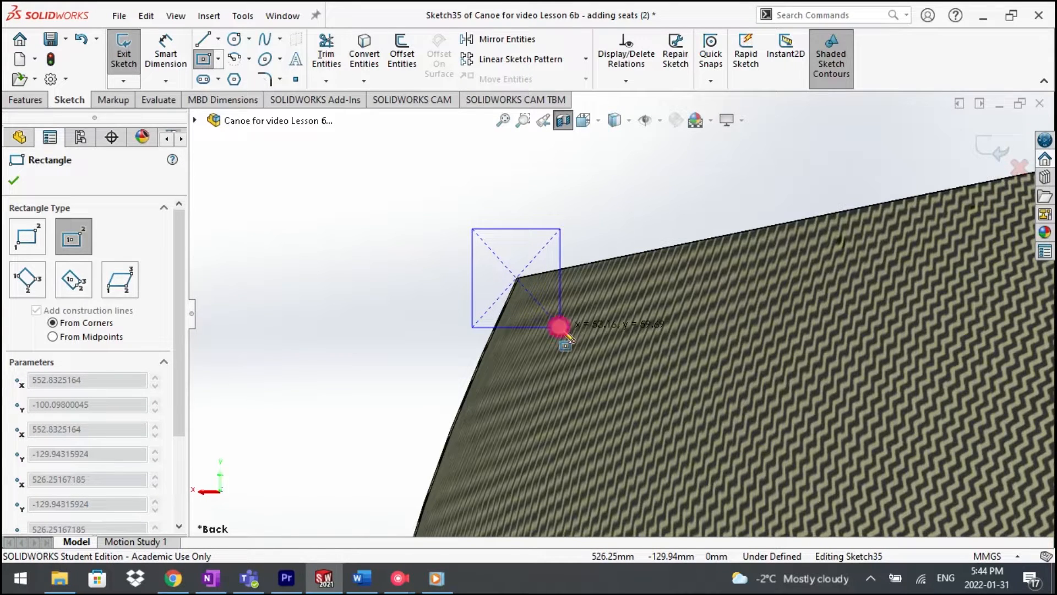
click(560, 327)
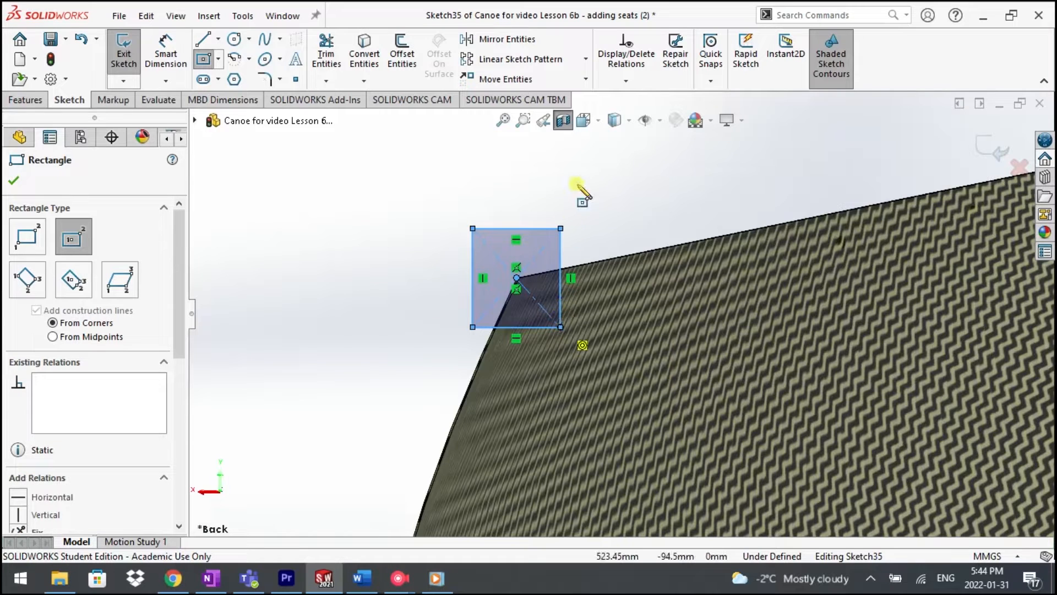
key(Escape)
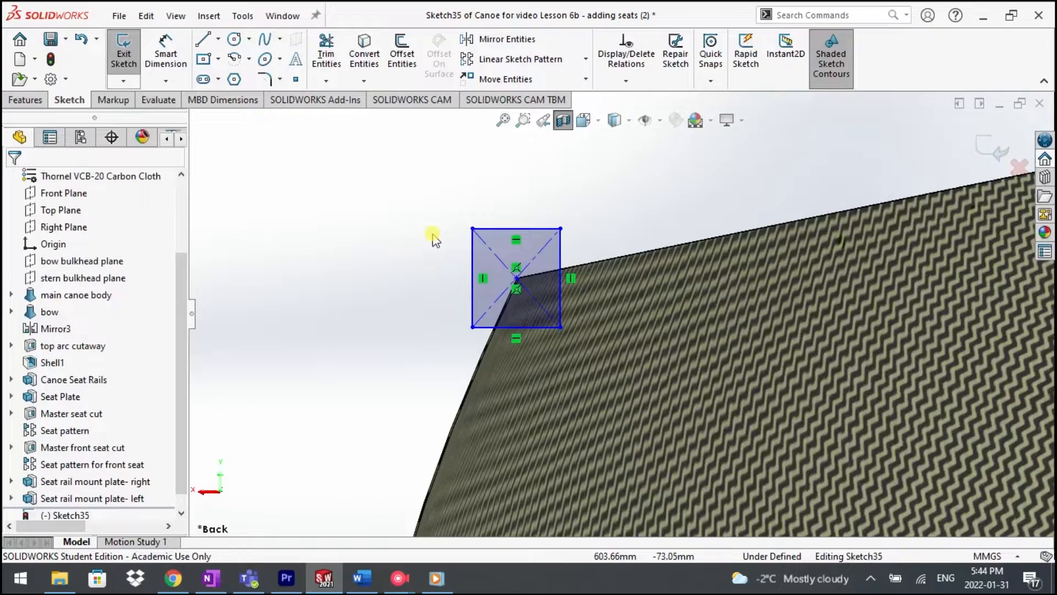
Step: Dimension the sketched rectangle to 30 mm wide and 20 mm high
mouse_move(434, 239)
middle_down()
mouse_move(406, 246)
mouse_move(432, 237)
middle_up()
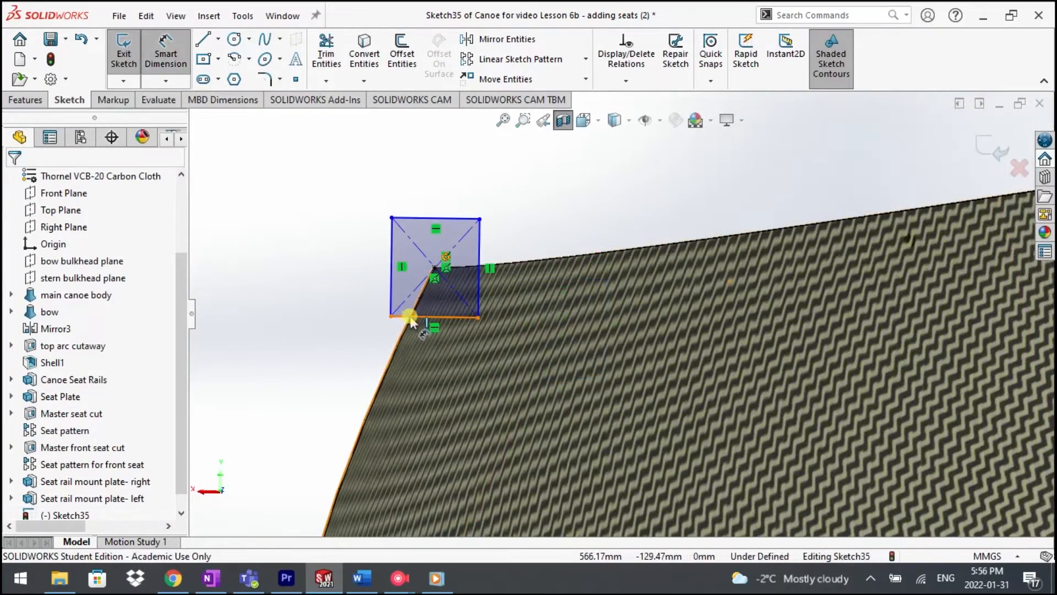
click(411, 318)
click(345, 403)
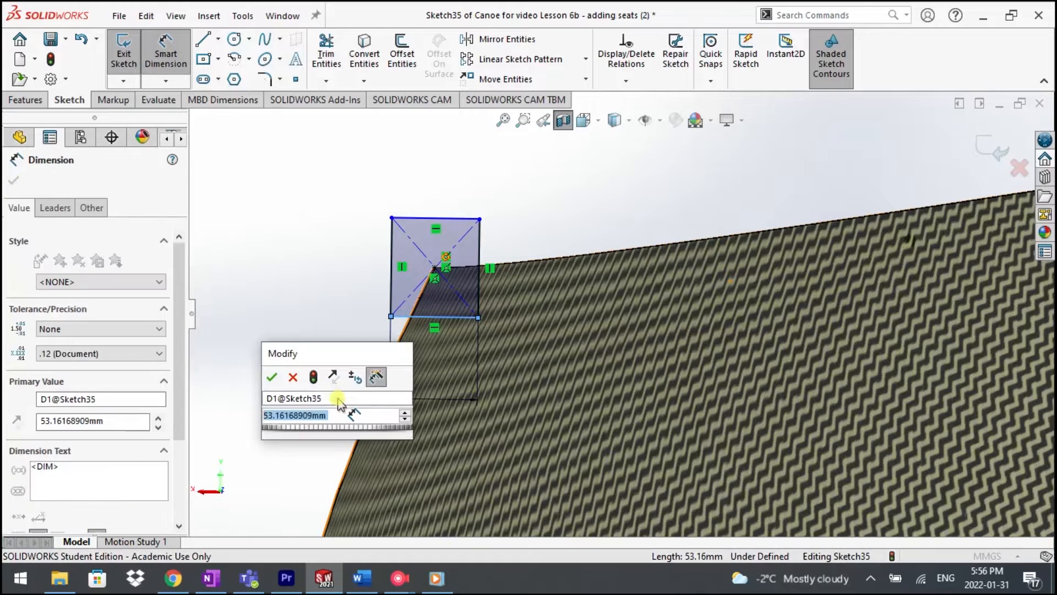
text(30)
key(Return)
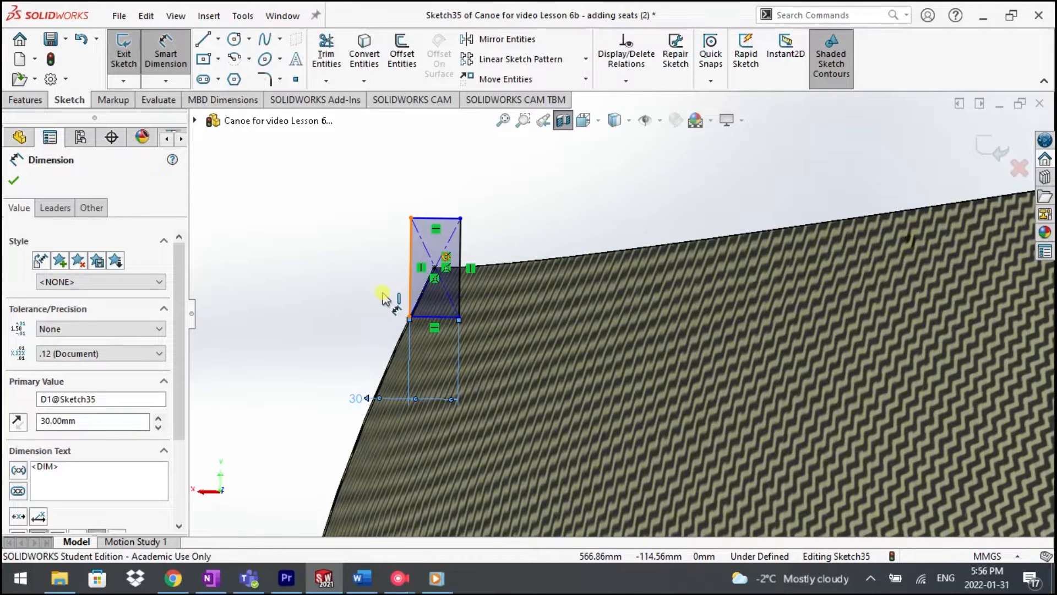
click(410, 292)
click(336, 284)
text(20)
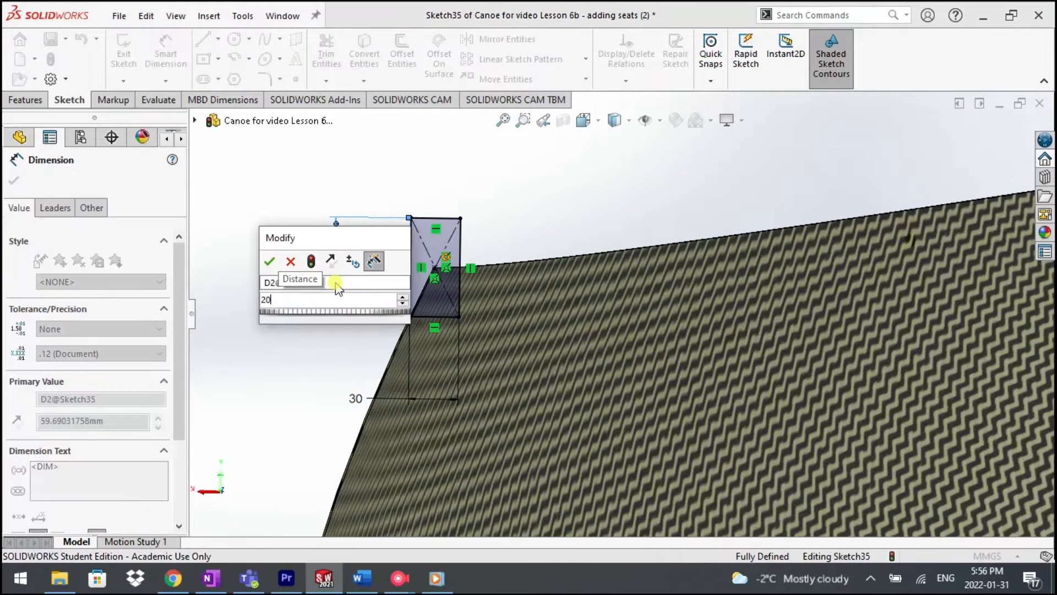
key(Return)
click(13, 181)
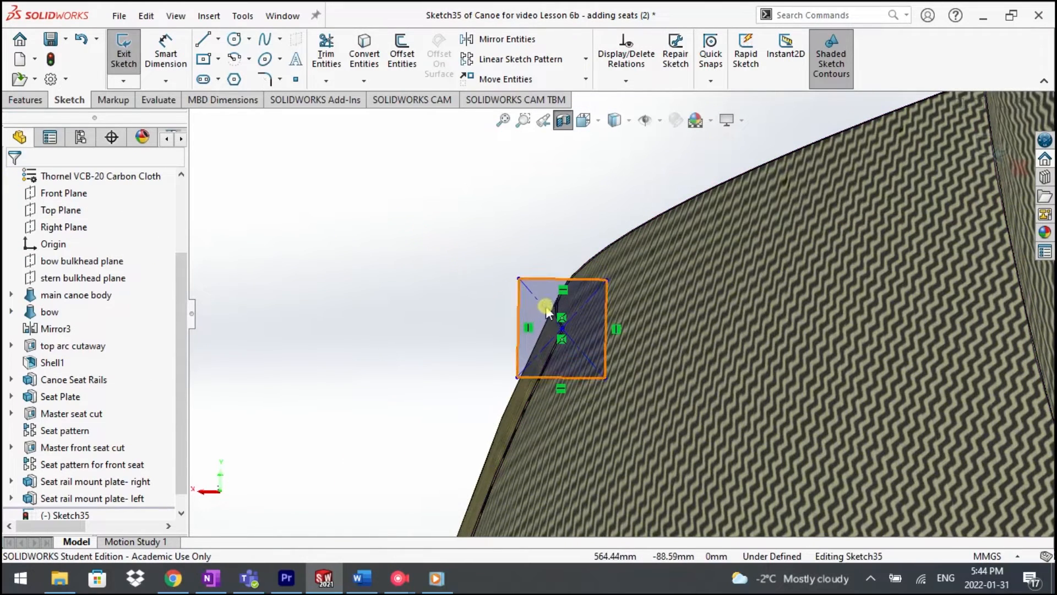
Step: Add a Pierce relation between the rectangle's center point and the hull's curved top edge
click(557, 313)
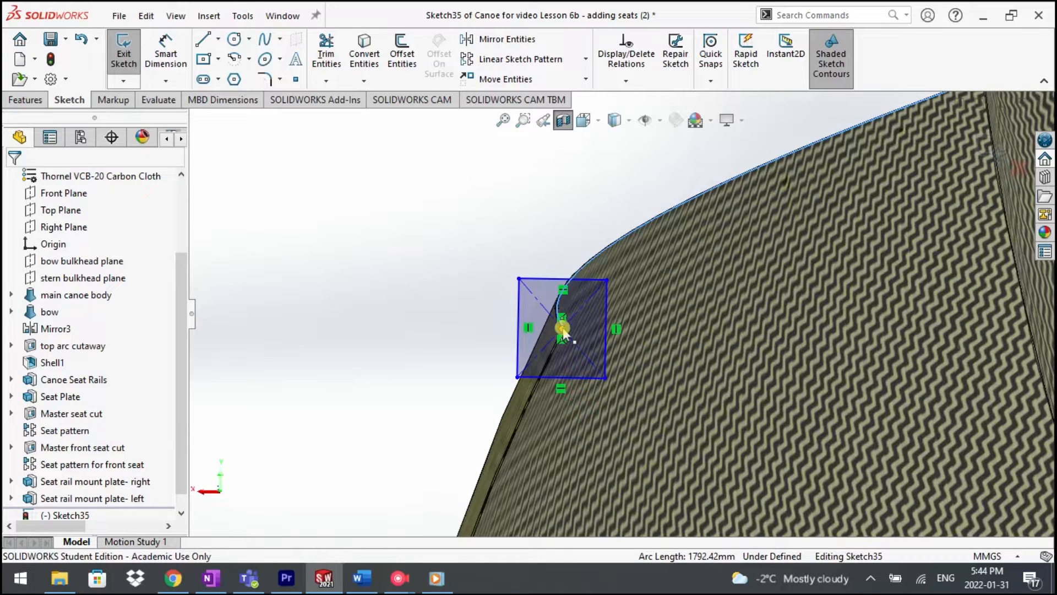
click(563, 330)
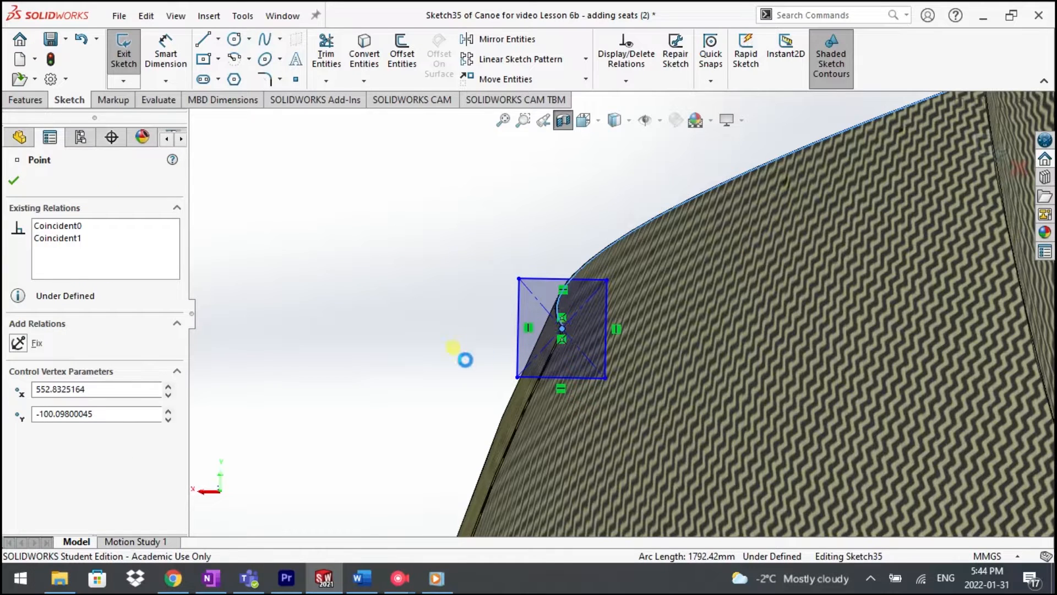
ctrl+click(453, 347)
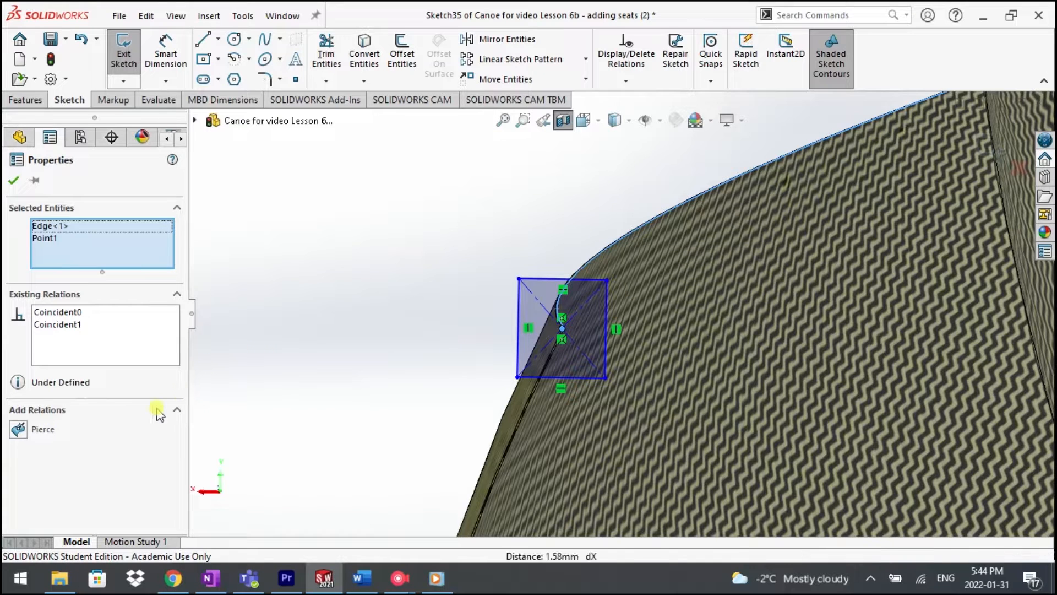
click(18, 430)
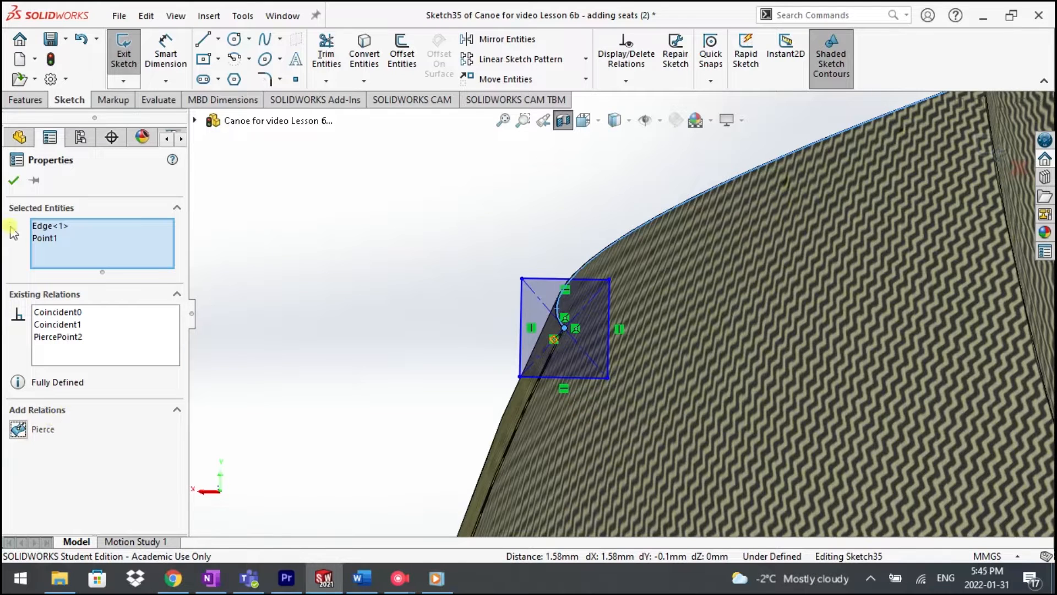
click(12, 181)
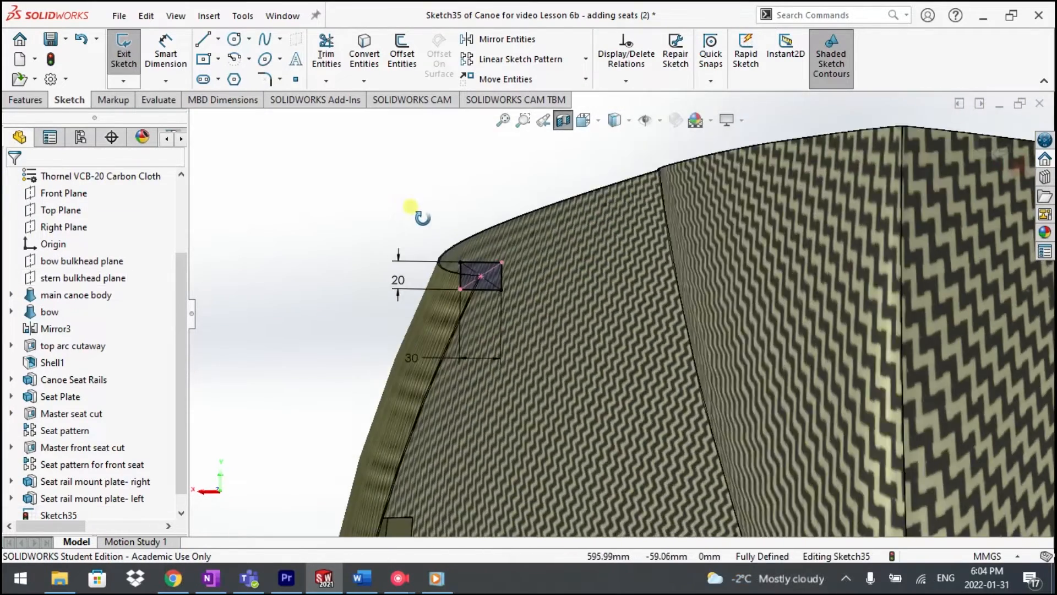
Step: Turn off the section view and check the rectangle's placement against the full hull's top edge
mouse_move(421, 218)
middle_down()
mouse_move(396, 212)
mouse_move(414, 223)
middle_up()
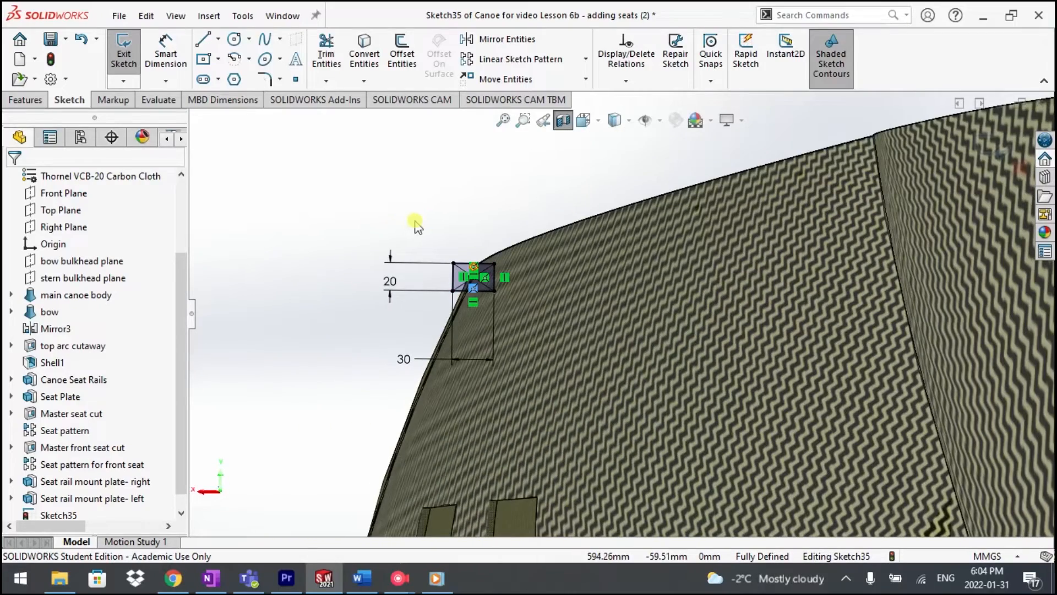
click(563, 119)
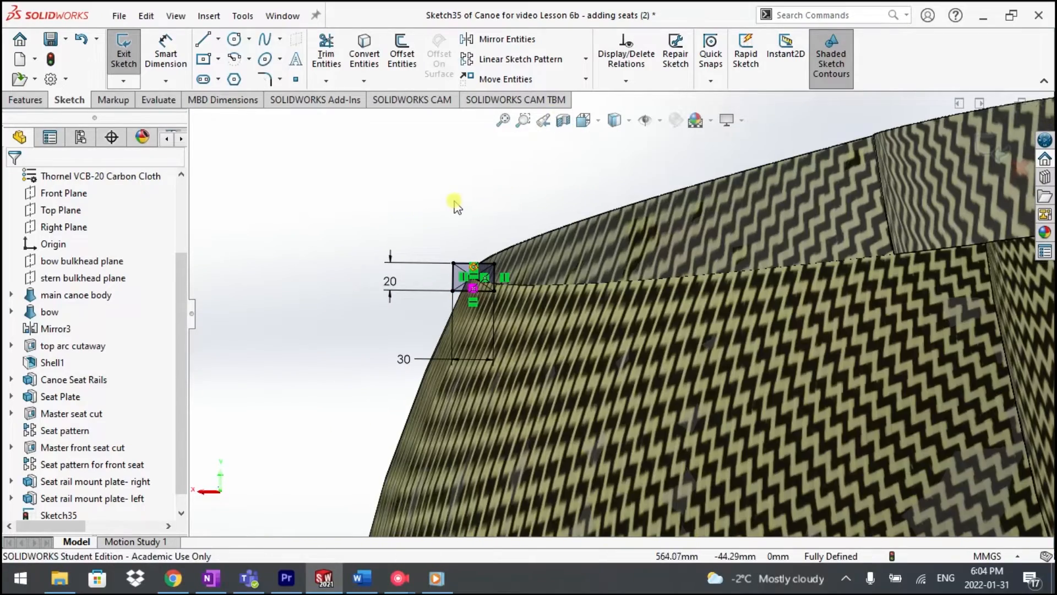
mouse_move(439, 208)
middle_down()
mouse_move(457, 205)
mouse_move(338, 238)
middle_up()
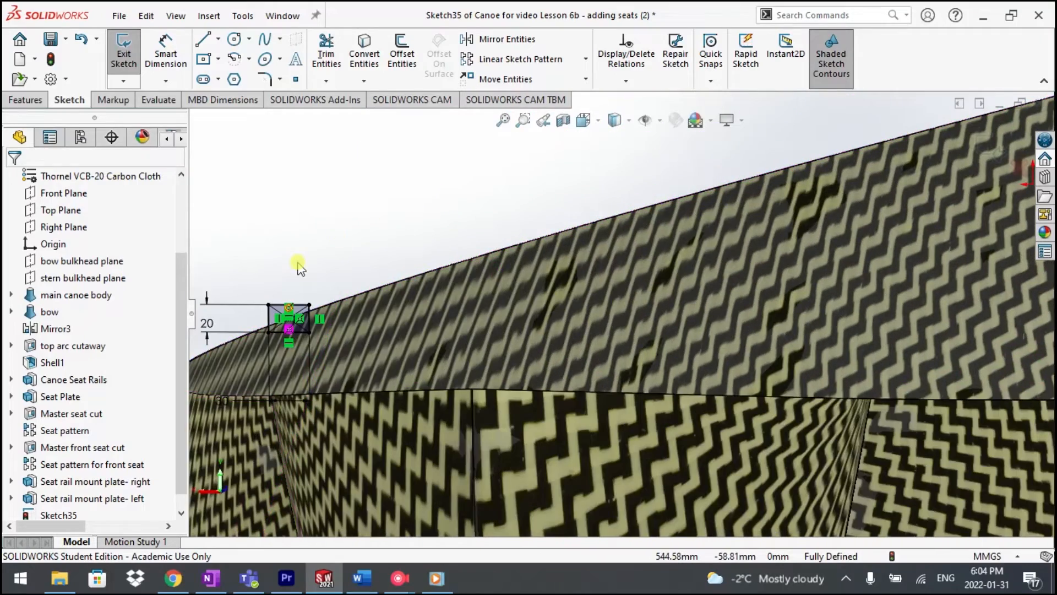
scroll(298, 268, up, 10)
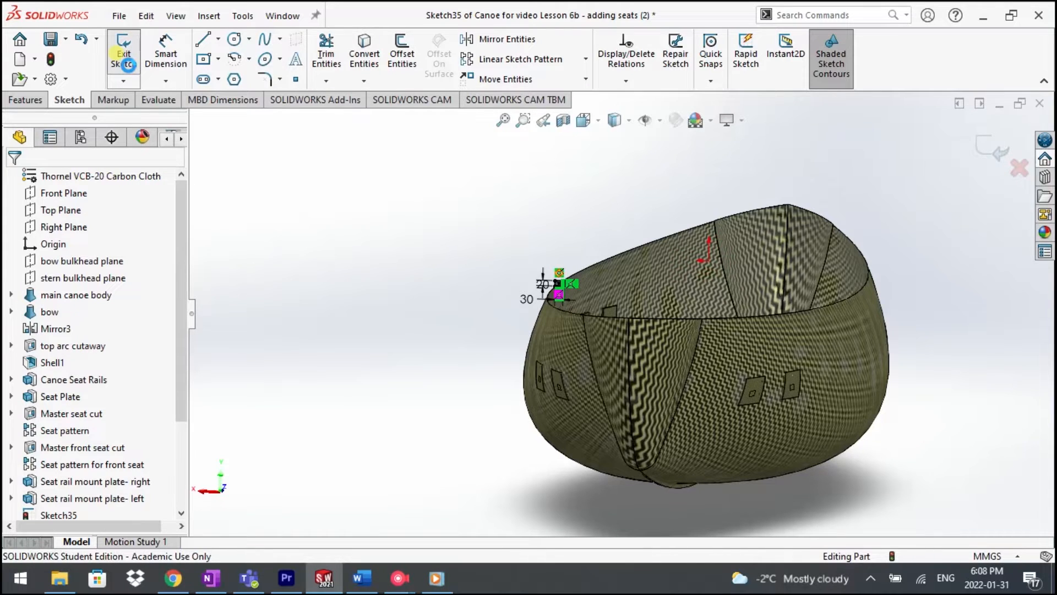
Step: Finish the profile sketch and sweep it bidirectionally along the hull's curved top edge at the +X side
click(124, 59)
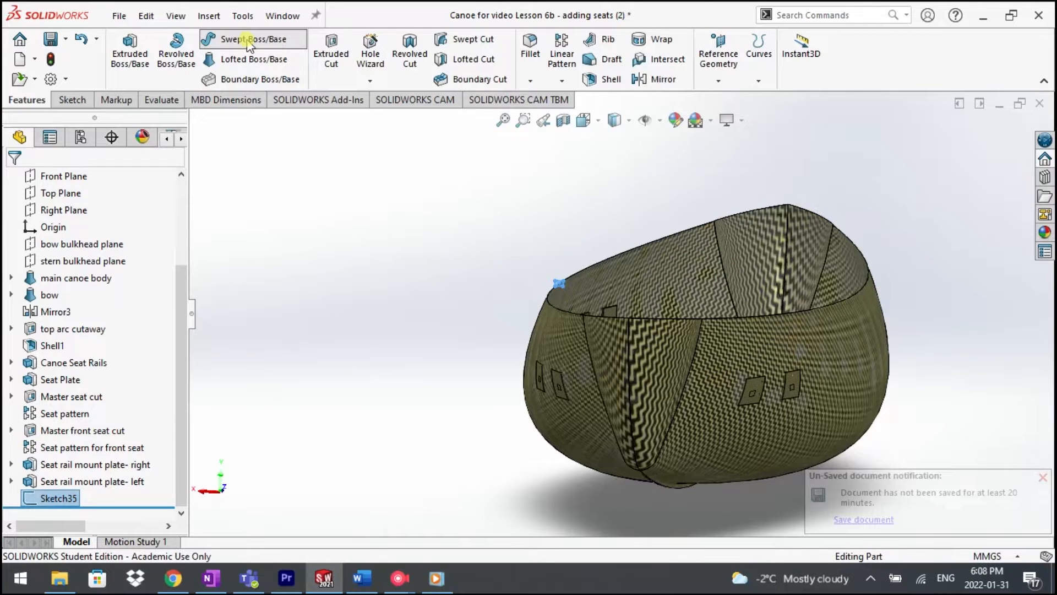
click(249, 41)
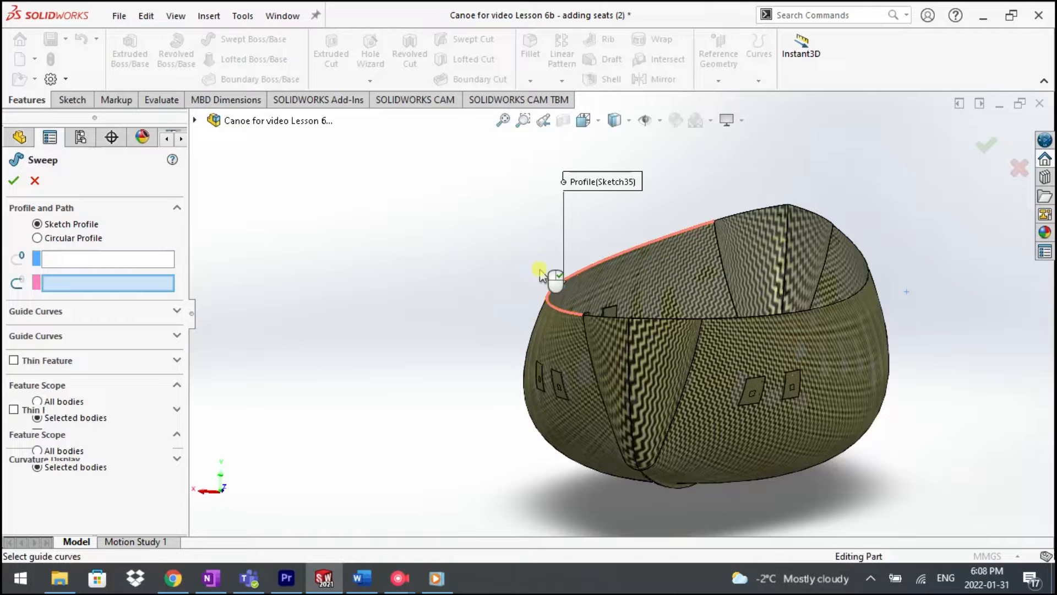
click(542, 274)
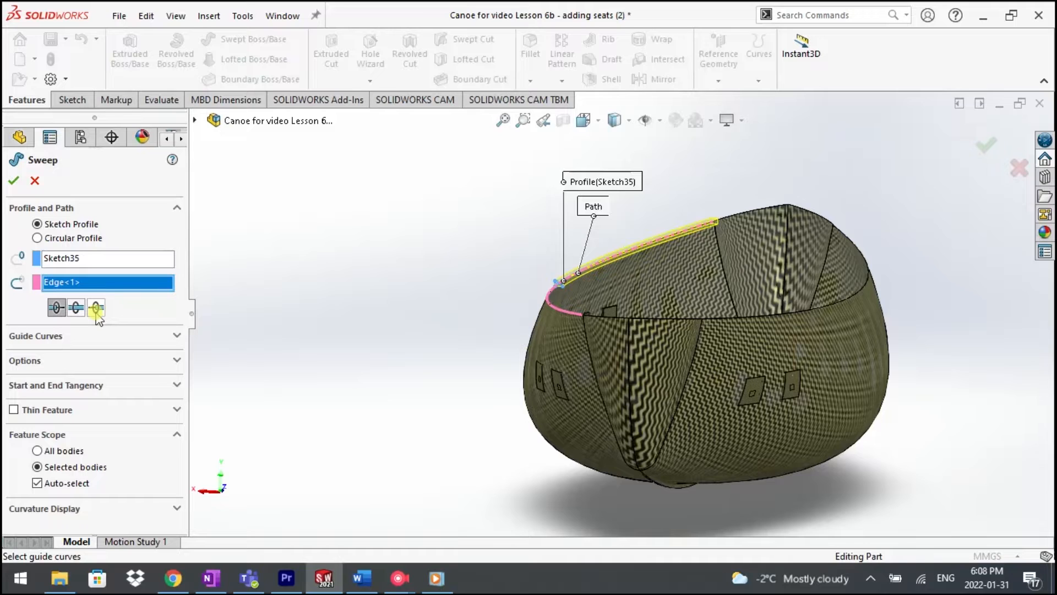
click(76, 309)
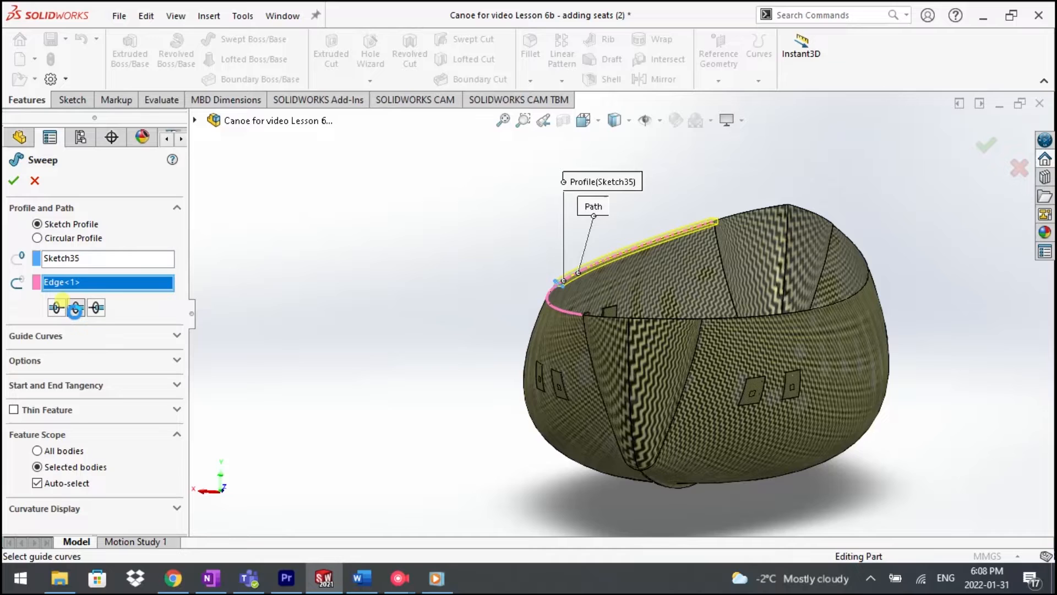
click(76, 309)
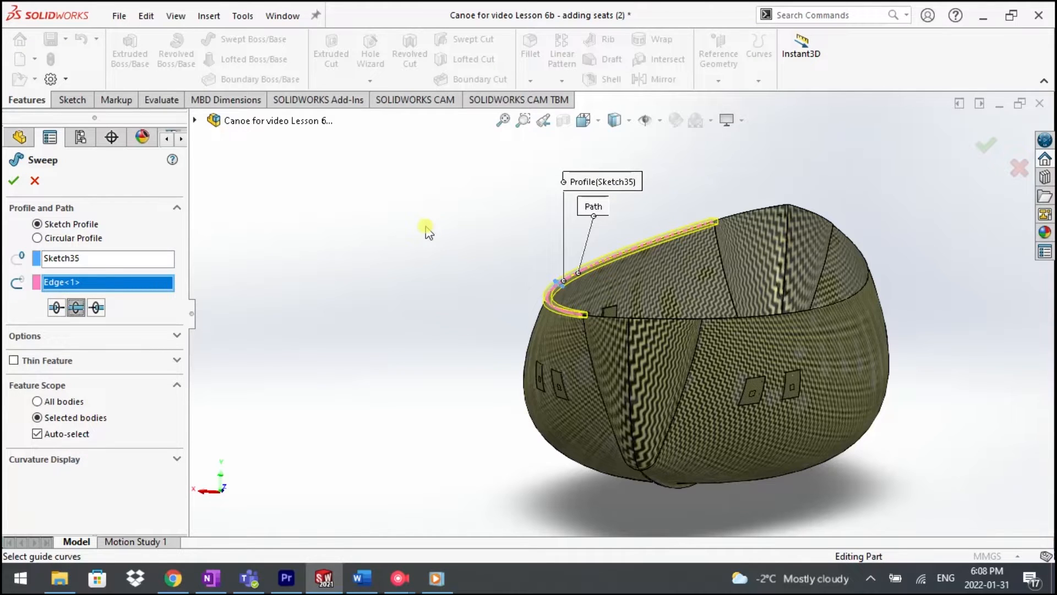
click(13, 183)
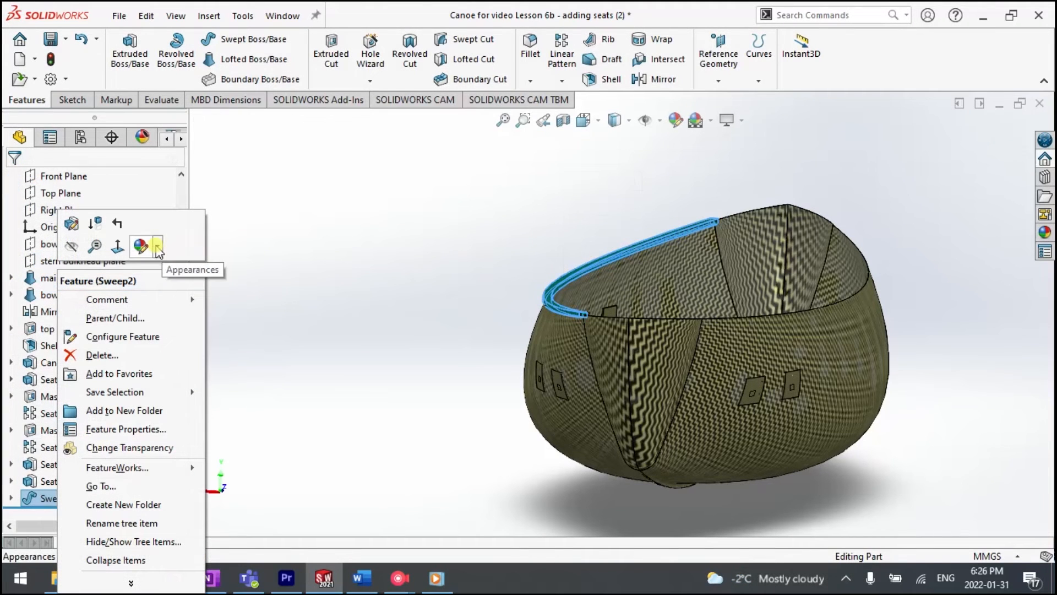
Step: Give the new rail sweep a brown colour from the standard swatches
click(157, 249)
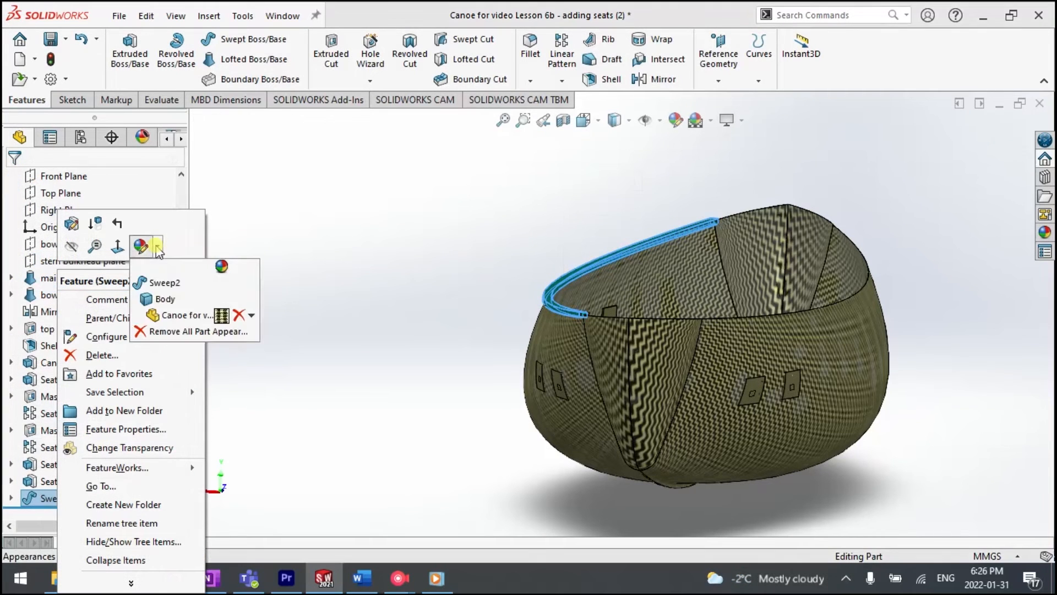
click(165, 279)
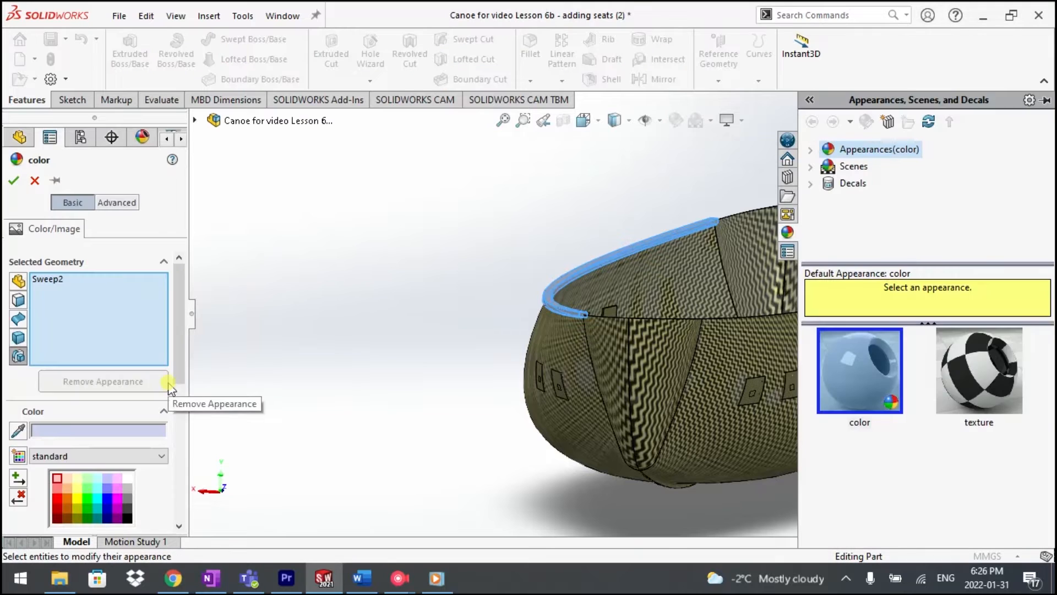
click(67, 517)
click(13, 180)
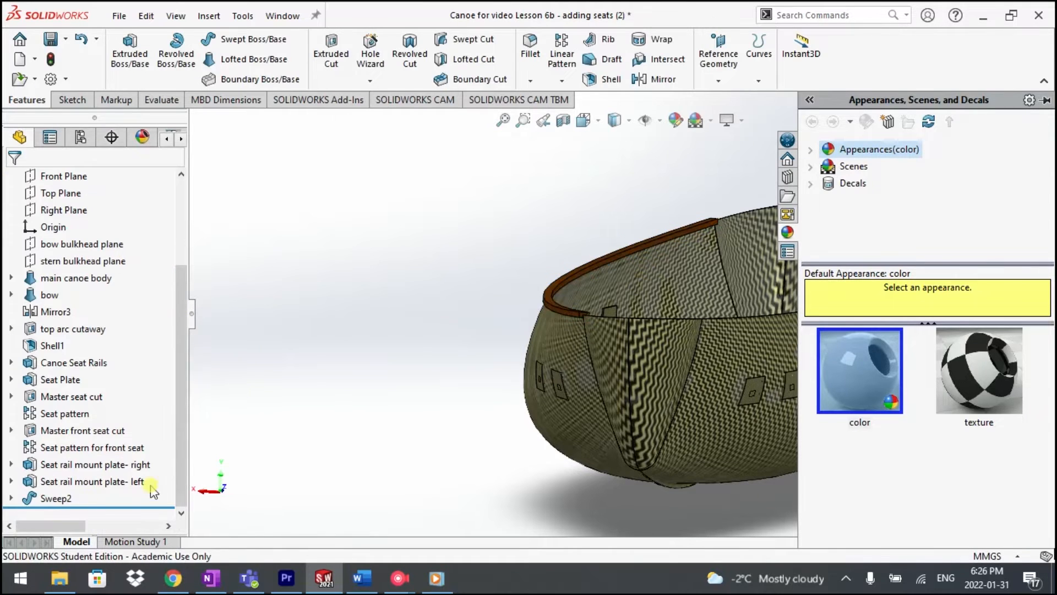
Step: Rename the new sweep feature as "Left side rail"
click(52, 500)
click(52, 500)
text(Left side rail)
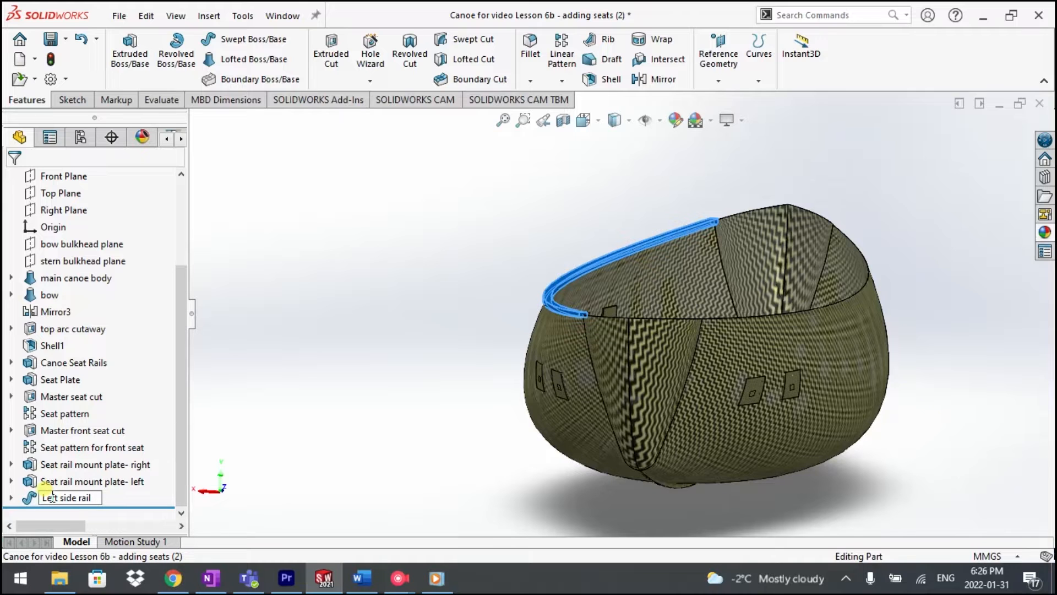
key(Return)
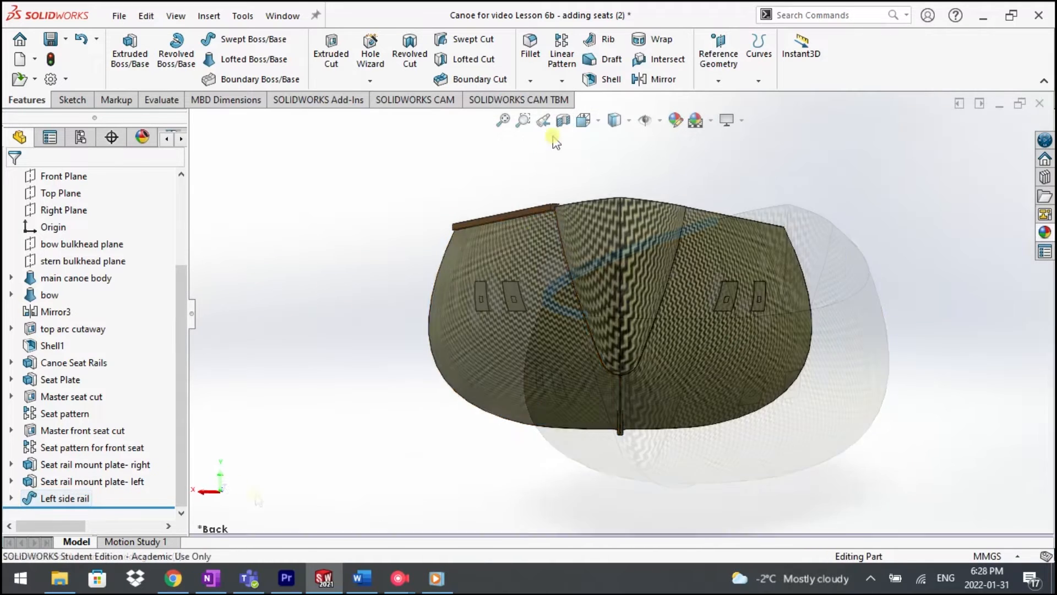
Step: Section the hull and sketch a center rectangle about 123 by 103 mm on the Front Plane, centred on the -X side's upper corner
click(563, 120)
click(19, 179)
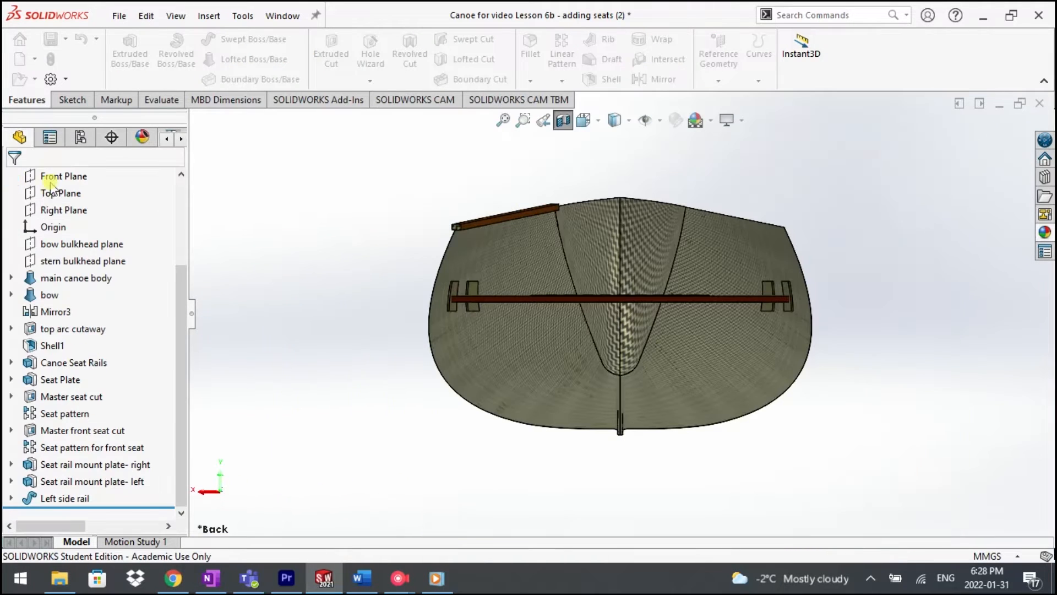
click(73, 100)
click(218, 59)
click(240, 97)
scroll(826, 206, down, 4)
click(735, 254)
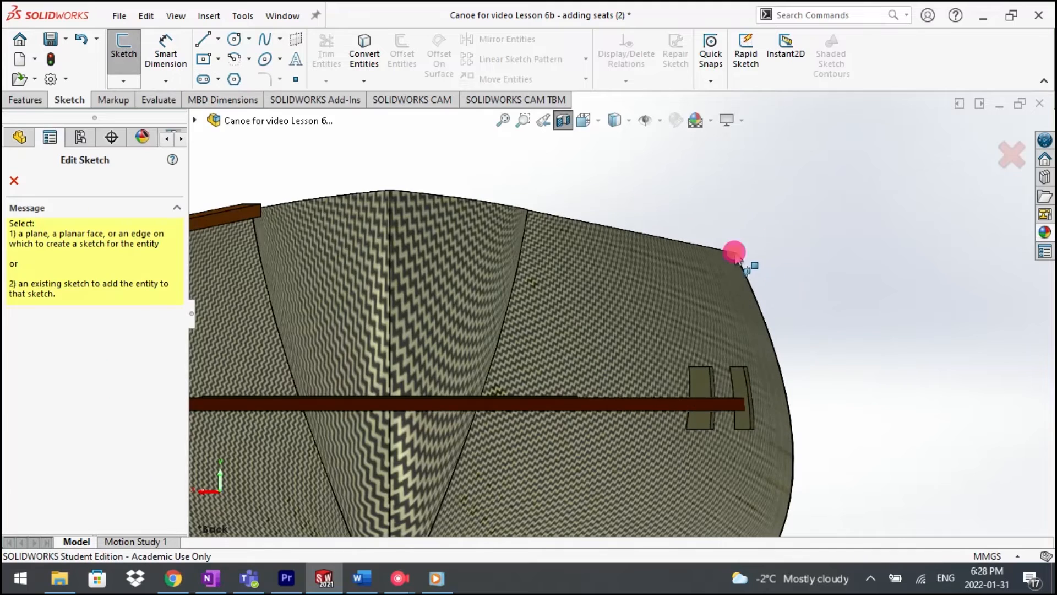
click(195, 120)
click(280, 239)
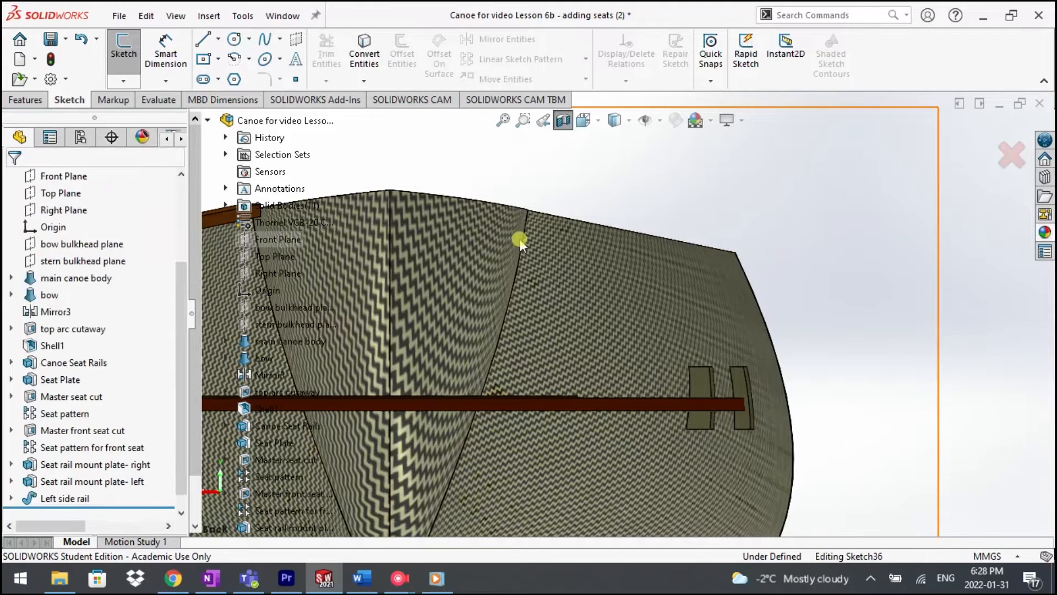
click(734, 250)
click(773, 281)
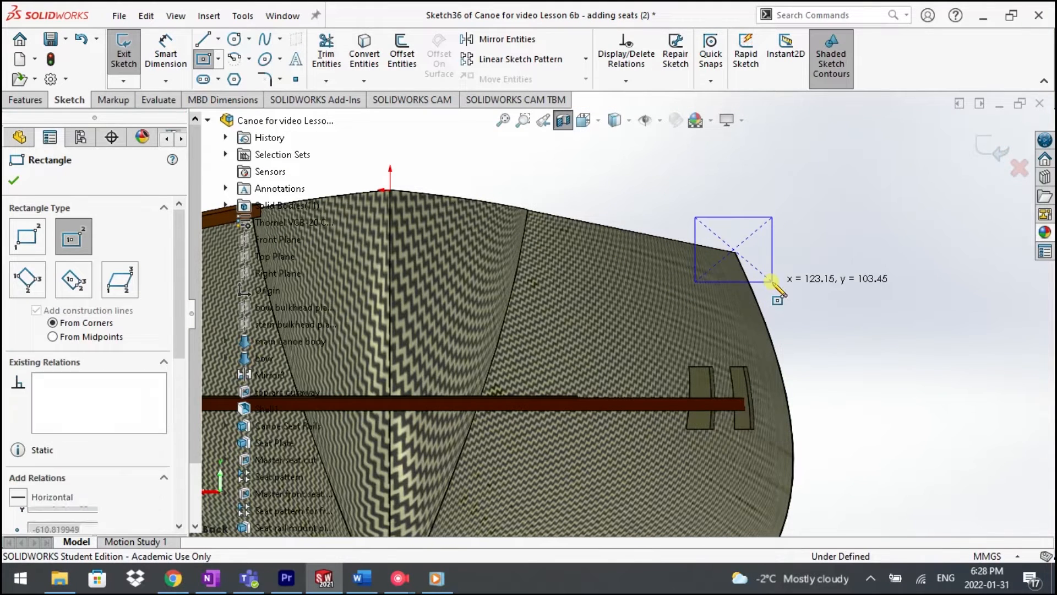
Step: Dimension the new rectangle to 30 mm wide and 20 mm high
click(165, 50)
click(755, 282)
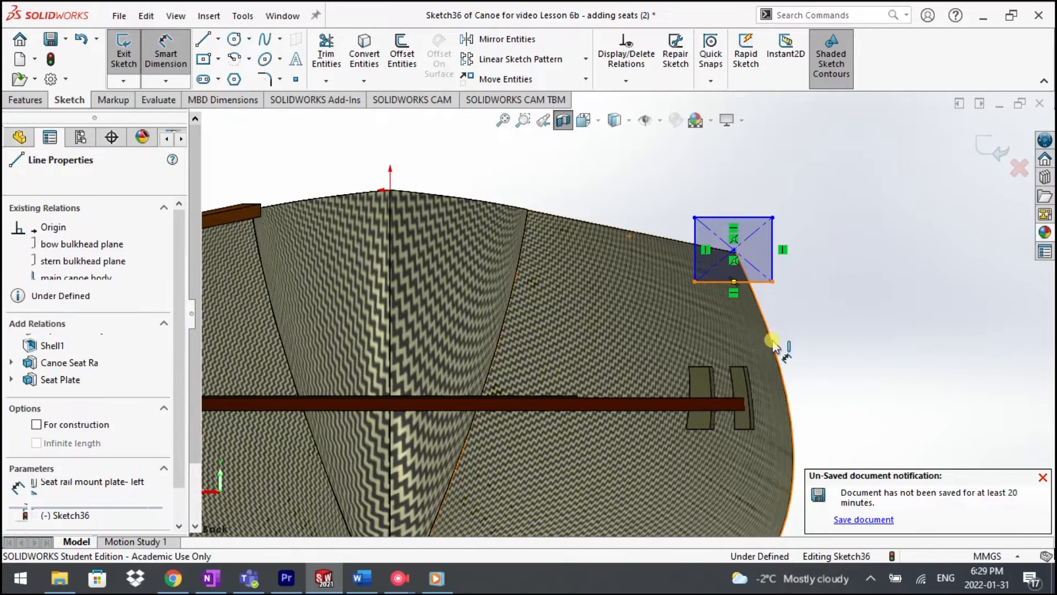
click(803, 347)
text(50)
key(Return)
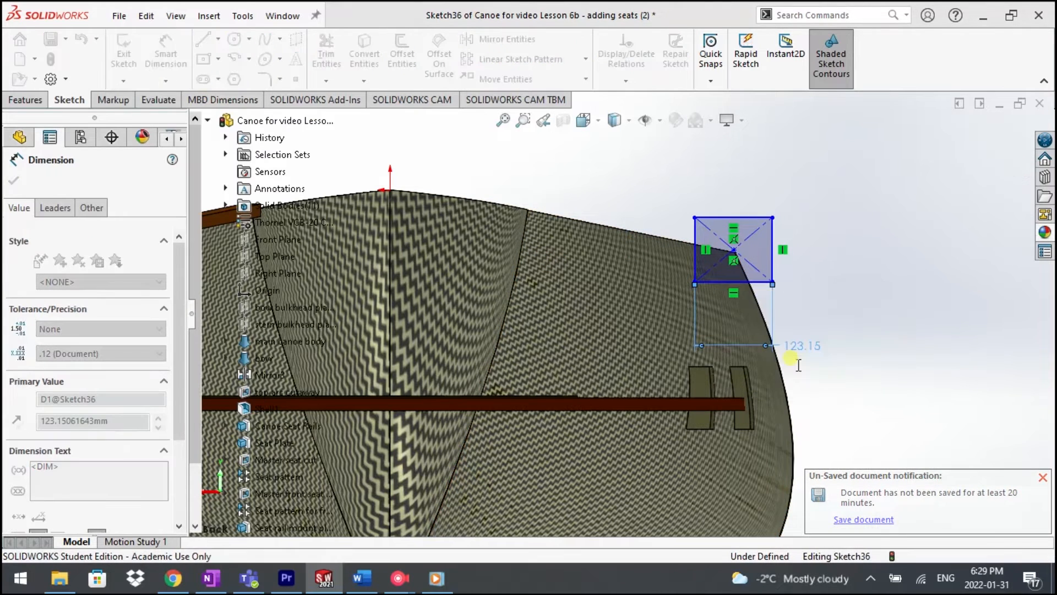
click(773, 256)
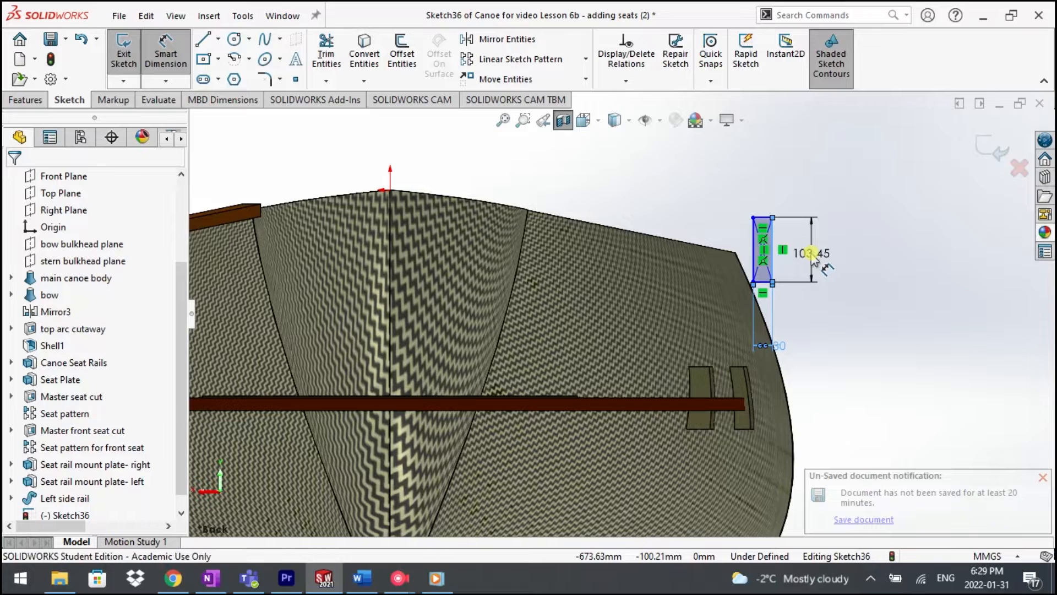
click(805, 266)
text(20)
key(Return)
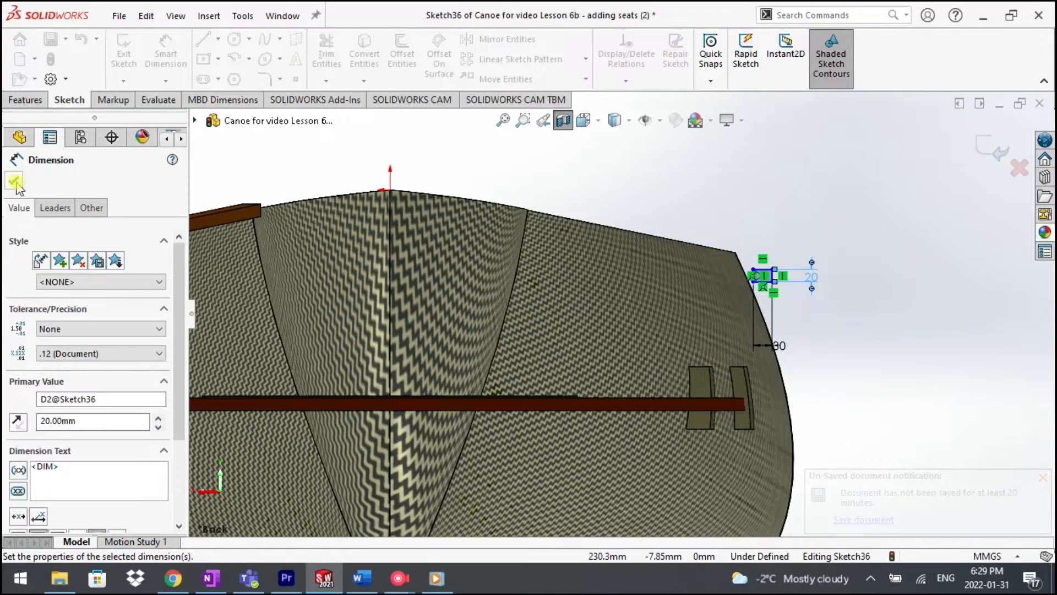
key(Escape)
Step: Pierce the rectangle's center point to the hull's top edge at the -X side and finish the sketch
scroll(739, 271, down, 6)
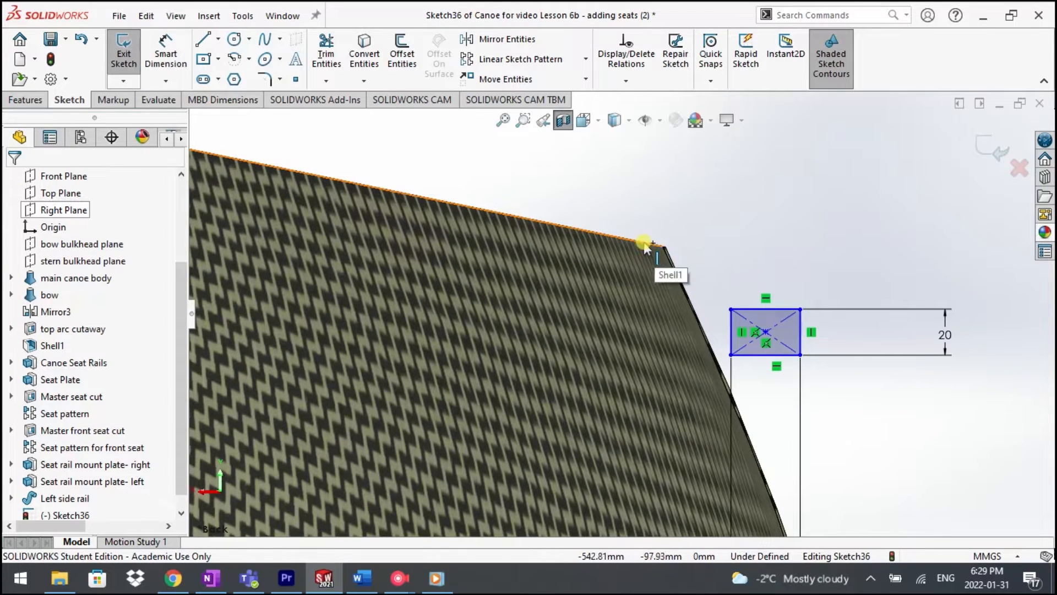
ctrl+click(765, 332)
click(23, 430)
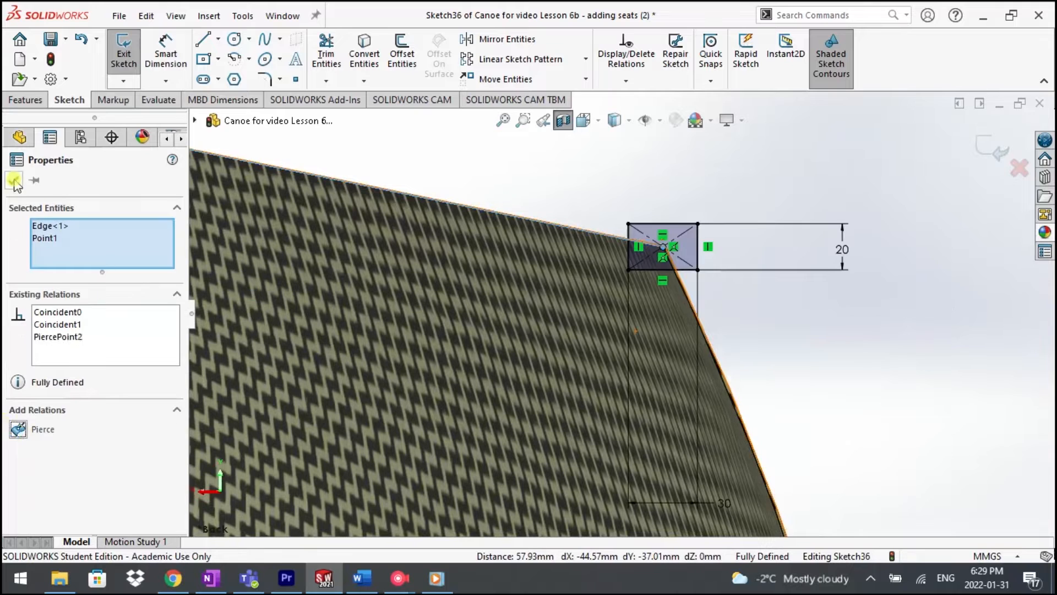
click(16, 181)
click(123, 56)
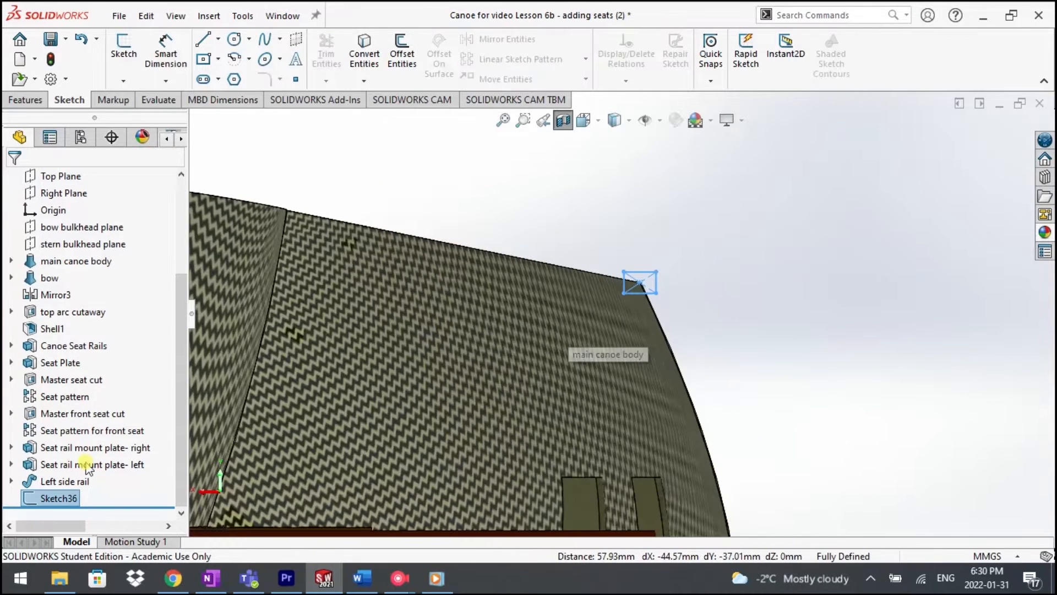
Step: Sweep the second rectangular profile bidirectionally along the hull's top edge at the -X side
click(25, 100)
click(253, 39)
scroll(605, 264, down, 2)
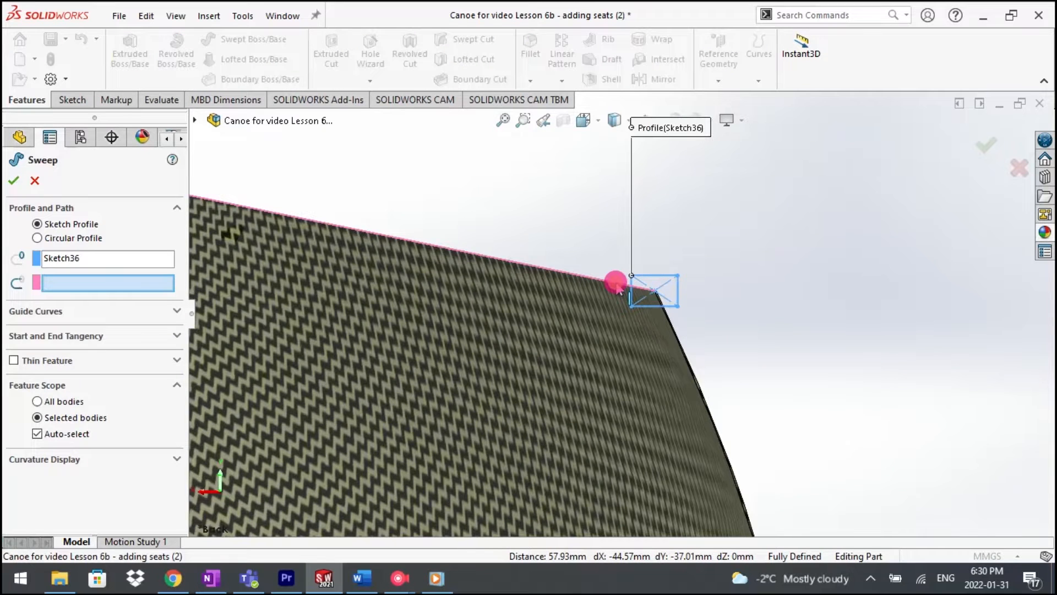
click(616, 283)
scroll(616, 292, up, 5)
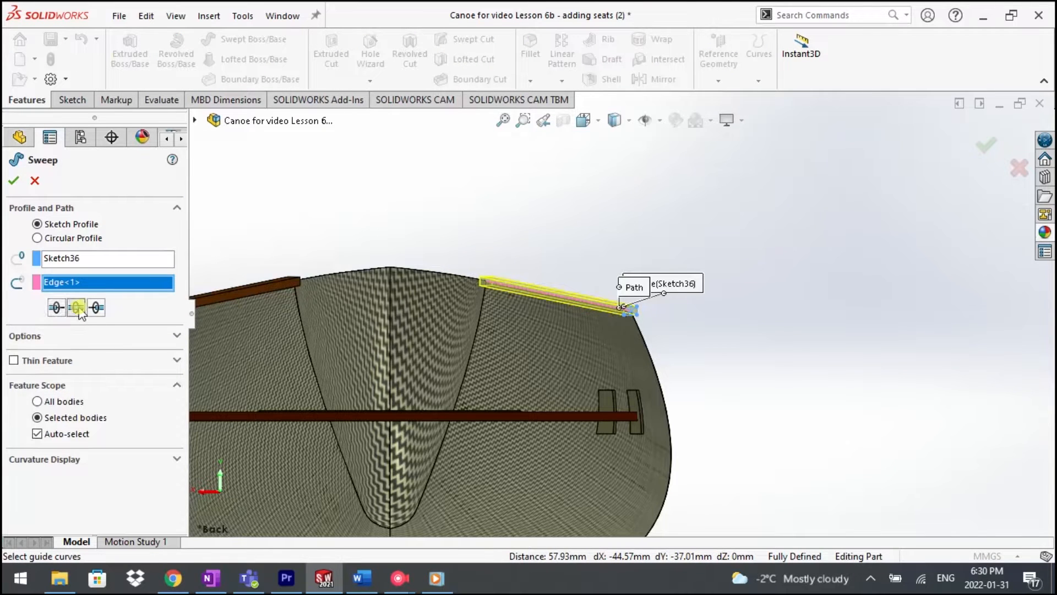
click(77, 307)
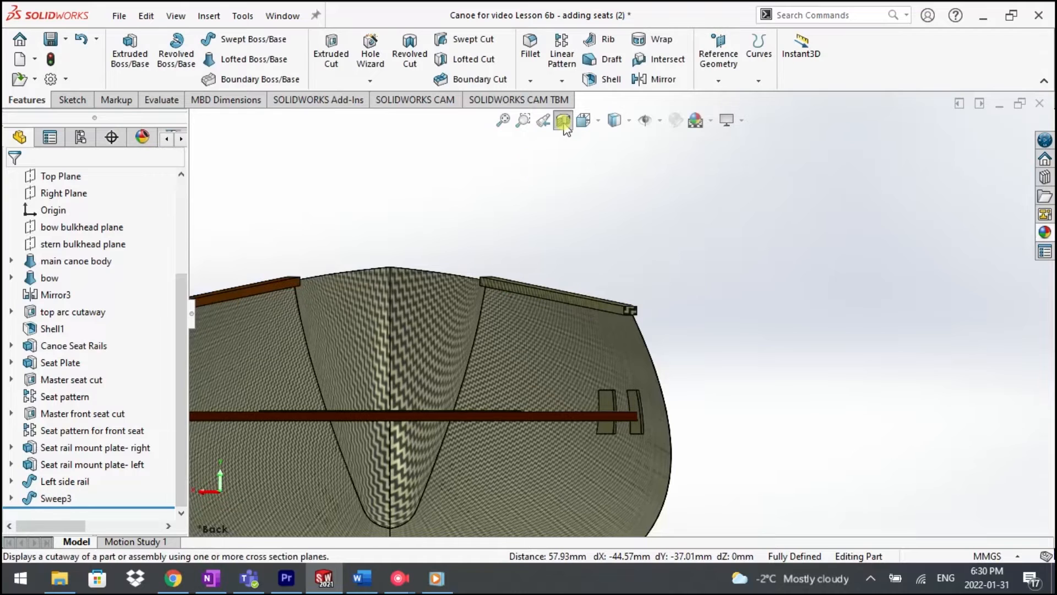
Step: Turn off the section view and colour the second rail sweep brown to match the left side rail
click(563, 121)
scroll(569, 223, up, 1)
middle_drag(571, 222, 568, 234)
right_click(58, 498)
click(147, 246)
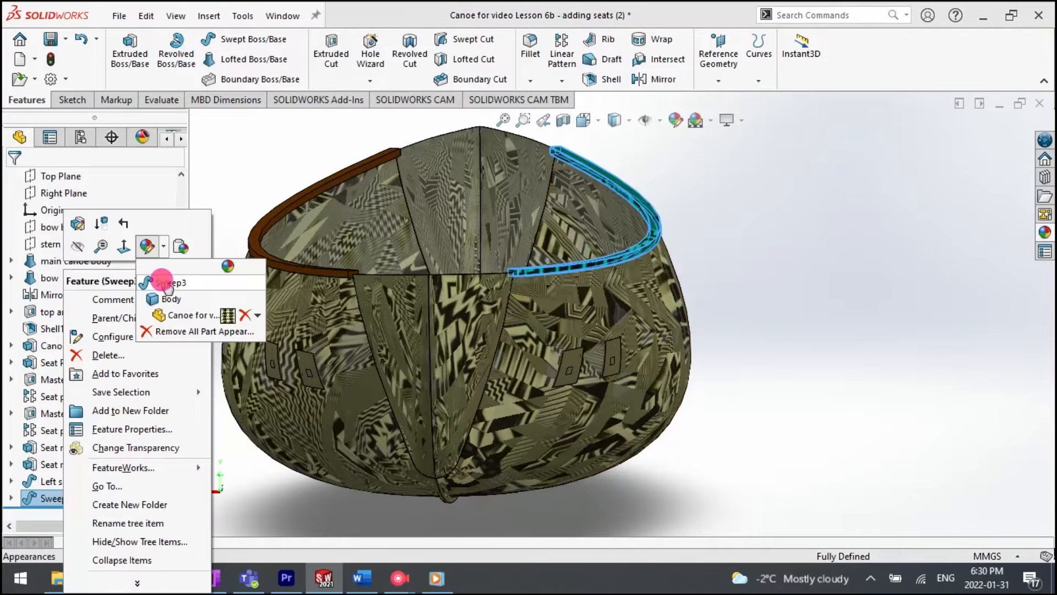
click(165, 283)
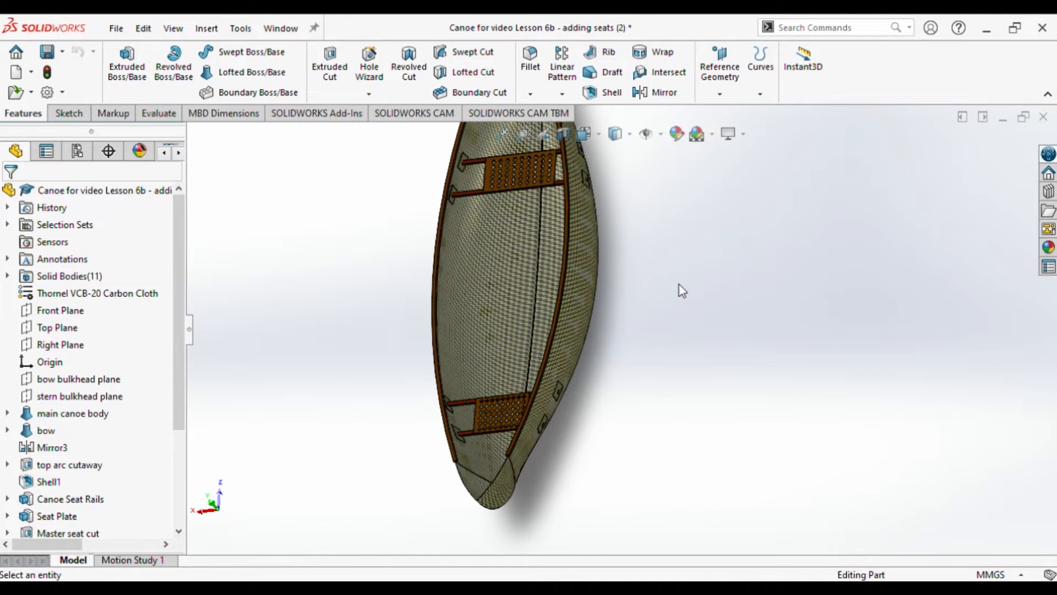
Step: Start a reference plane in the top view, using the points where both side rails end at the hull's -Z end as its first two references
click(582, 135)
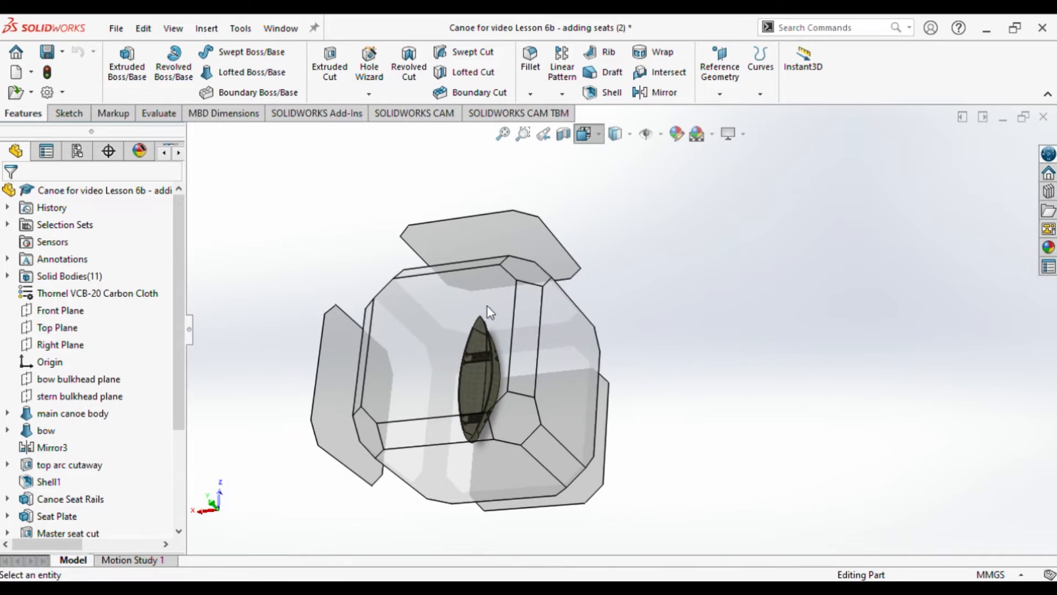
click(477, 345)
scroll(593, 445, down, 6)
scroll(600, 413, down, 5)
scroll(636, 487, up, 2)
click(730, 67)
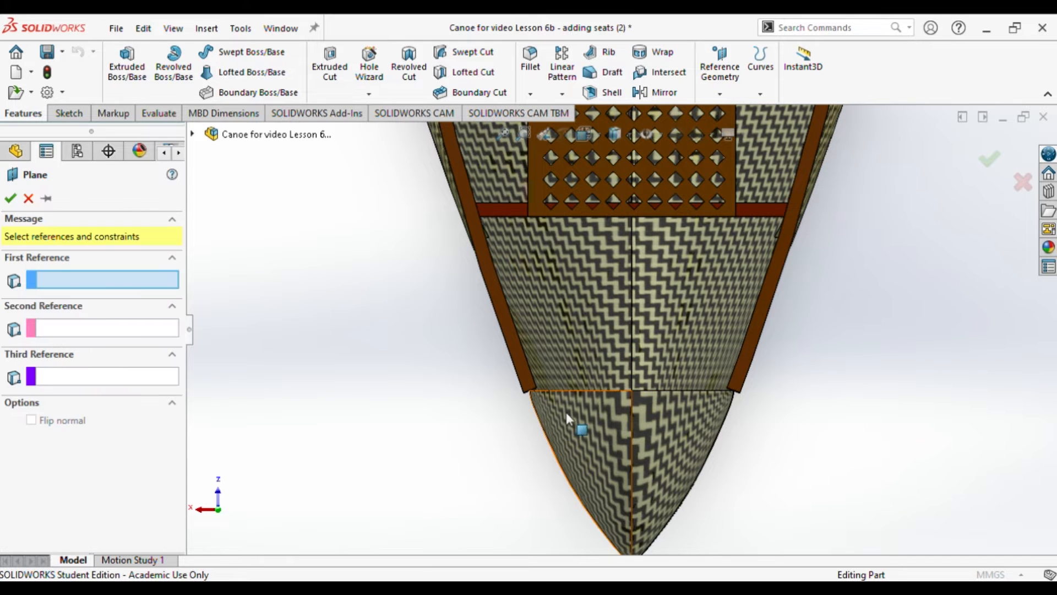
scroll(534, 389, down, 8)
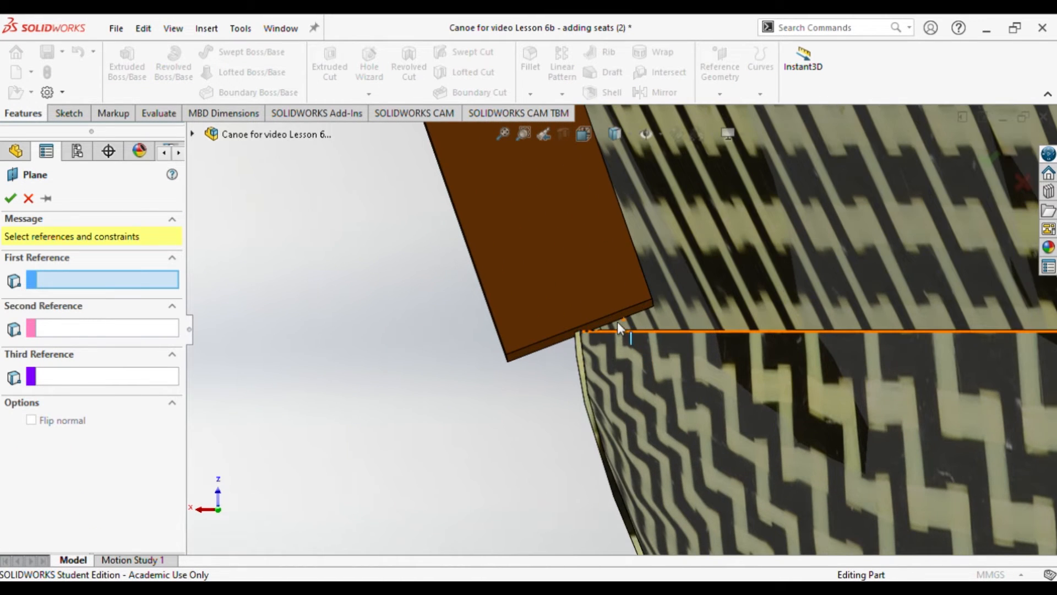
click(579, 330)
scroll(795, 357, down, 2)
middle_drag(796, 357, 432, 402)
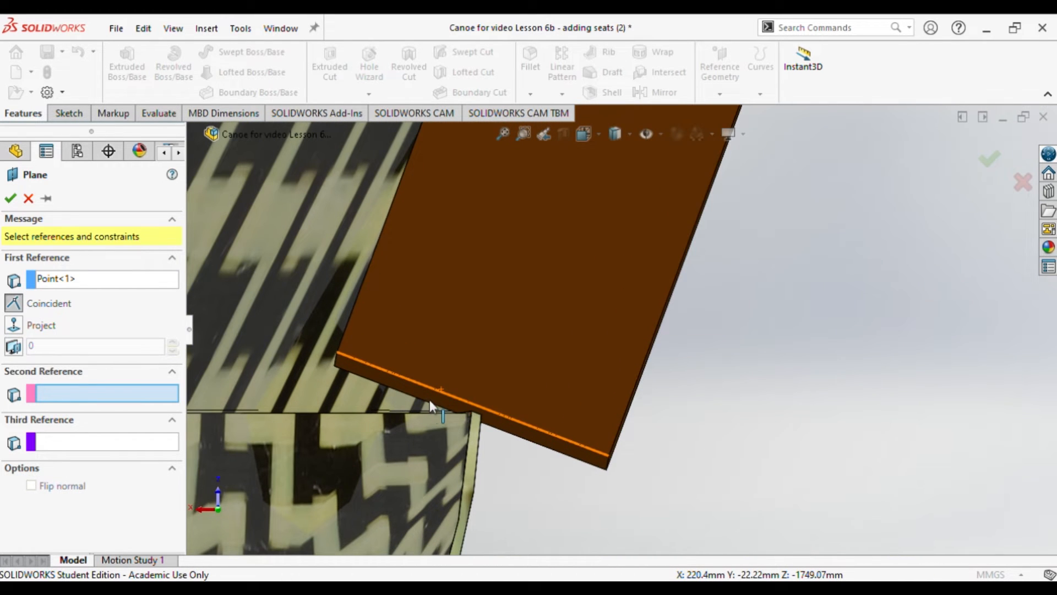
click(477, 410)
scroll(382, 417, up, 10)
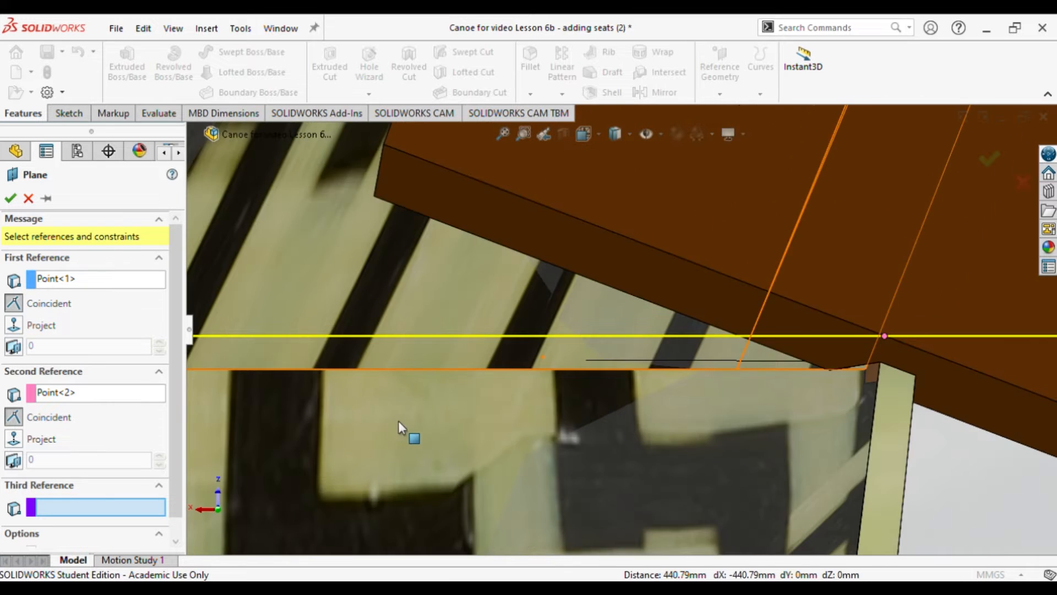
Step: Set the vertex at the hull's pointed -Z tip as the reference plane's third reference
scroll(435, 454, up, 2)
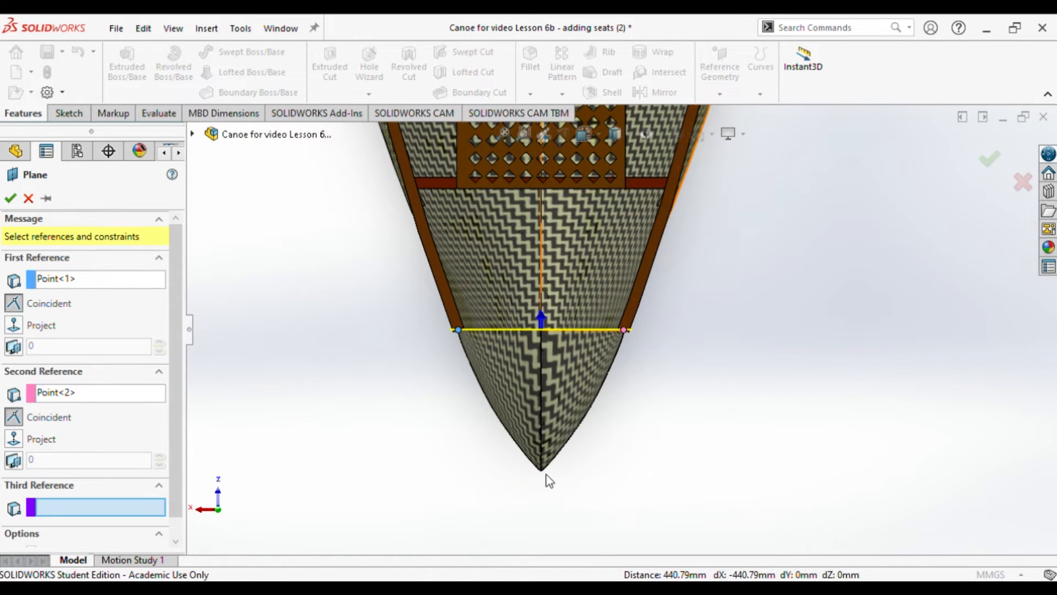
scroll(547, 478, down, 5)
scroll(633, 285, down, 4)
scroll(611, 330, down, 3)
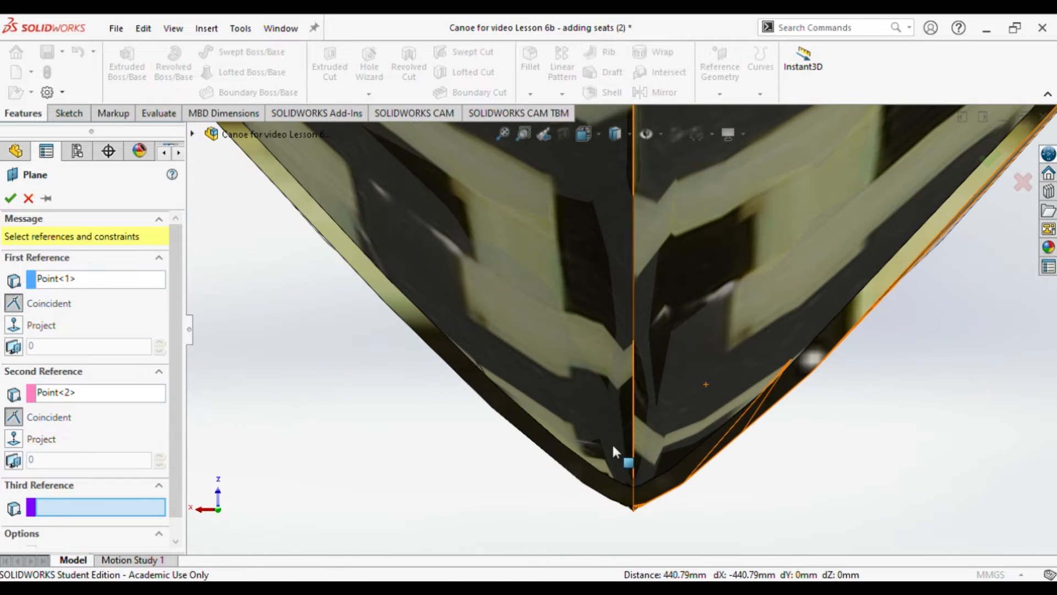
click(634, 507)
scroll(537, 469, up, 2)
scroll(644, 353, up, 2)
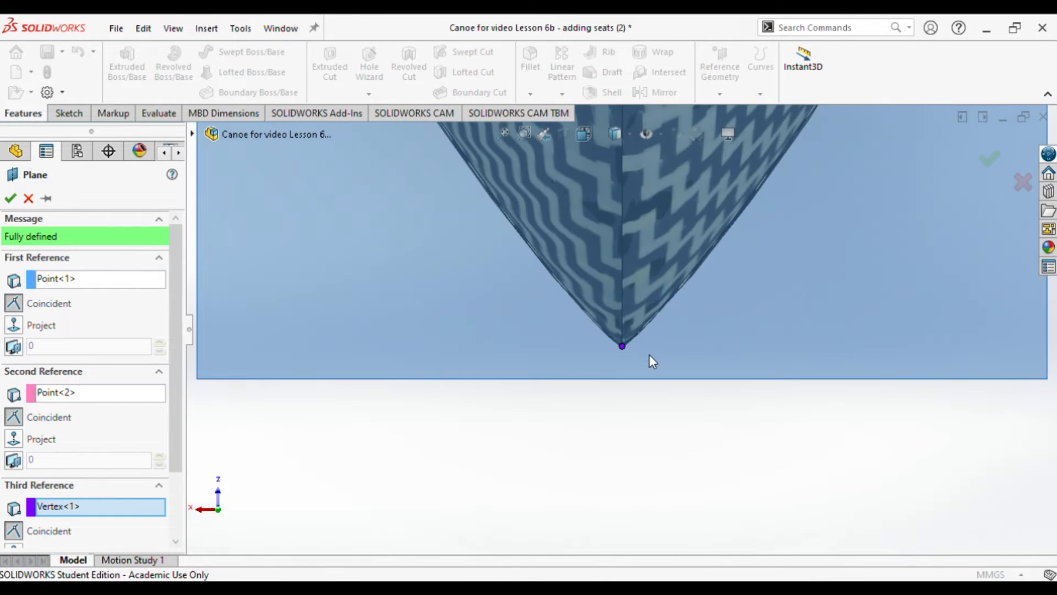
Step: Finish the reference plane through the two rail end points and the hull tip, and rename it Bow plane
scroll(635, 341, up, 3)
scroll(629, 222, down, 4)
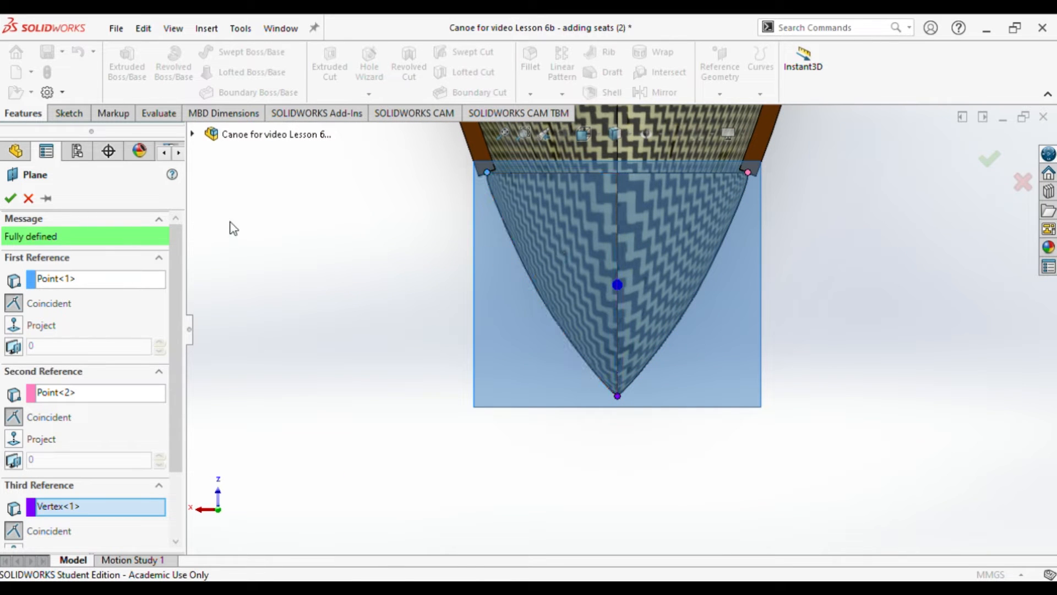
click(10, 198)
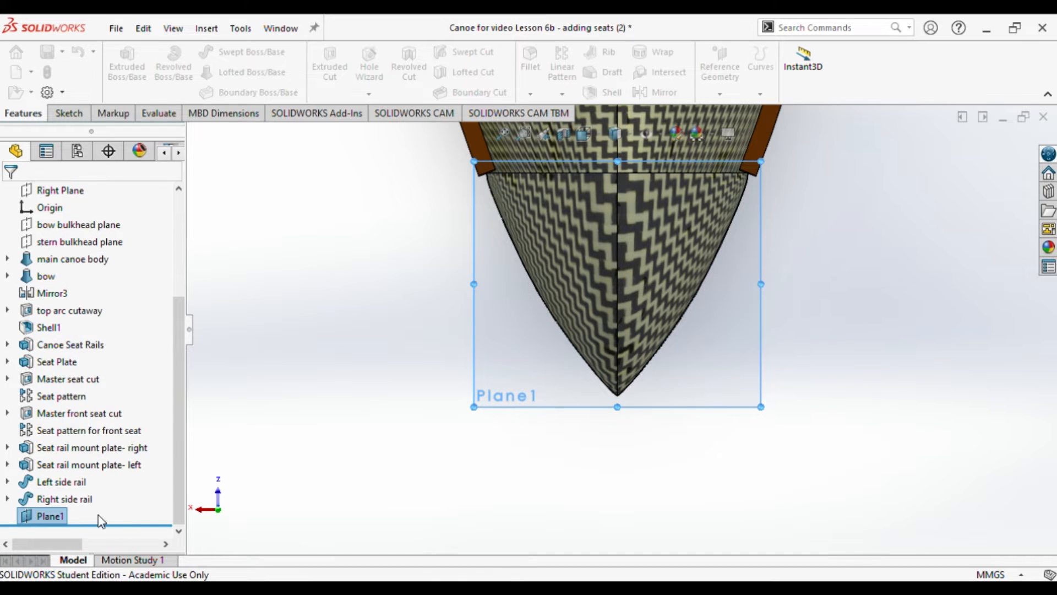
click(56, 522)
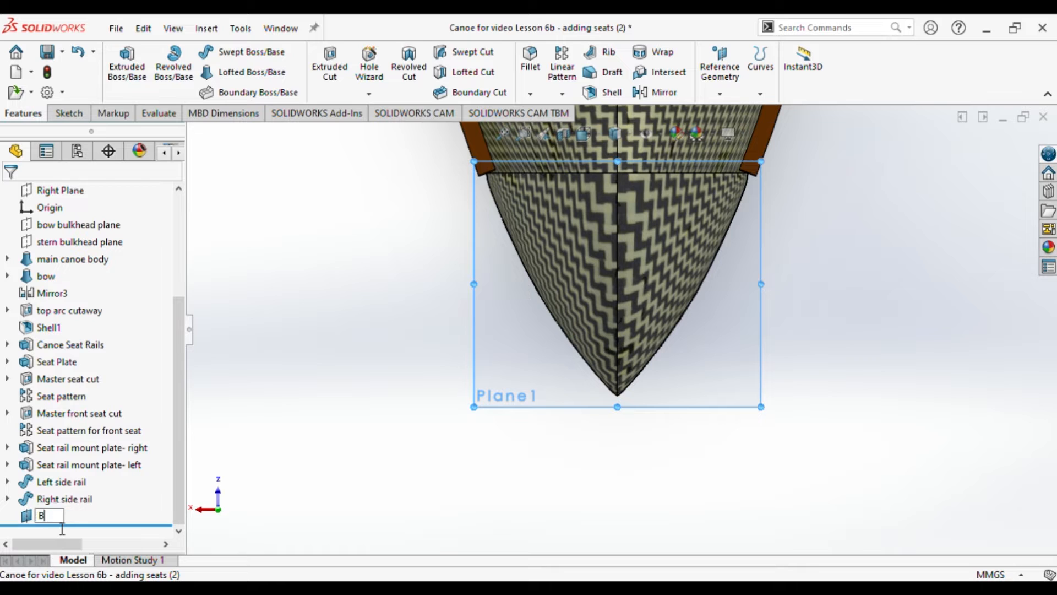
text(Bow plane)
key(Return)
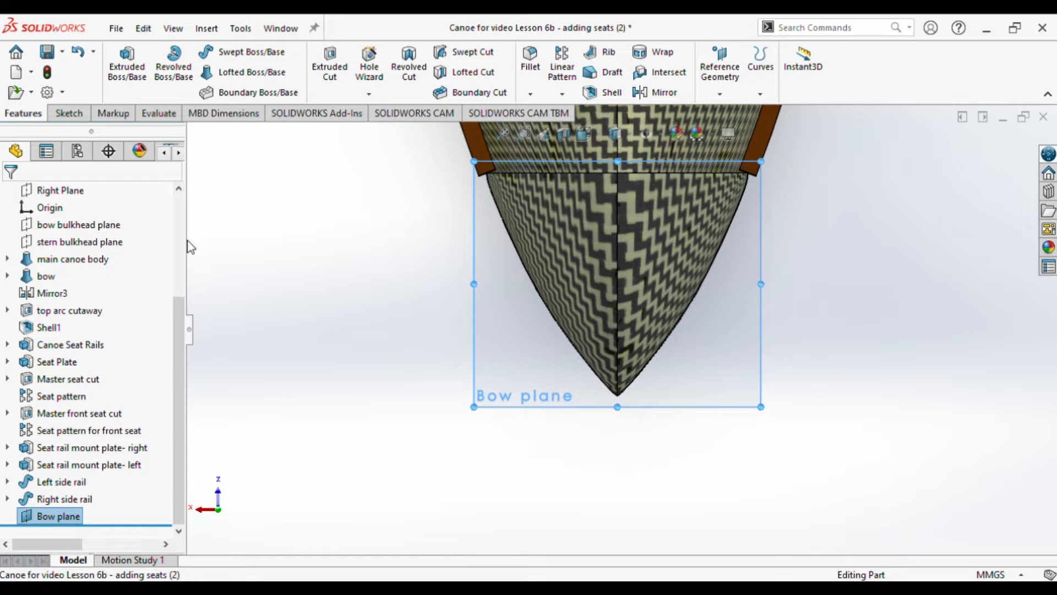
Step: Sketch a horizontal line about 475 mm long on the Bow plane, spanning the outer edges of both side rail ends
click(69, 114)
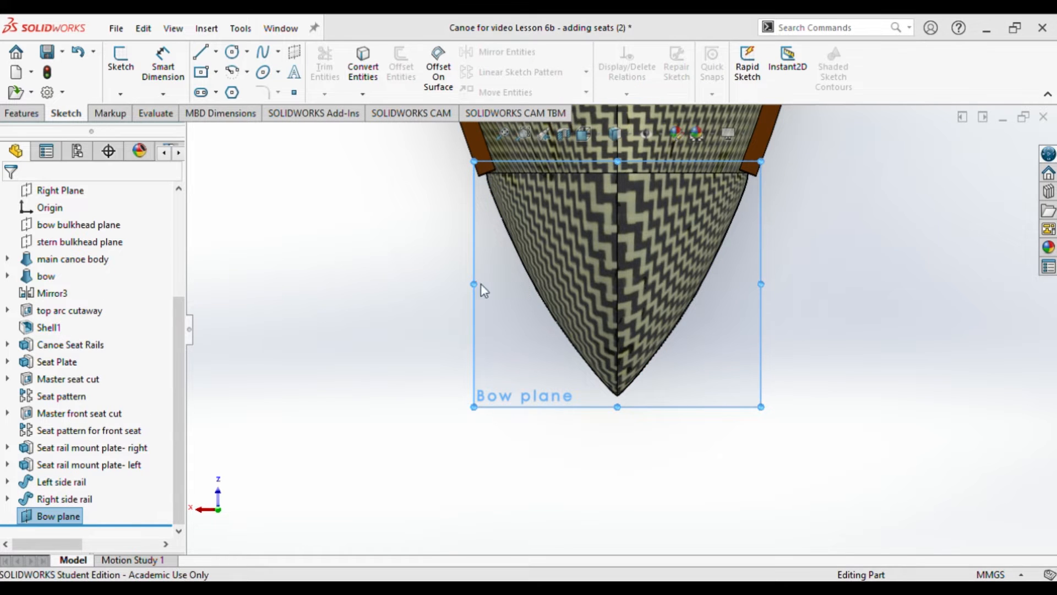
key(l)
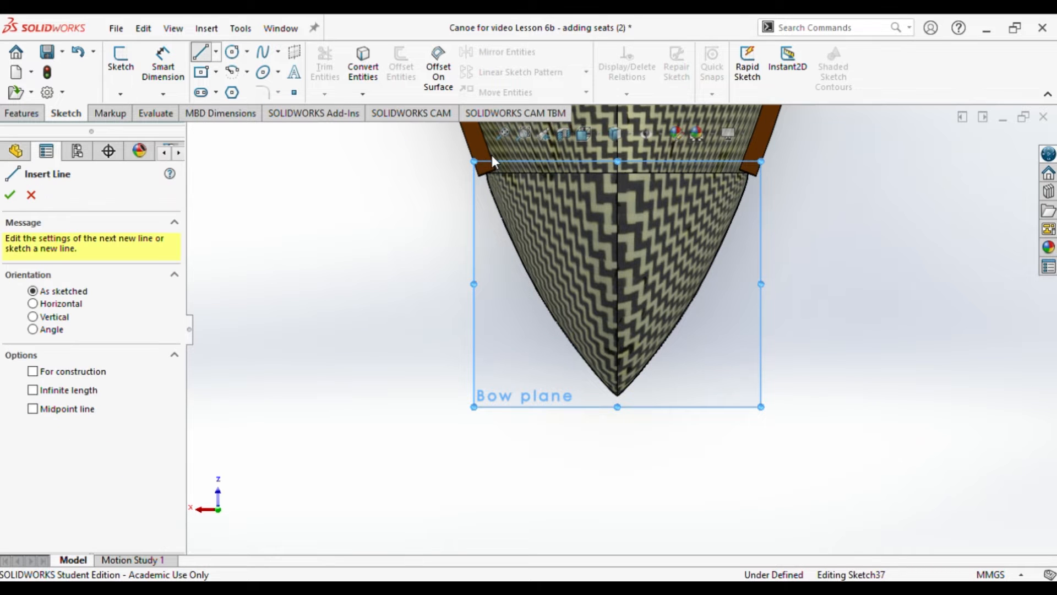
scroll(484, 160, down, 10)
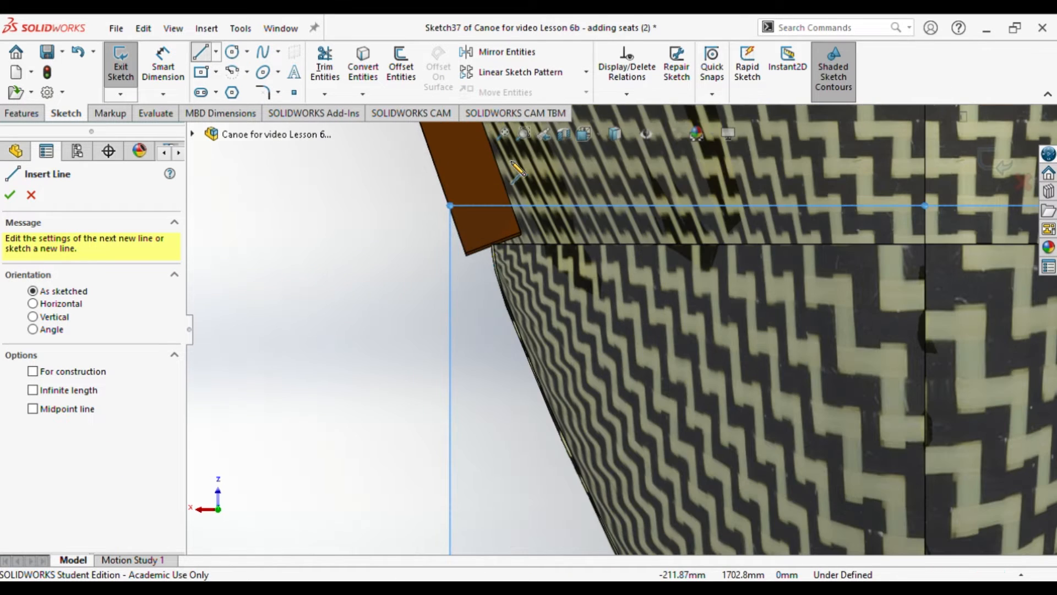
scroll(455, 224, down, 5)
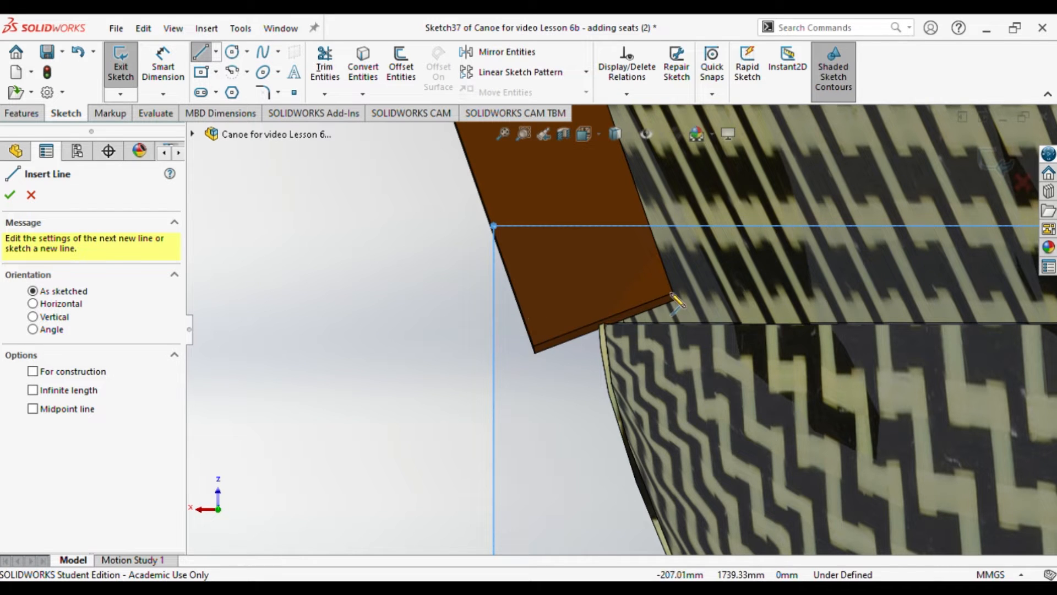
scroll(529, 314, down, 3)
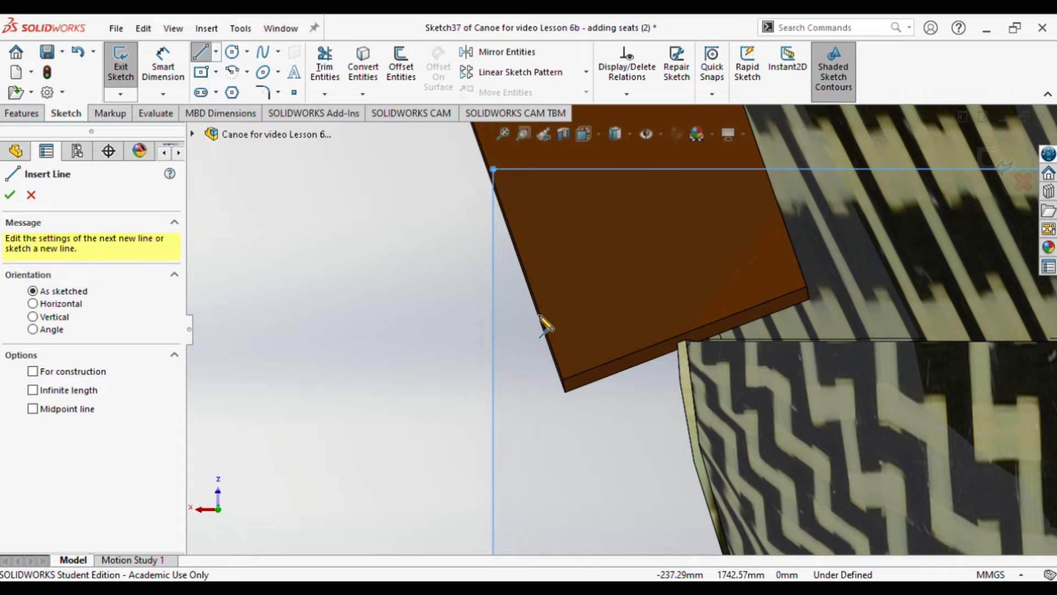
click(541, 316)
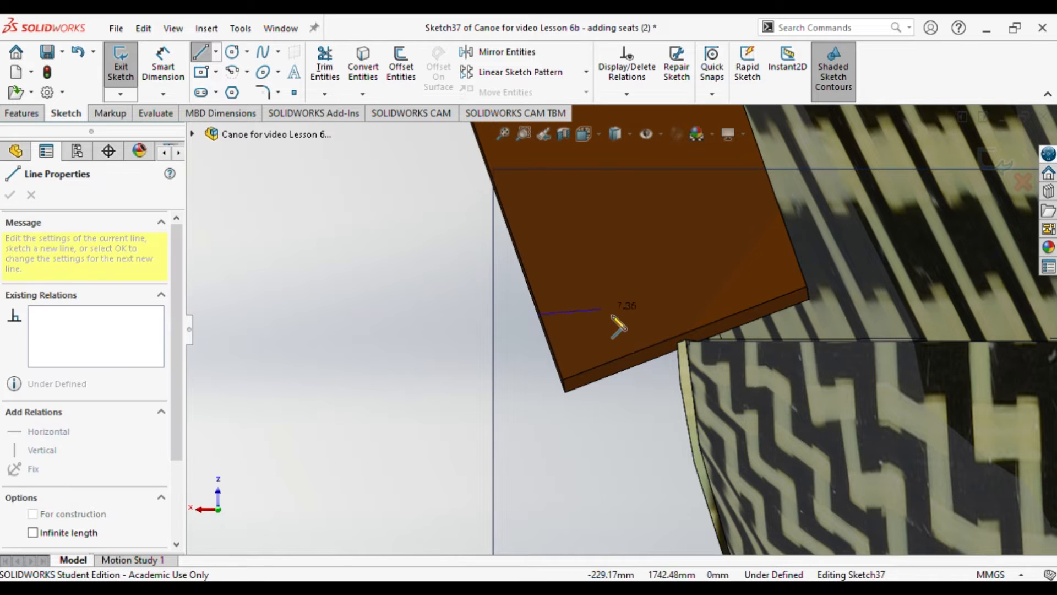
scroll(881, 336, up, 5)
scroll(890, 333, up, 5)
scroll(874, 347, down, 8)
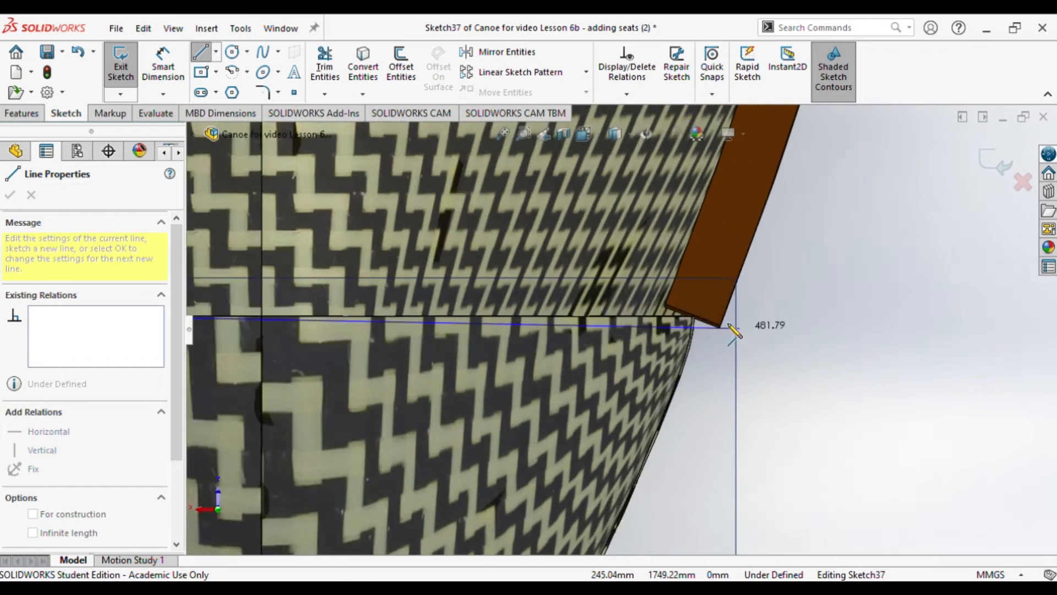
scroll(741, 330, down, 5)
scroll(683, 314, down, 3)
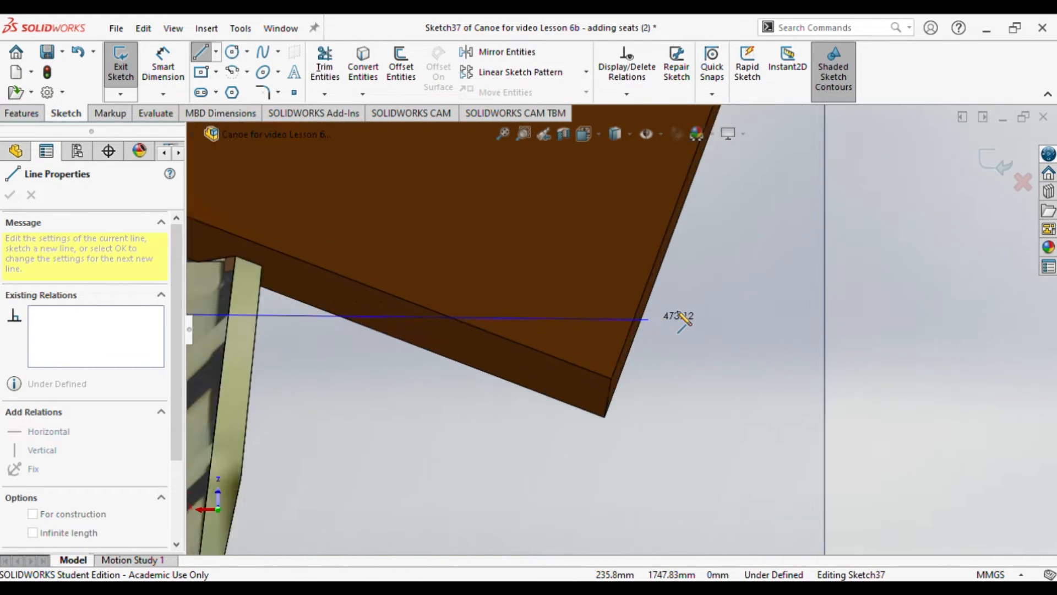
scroll(683, 318, up, 6)
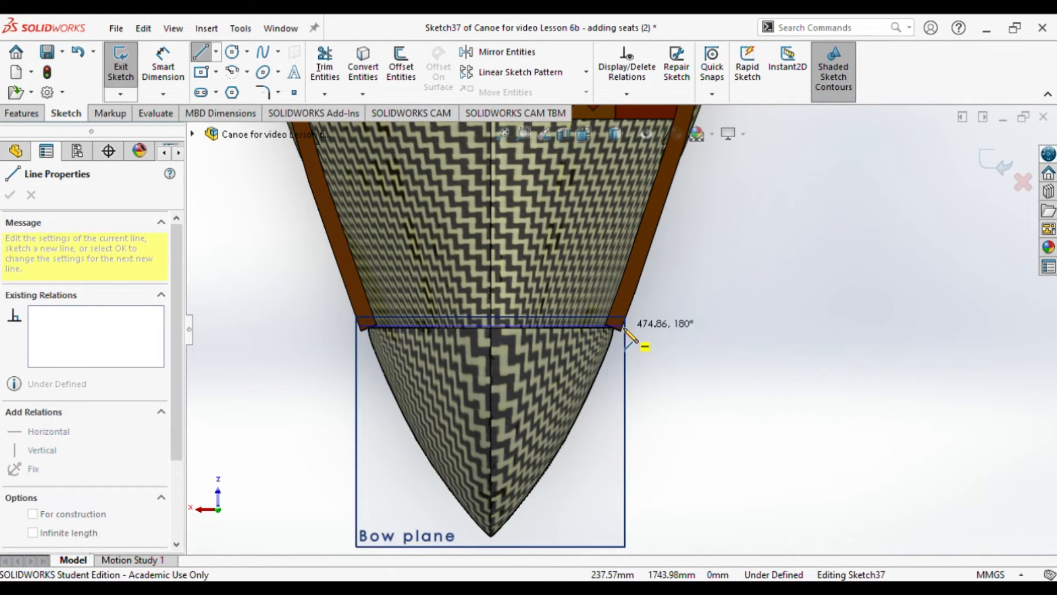
click(624, 328)
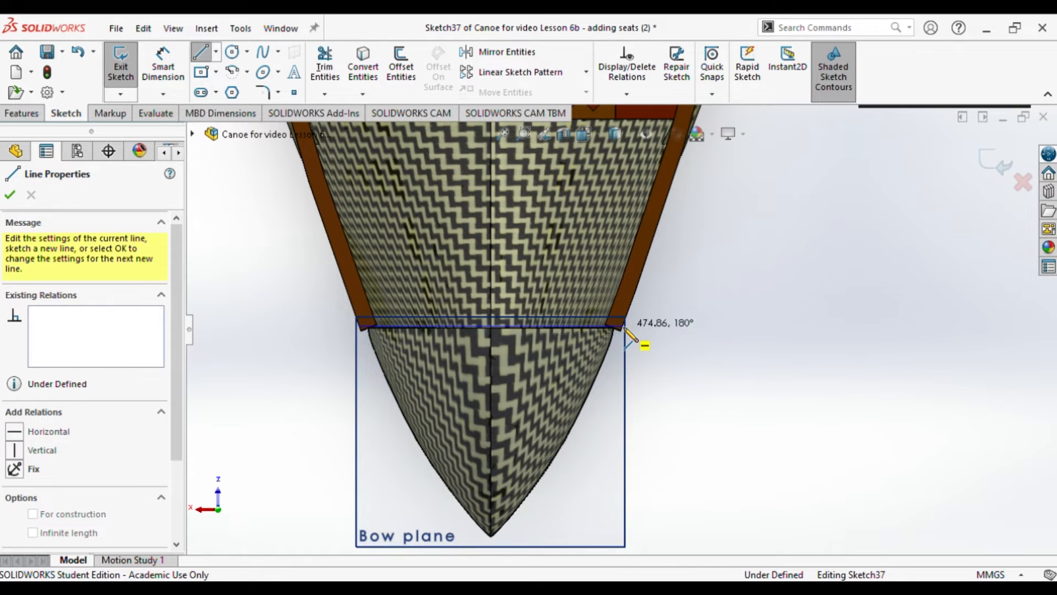
key(Escape)
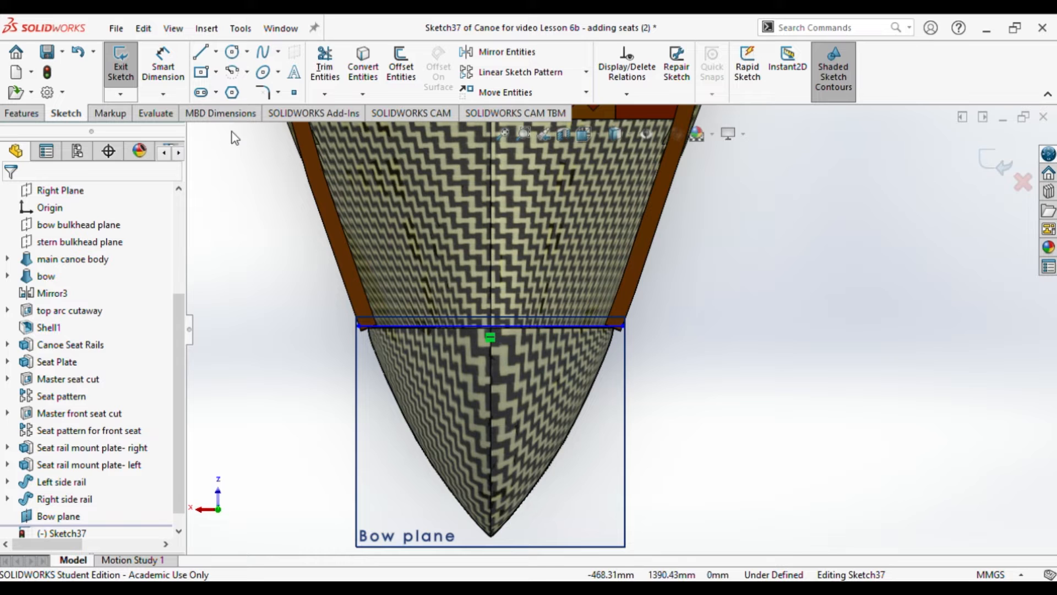
Step: Draw a spline from the line's +X end through the hull's pointed tip to the line's other end
click(263, 55)
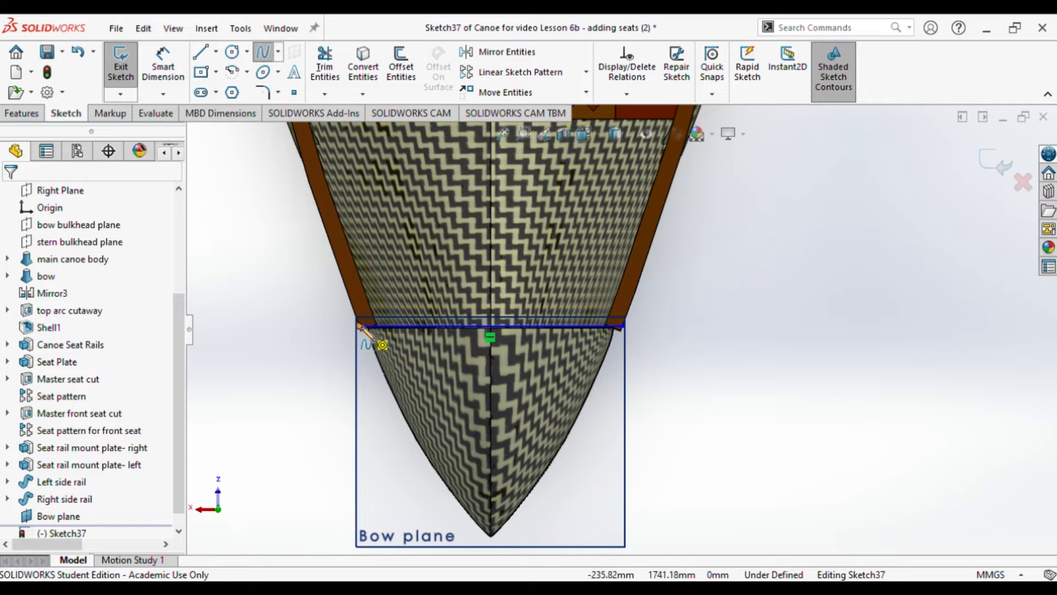
click(359, 326)
click(490, 536)
click(623, 326)
key(Escape)
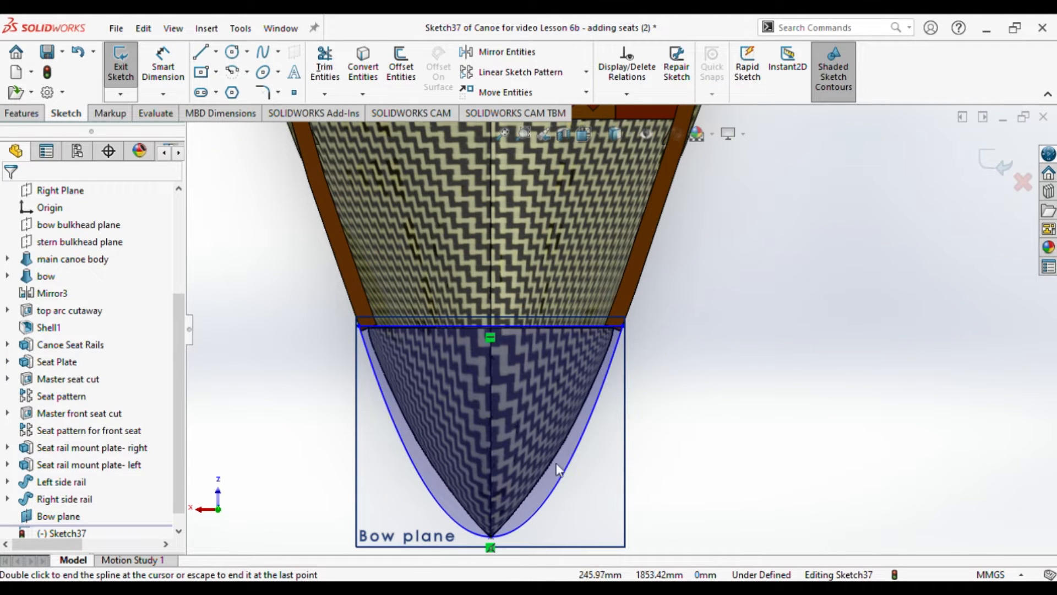
Step: Insert an extra spline point on each side of the hull tip and move the -X side point to about X 95, Y 2048
click(553, 499)
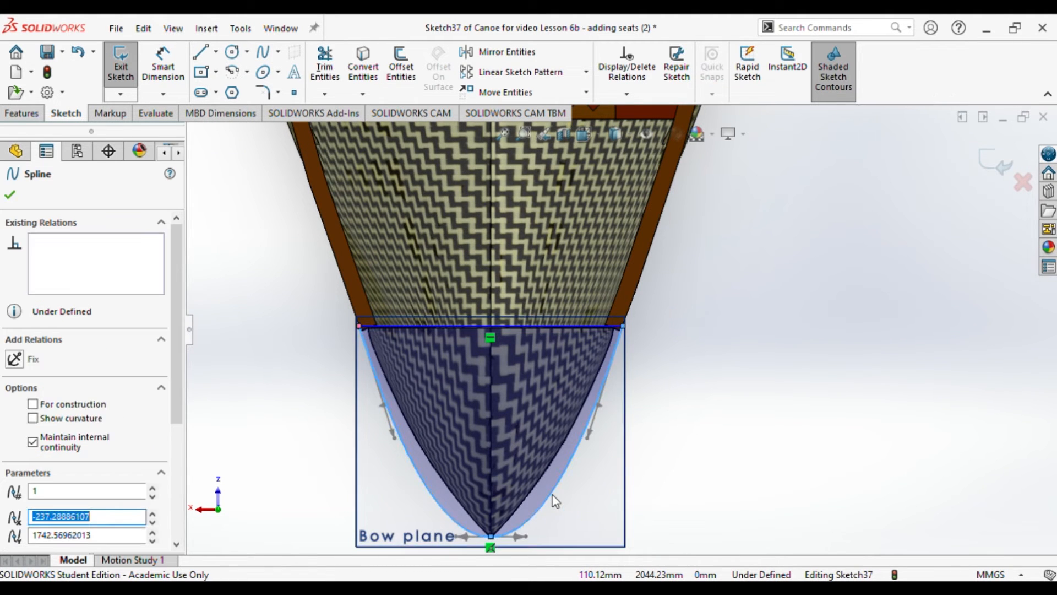
right_click(553, 499)
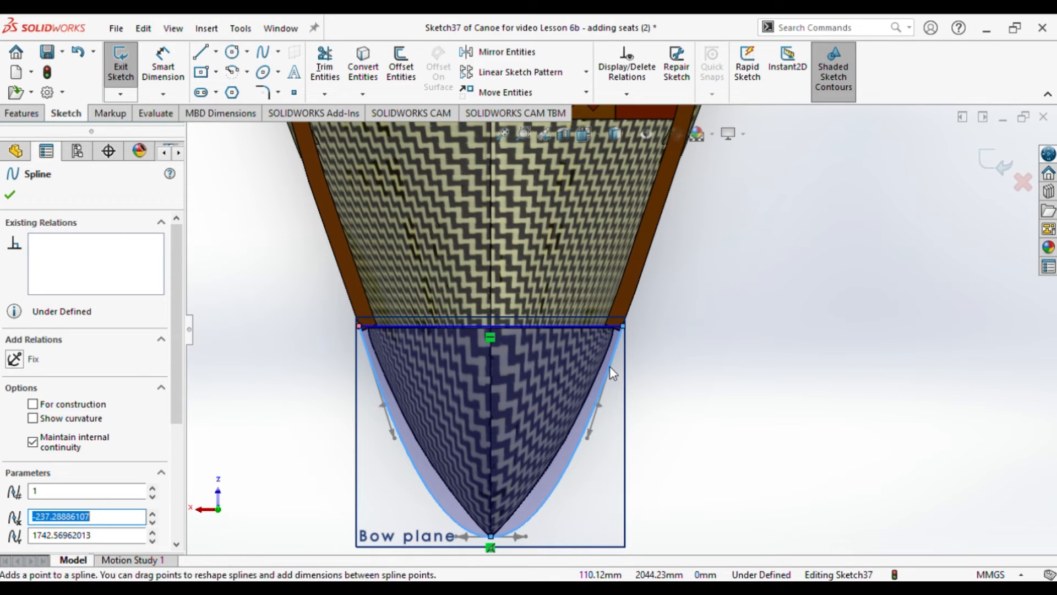
click(609, 366)
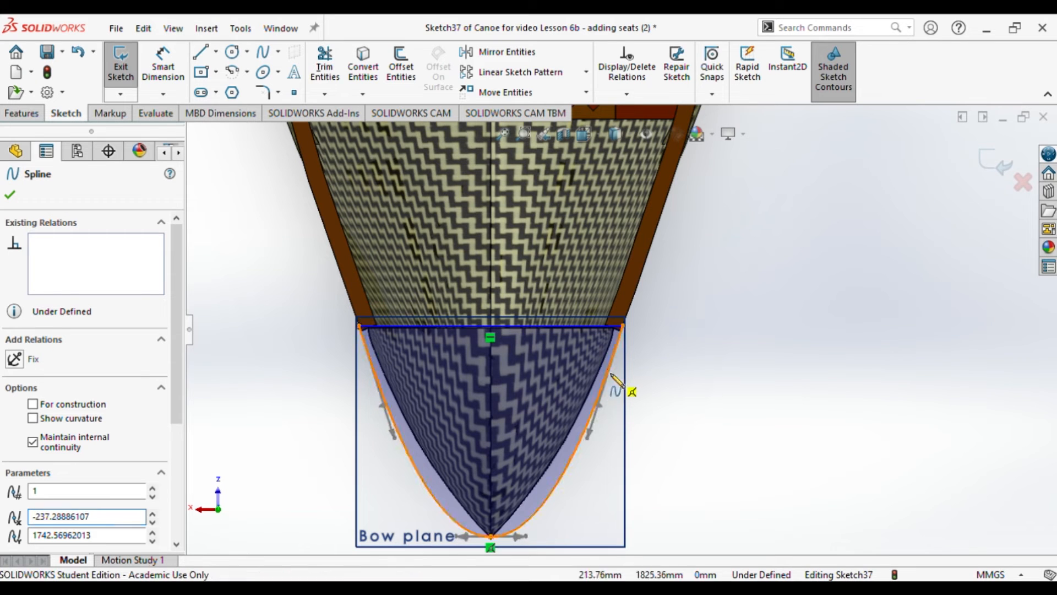
click(542, 503)
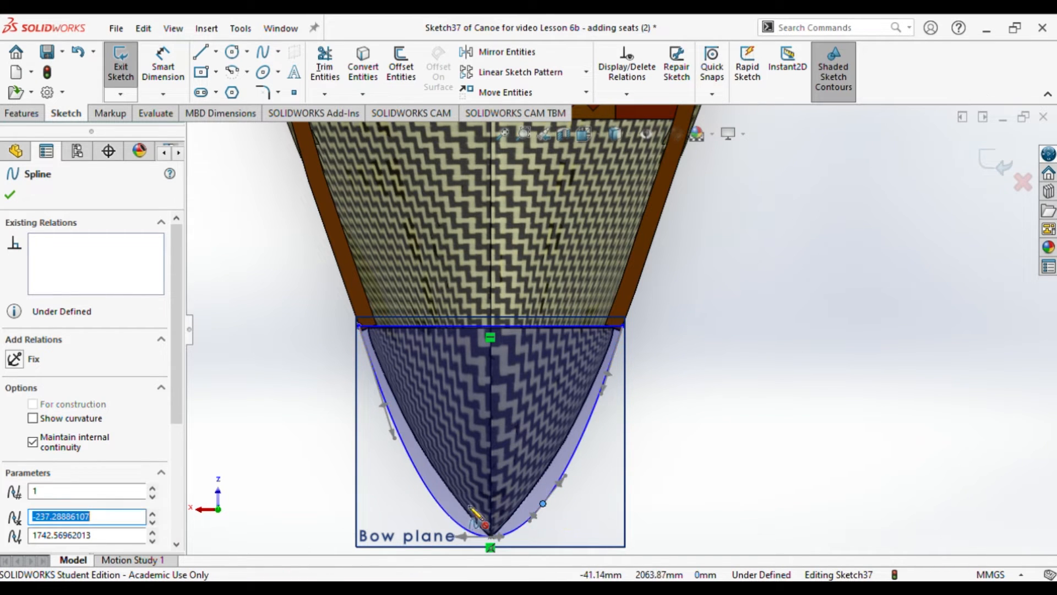
key(Escape)
mouse_move(445, 511)
mouse_down()
mouse_move(457, 500)
mouse_move(444, 507)
mouse_up()
click(543, 504)
mouse_move(540, 494)
mouse_down()
mouse_move(540, 504)
mouse_move(543, 496)
mouse_up()
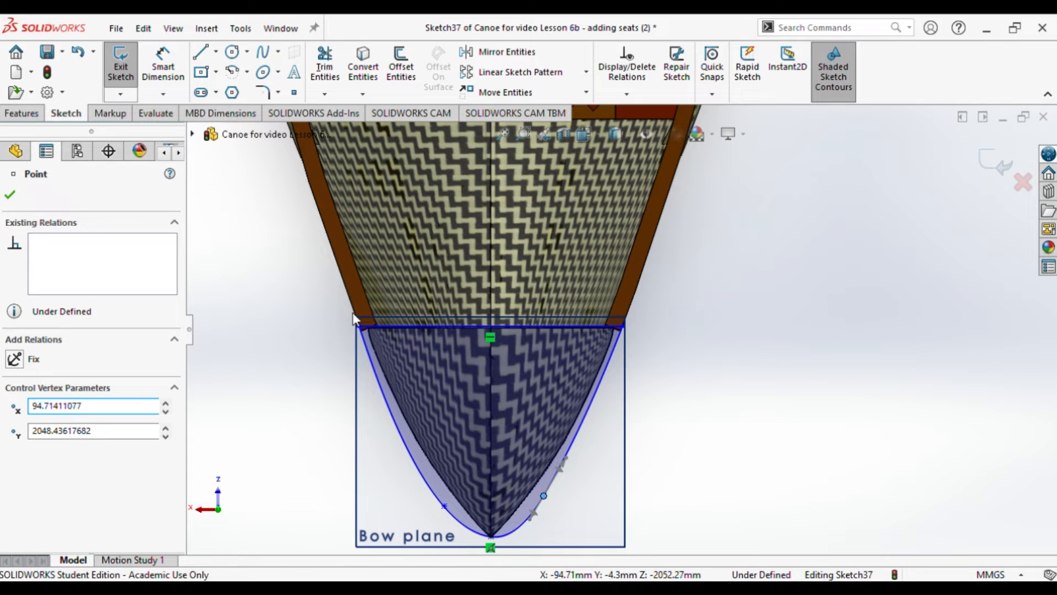
Step: Connect the two inserted spline points with a construction line
click(445, 506)
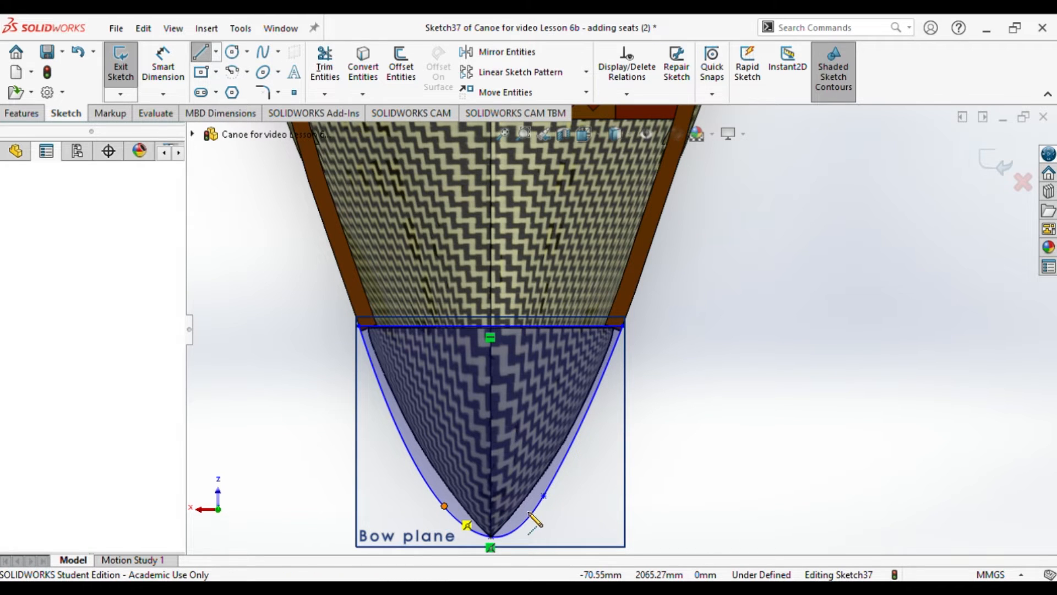
click(543, 496)
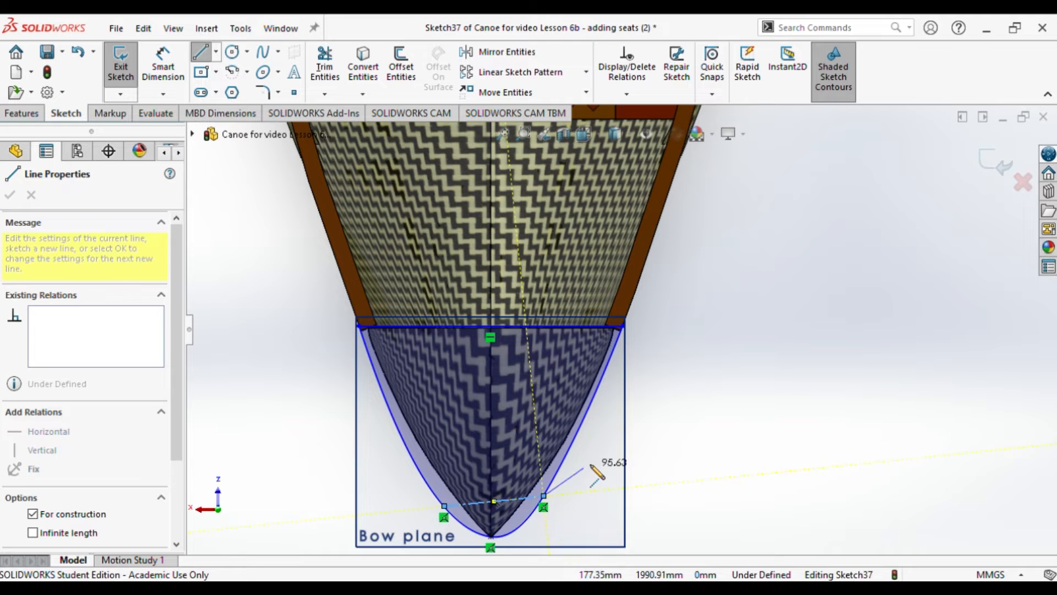
key(Escape)
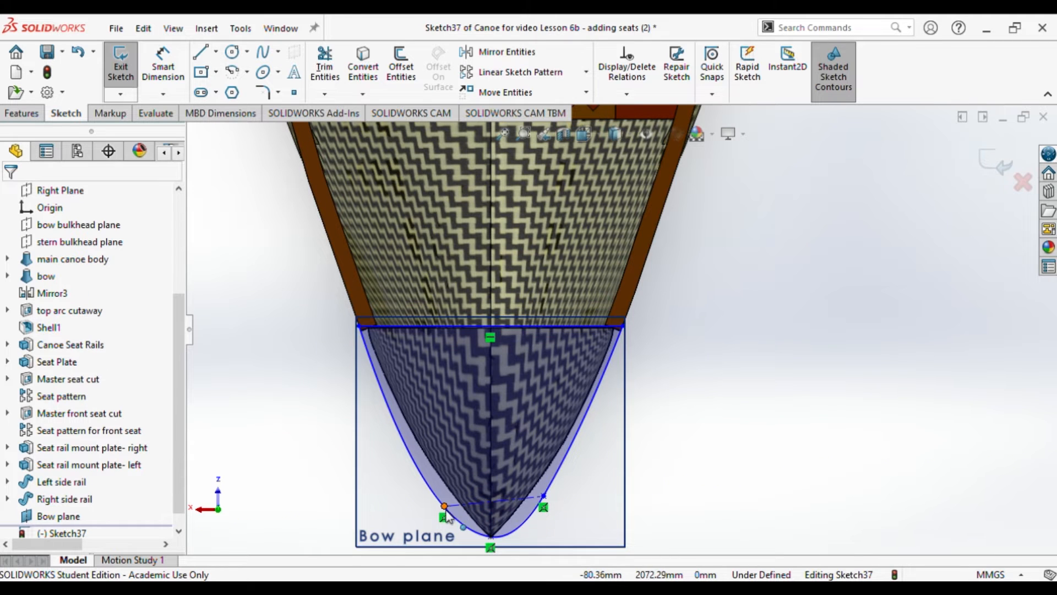
Step: Make the construction line horizontal and even out the spline around the tip, moving the line's -X end to about X 72, Y 2075
drag(444, 506, 451, 497)
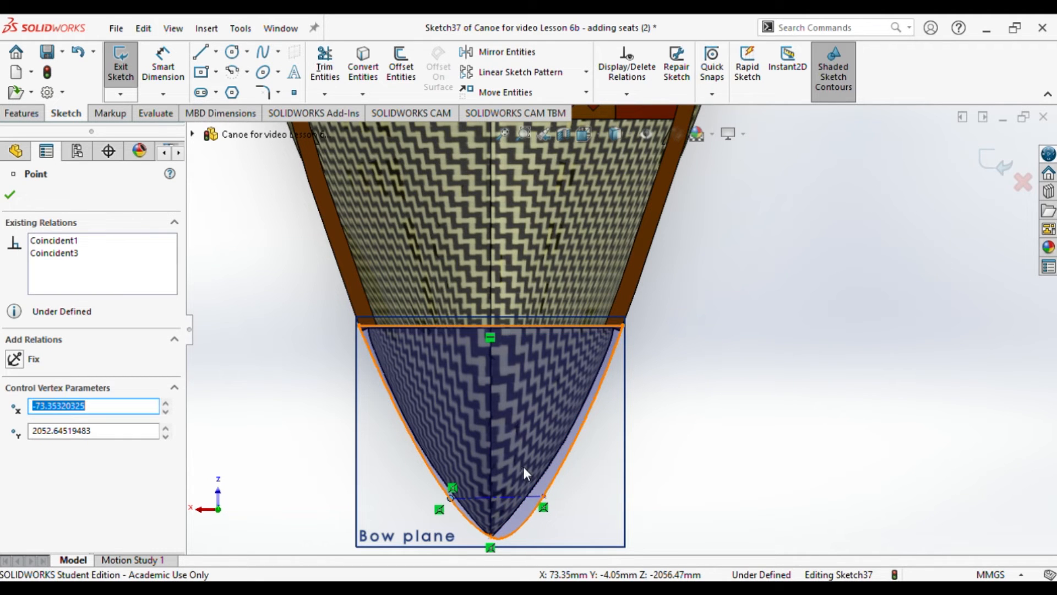
click(523, 494)
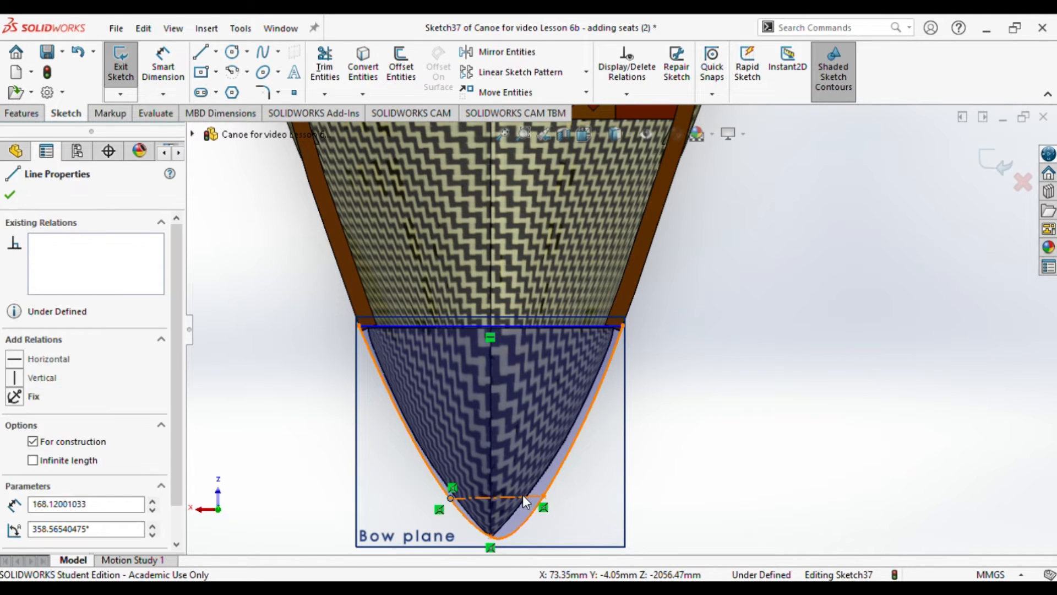
click(22, 360)
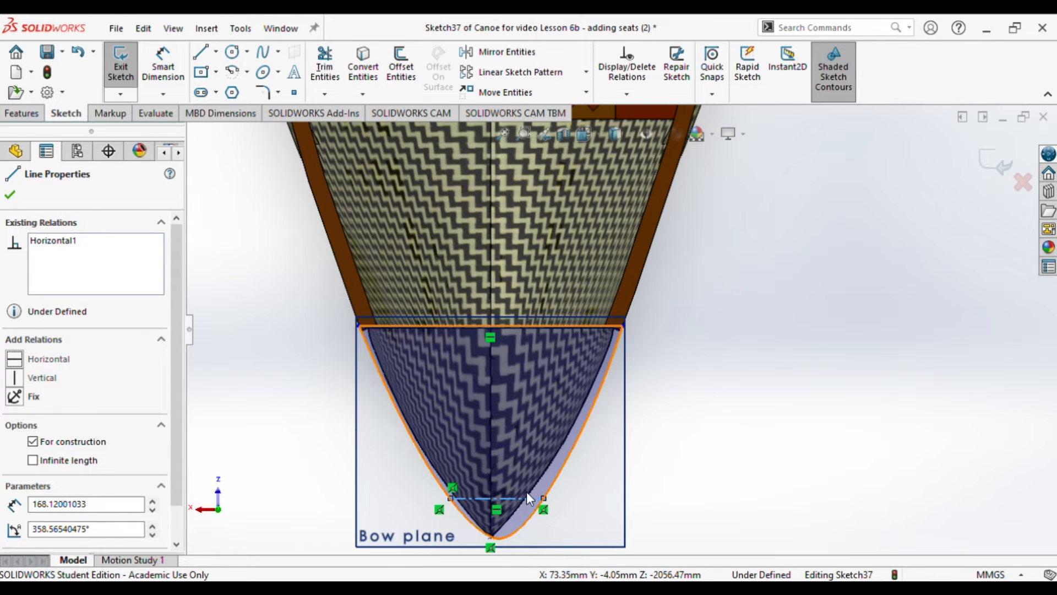
drag(530, 497, 532, 511)
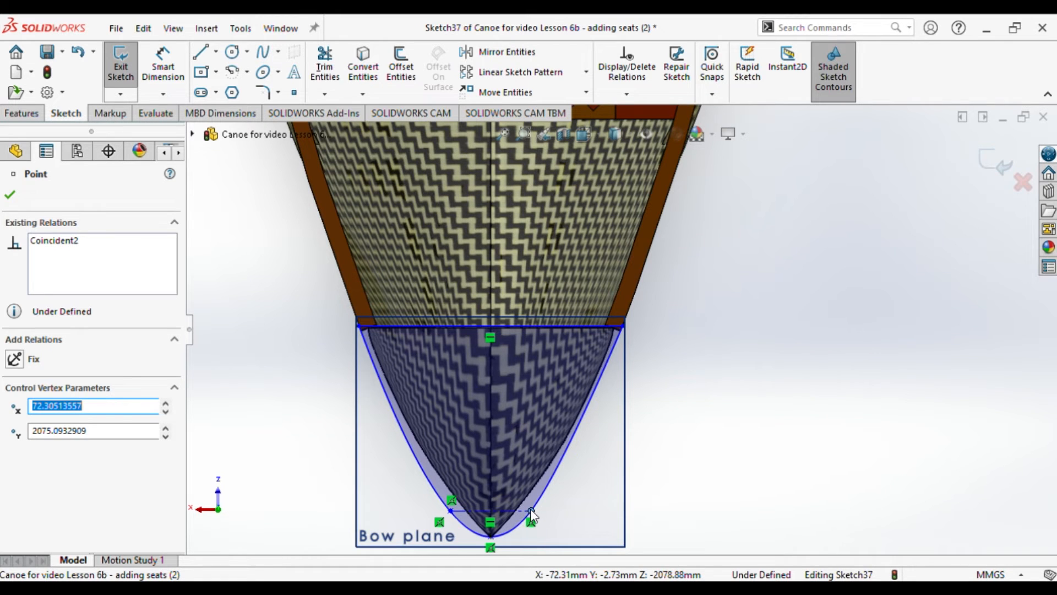
click(11, 196)
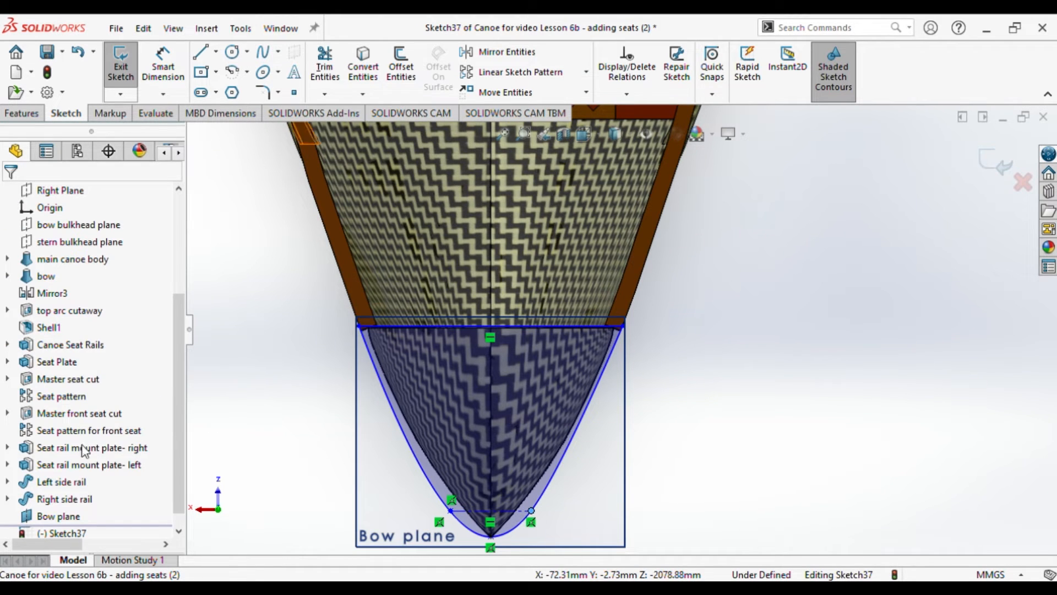
Step: Extrude the closed spline profile on the Bow plane 10 mm blind with the result merged
click(23, 115)
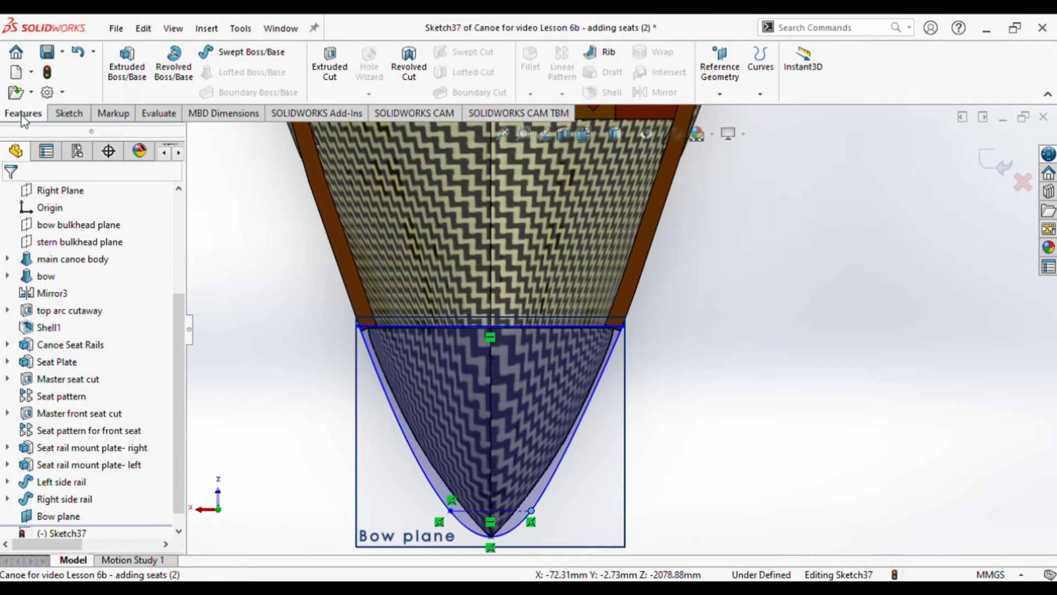
click(135, 87)
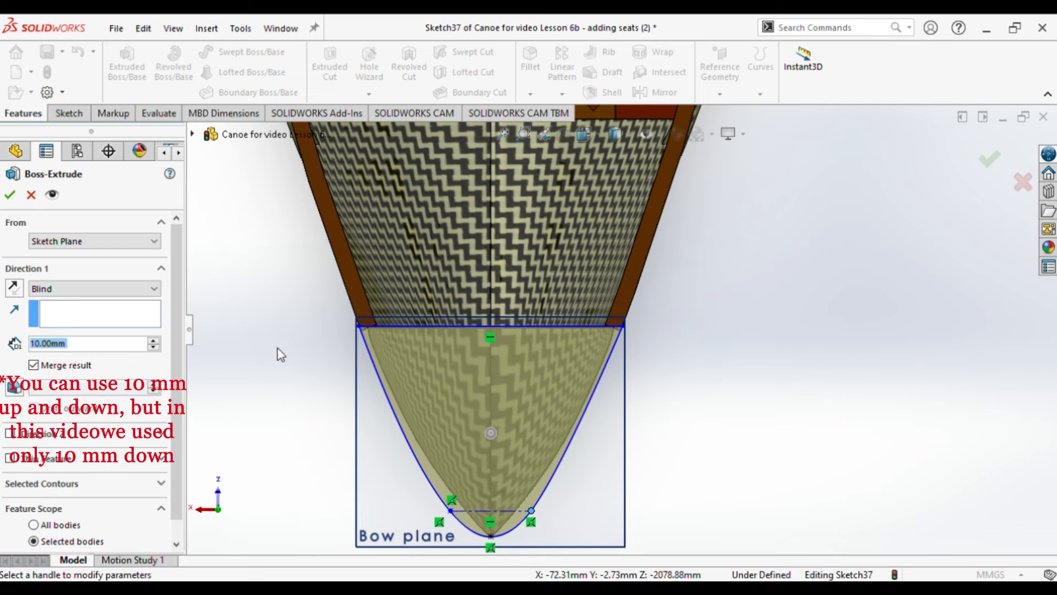
middle_drag(352, 340, 352, 336)
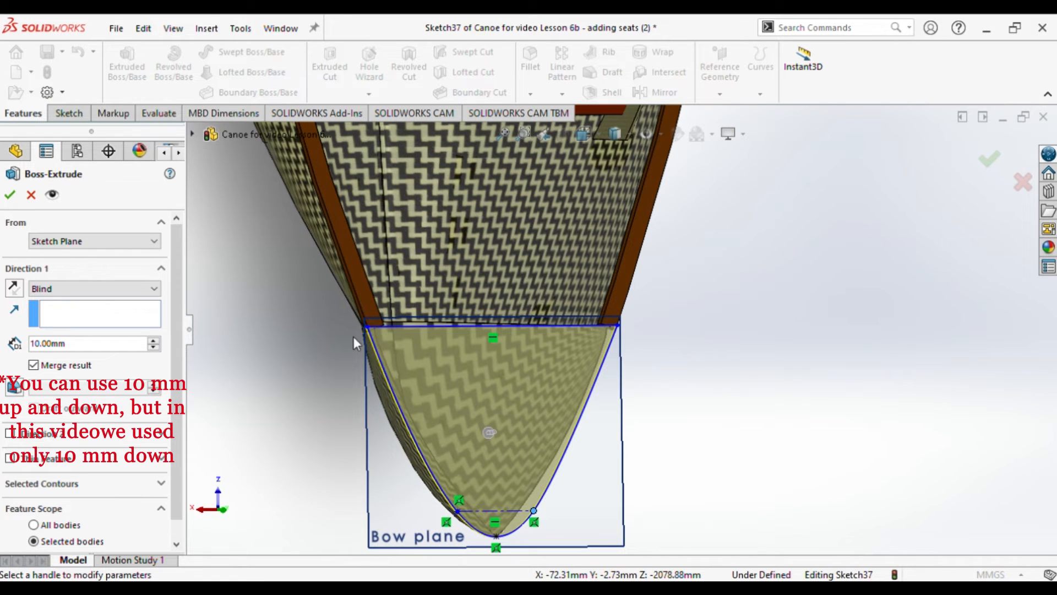
middle_drag(291, 363, 342, 370)
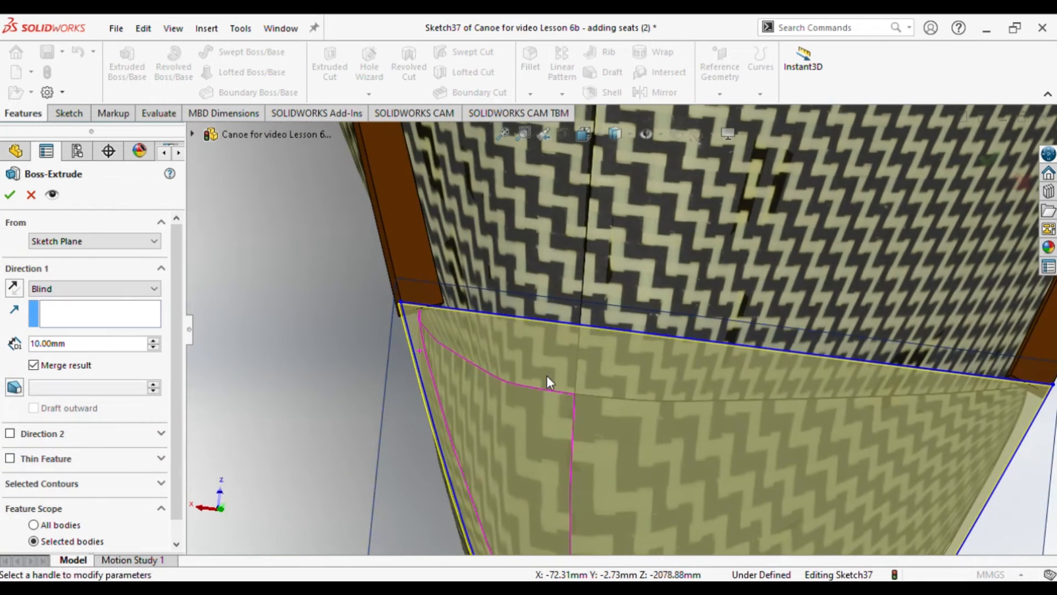
scroll(547, 378, down, 3)
scroll(683, 427, up, 5)
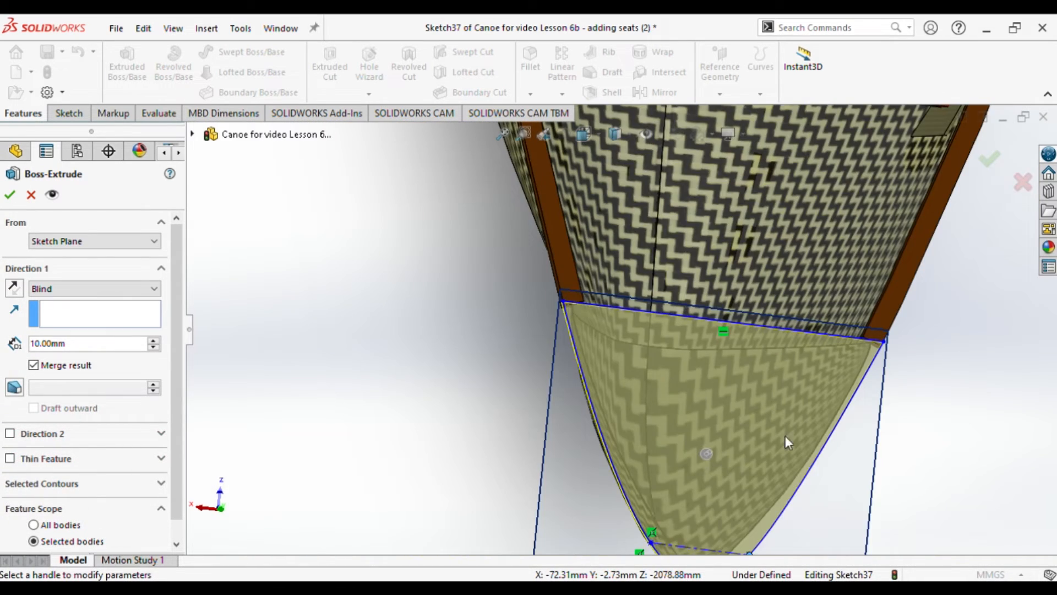
scroll(834, 471, up, 2)
click(10, 195)
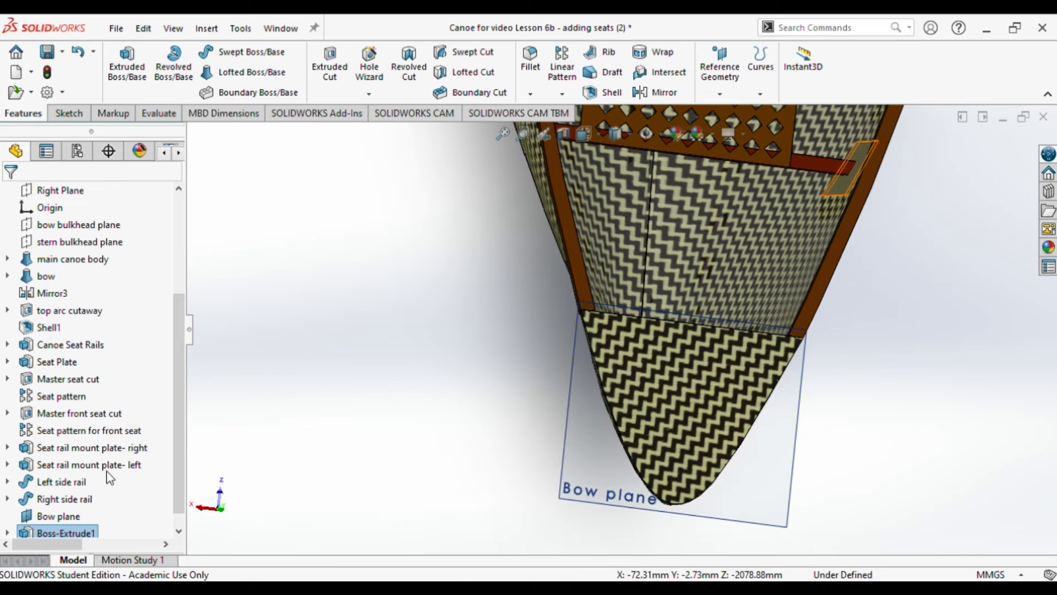
Step: Apply the brown colour appearance to the newly extruded bow plate feature
click(66, 516)
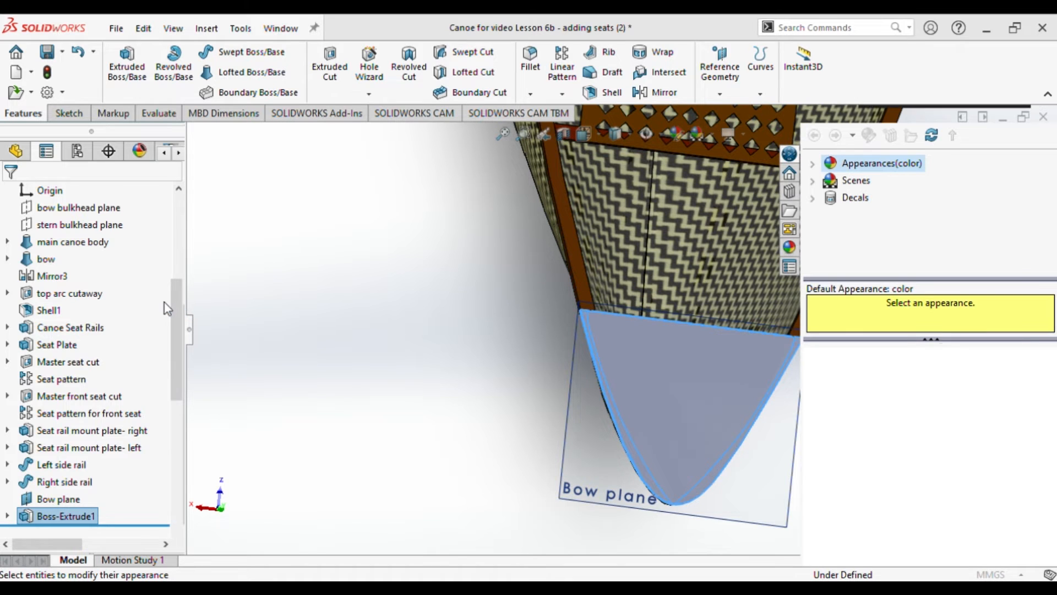
click(64, 536)
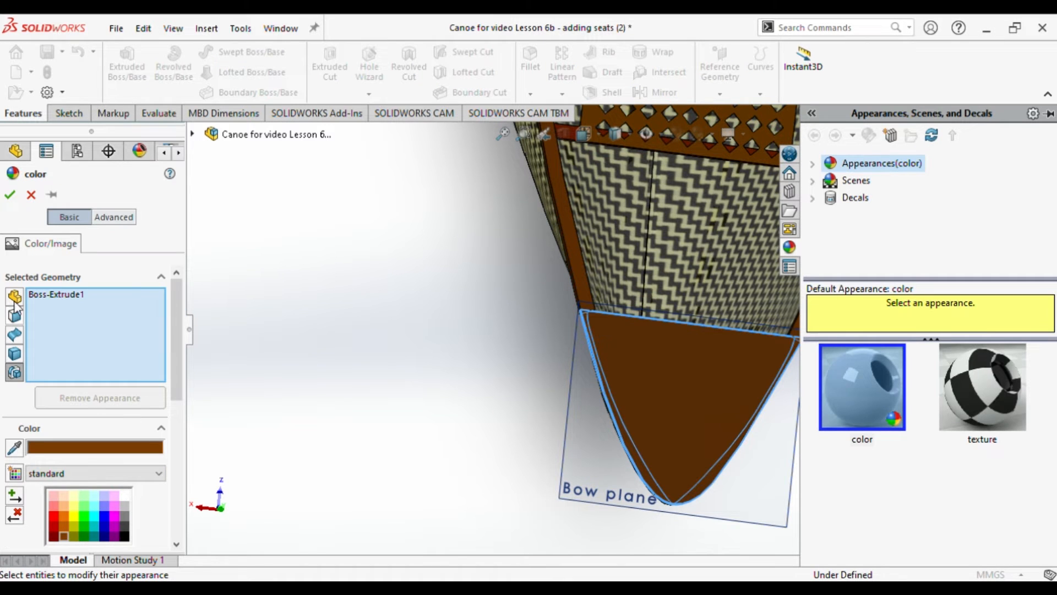
click(10, 195)
Step: Rename the extruded bow plate feature as Front bow plate
click(82, 515)
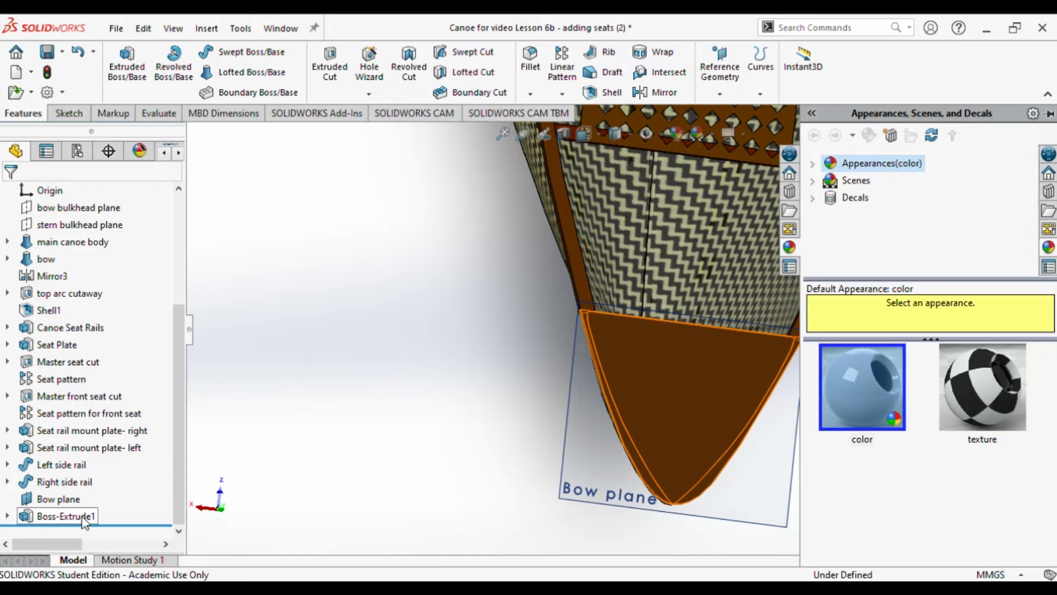
click(81, 516)
text(Front bow plate)
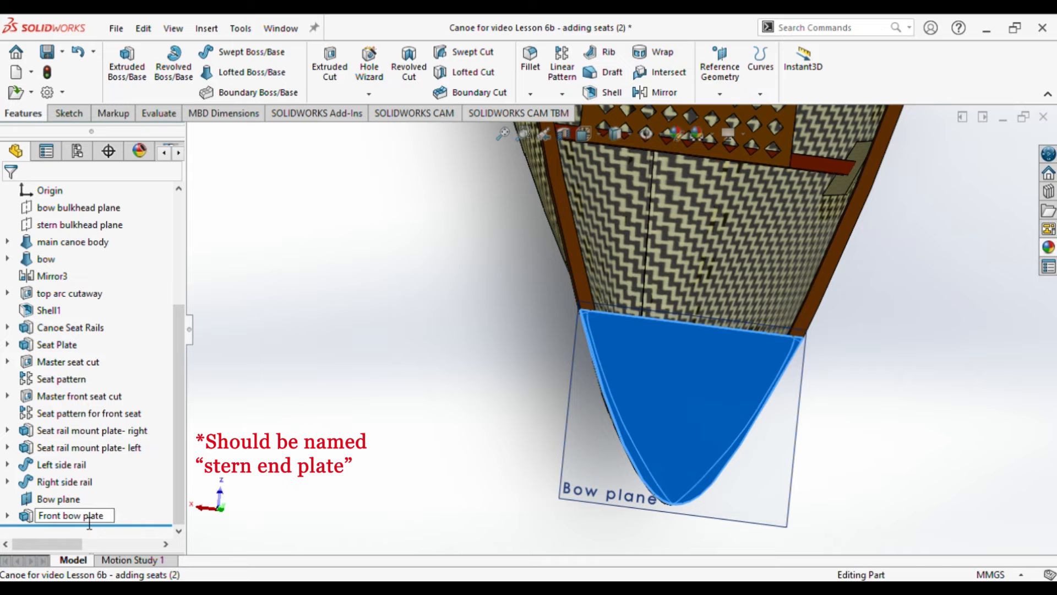
key(Return)
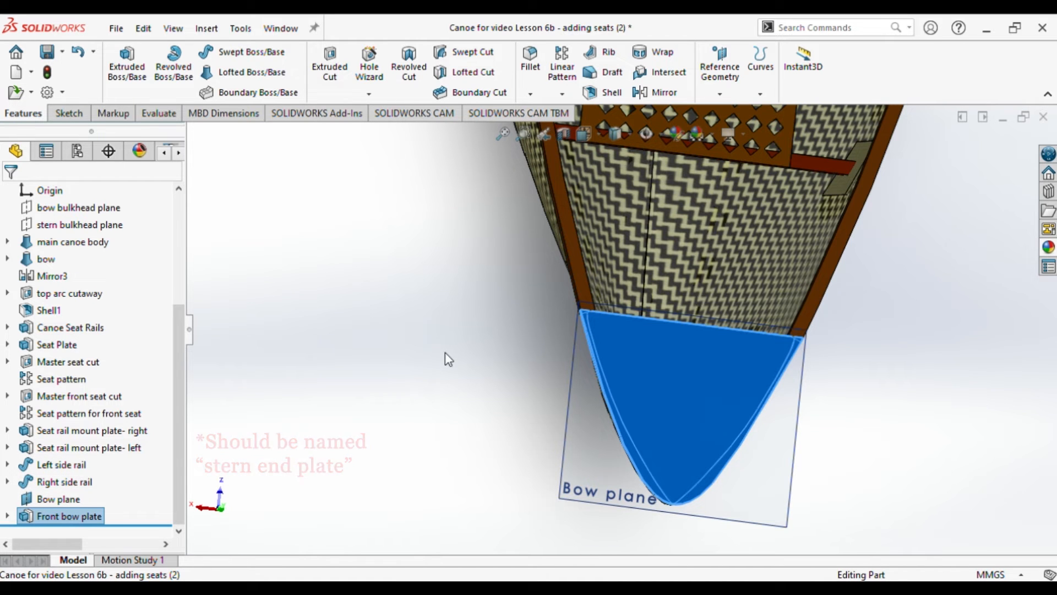
Step: In a new sketch on the front bow plate, draw a vertical construction line from its rounded tip to the straight edge's midpoint
click(583, 133)
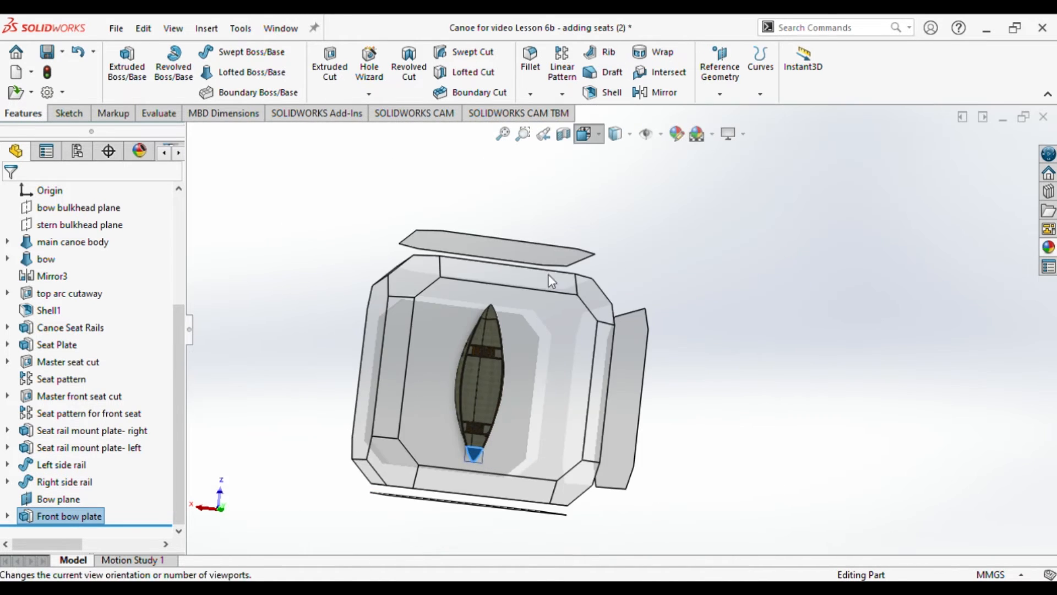
click(567, 452)
scroll(642, 485, down, 8)
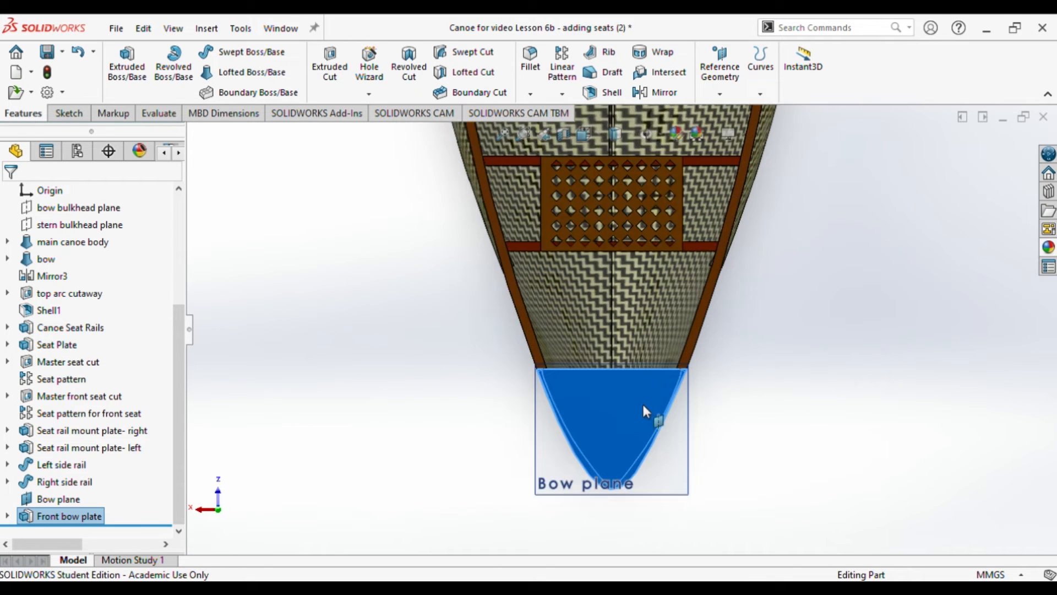
click(845, 409)
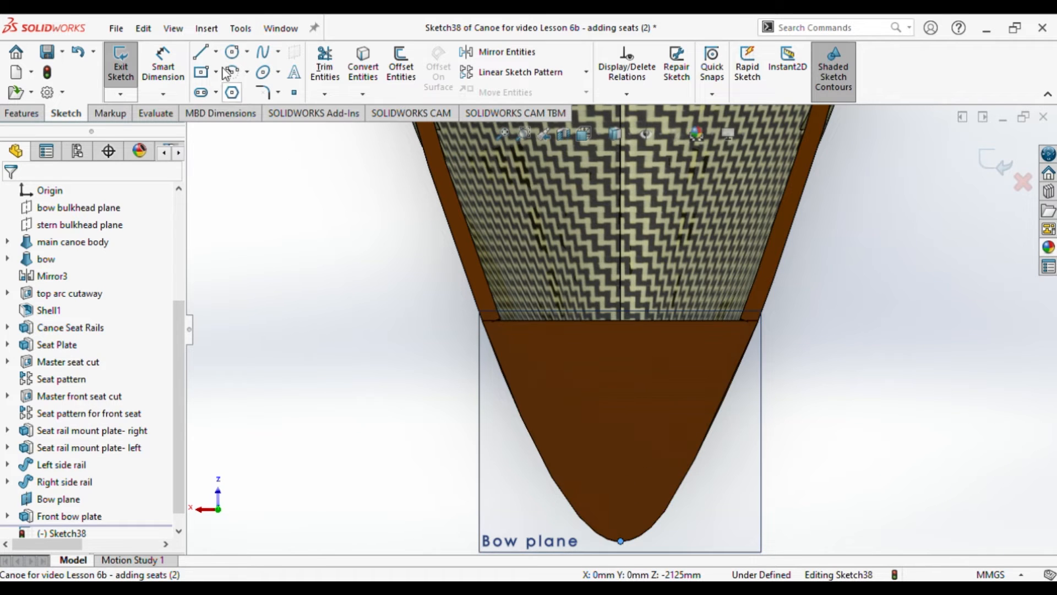
click(201, 52)
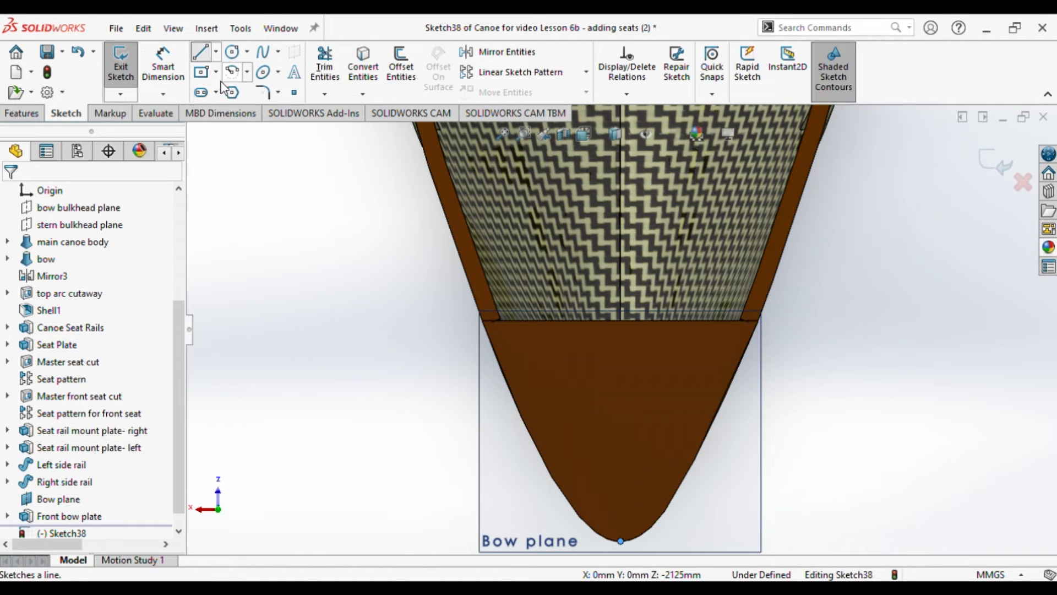
click(620, 541)
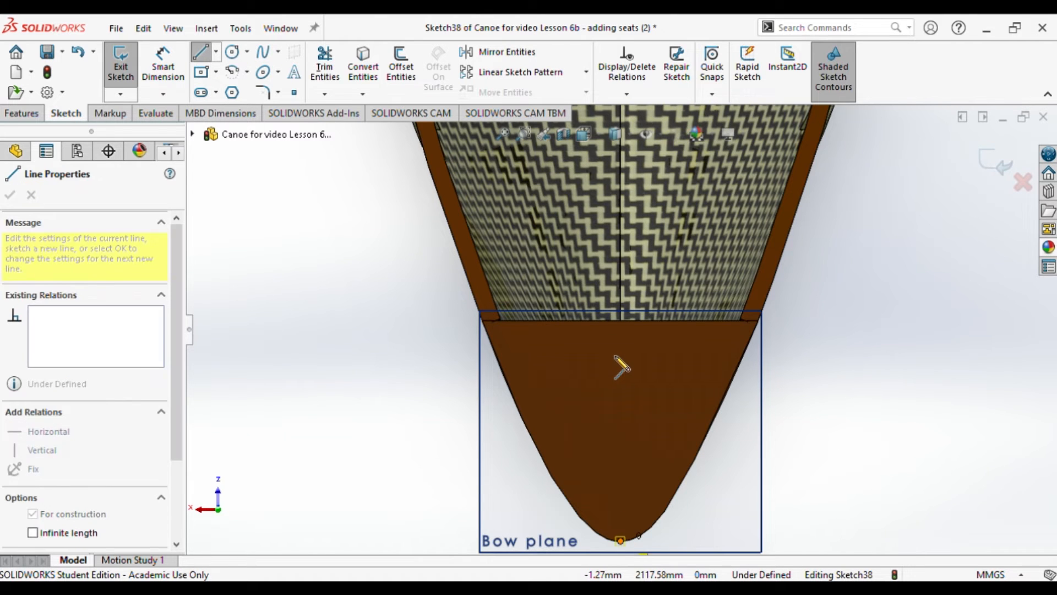
click(621, 320)
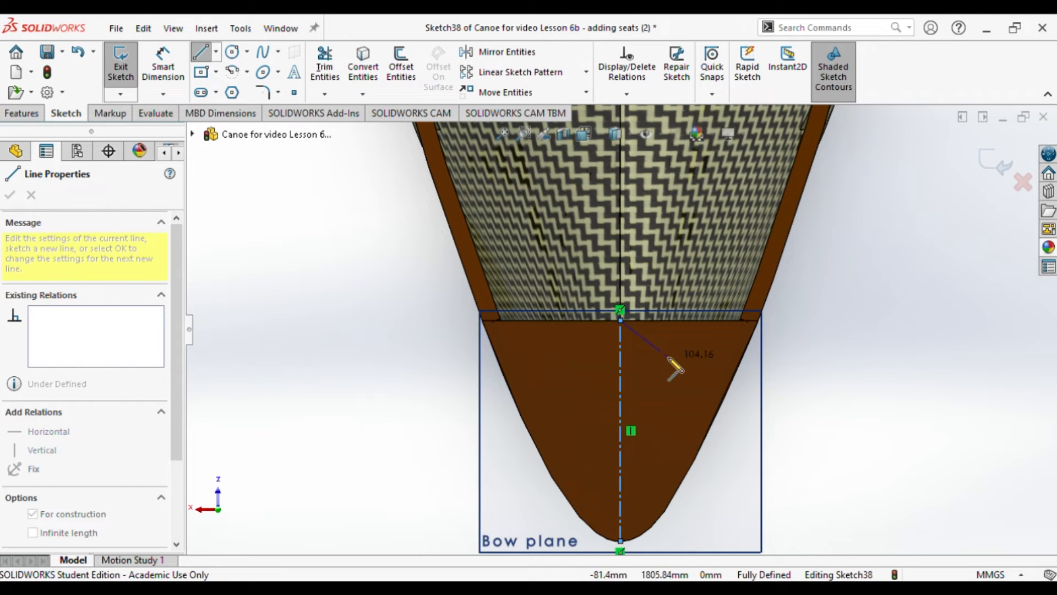
key(Escape)
key(Escape)
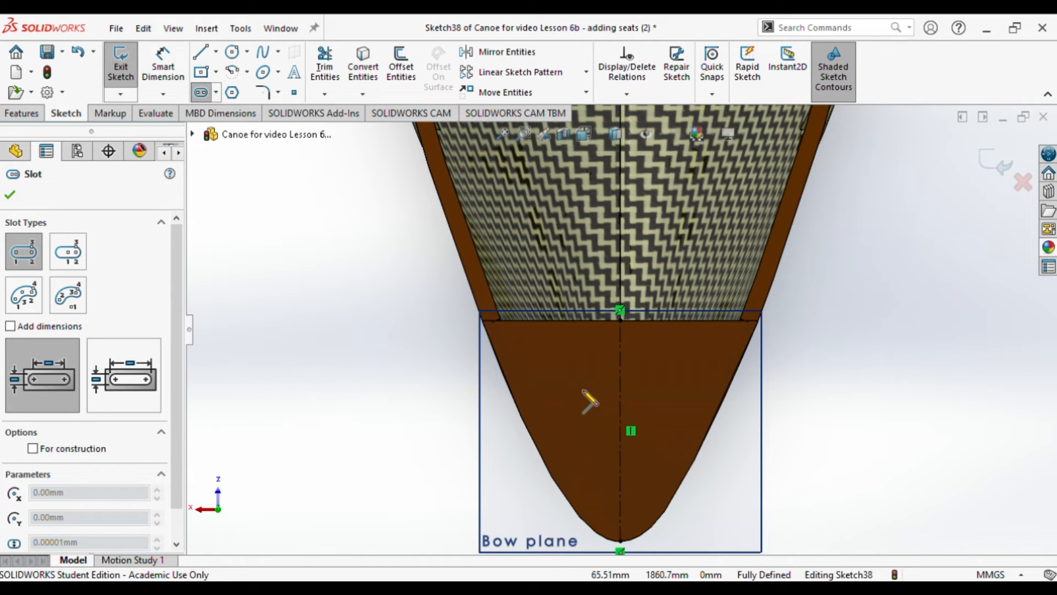
Step: Sketch a horizontal straight slot about 56 mm wide across the construction line on the bow plate
click(589, 390)
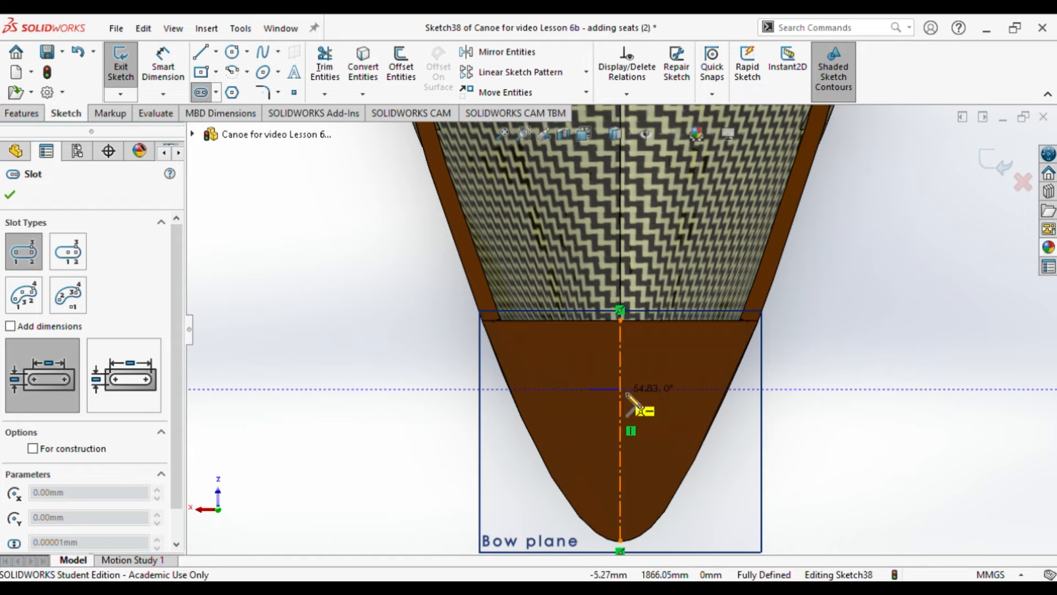
click(657, 389)
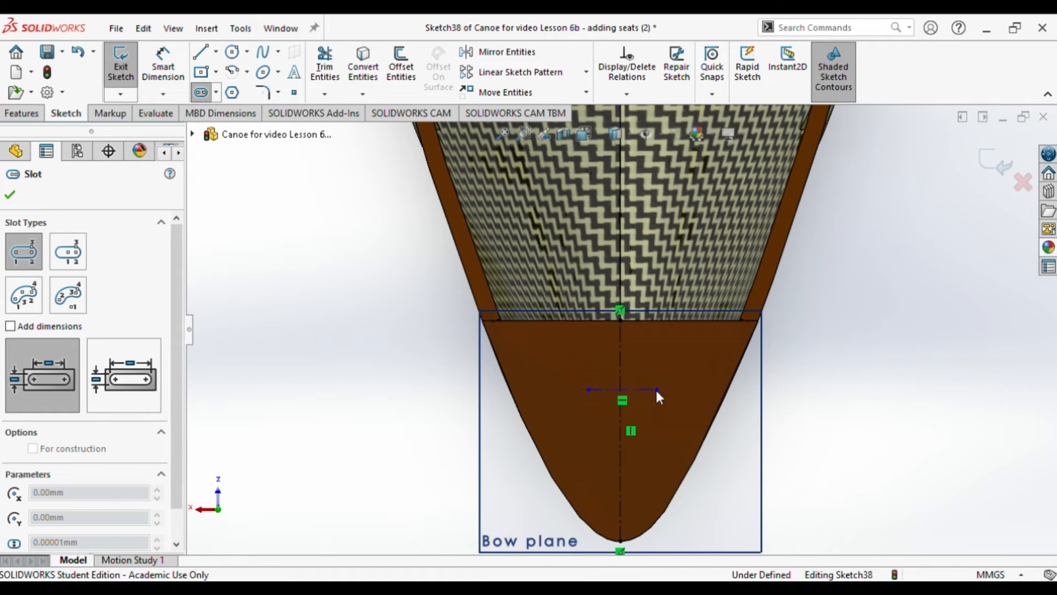
click(654, 405)
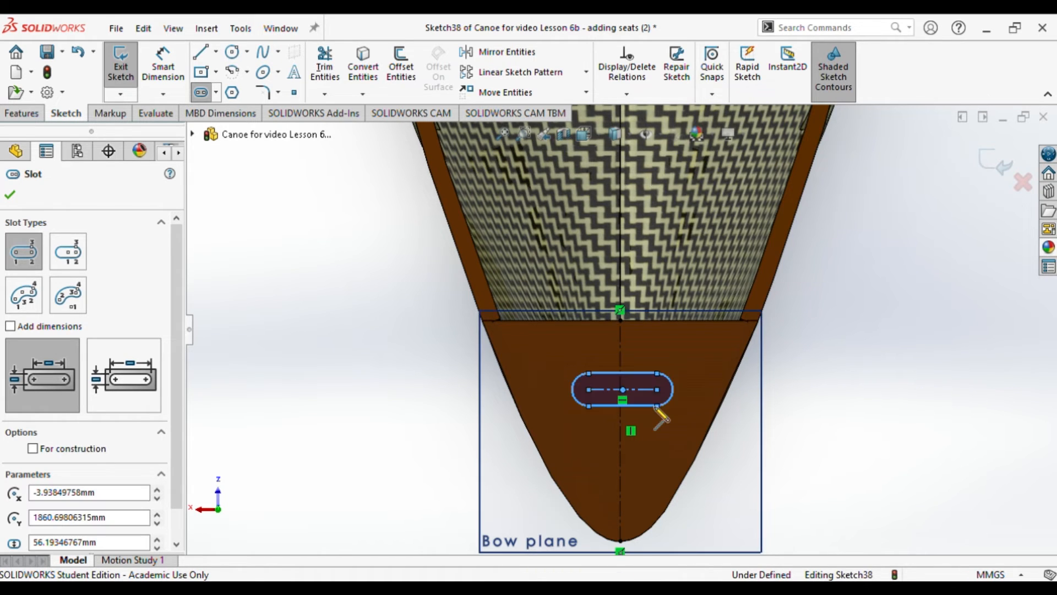
key(Escape)
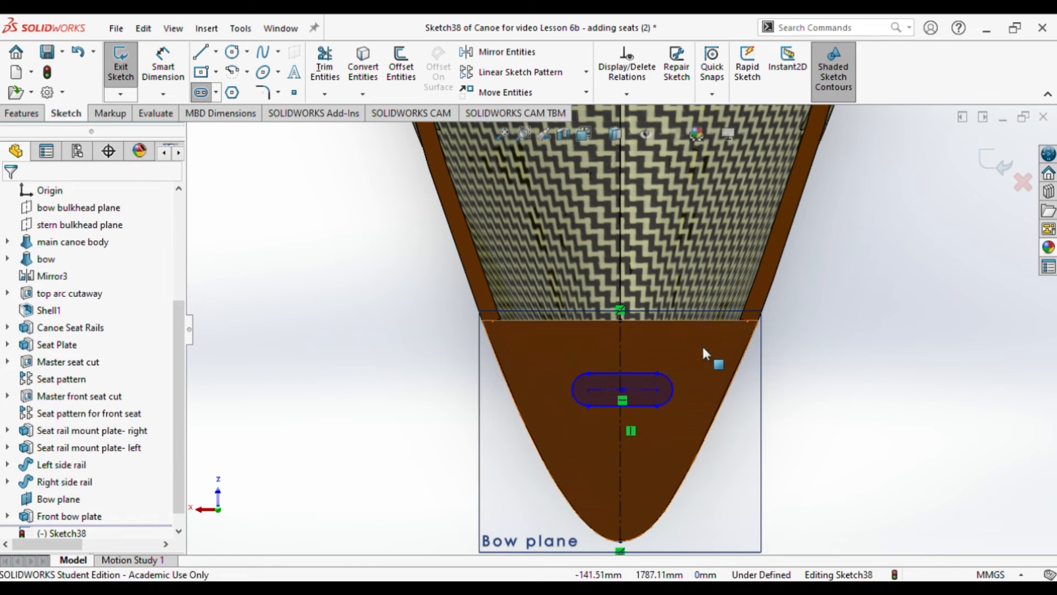
Step: Make the slot's centre point coincident with the vertical construction line
click(623, 391)
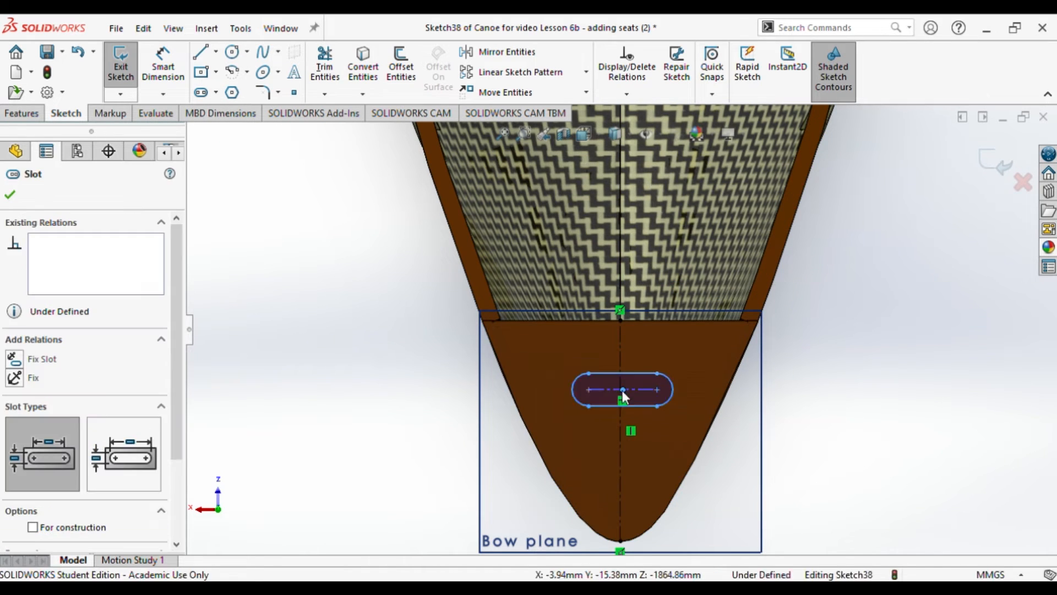
click(620, 360)
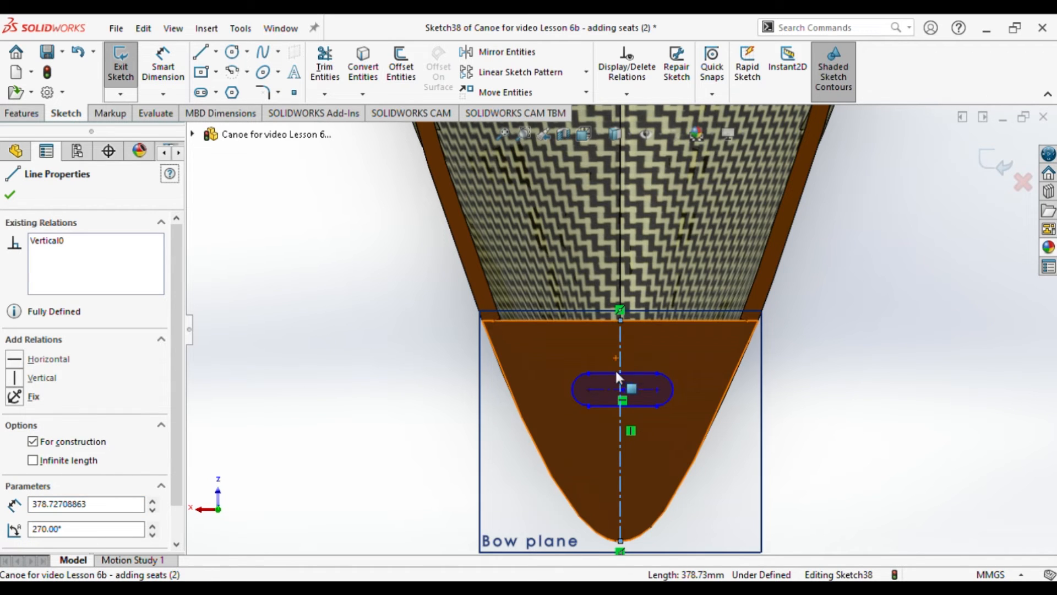
ctrl+click(622, 389)
click(16, 484)
click(9, 194)
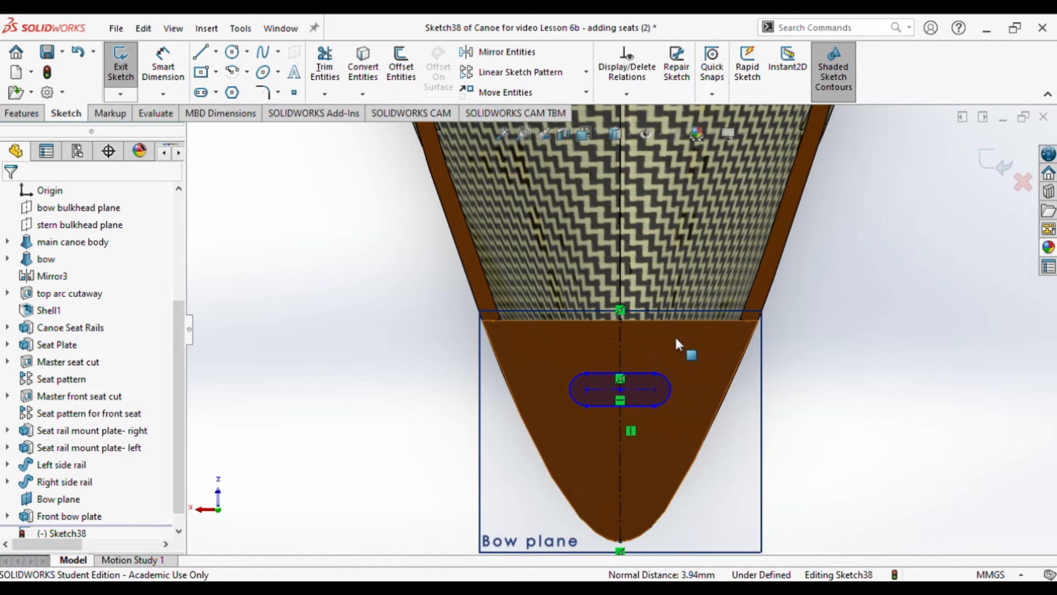
Step: Dimension the slot's centre 45 mm from the midpoint of the plate's straight edge
click(163, 63)
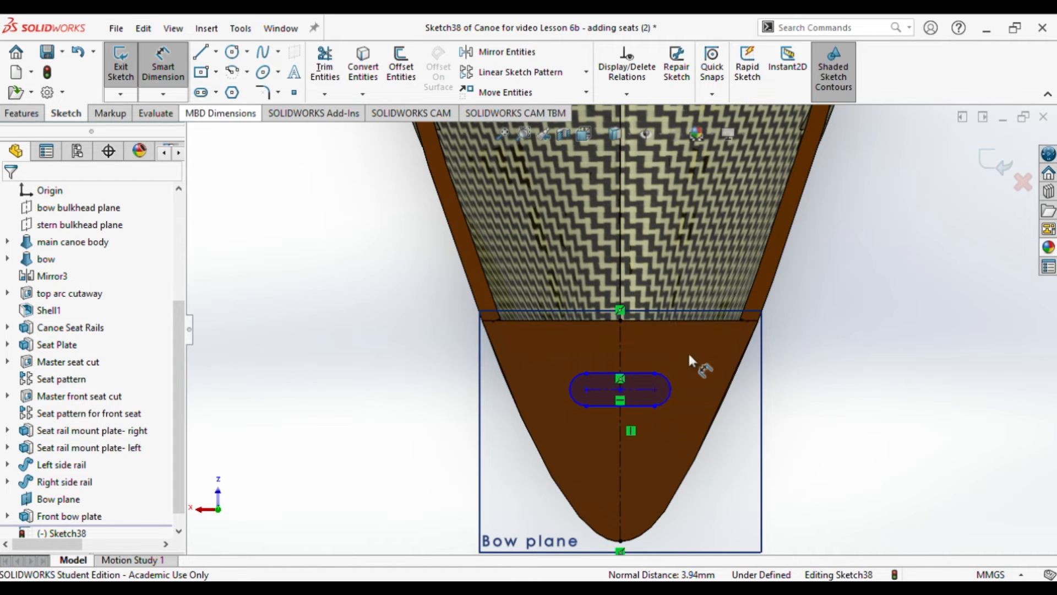
click(620, 320)
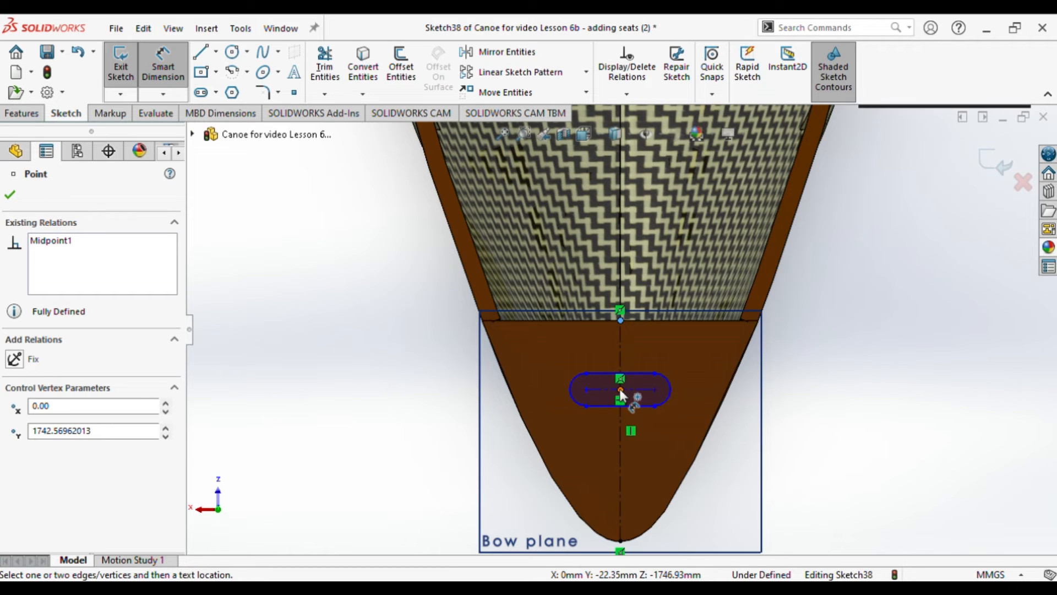
click(621, 390)
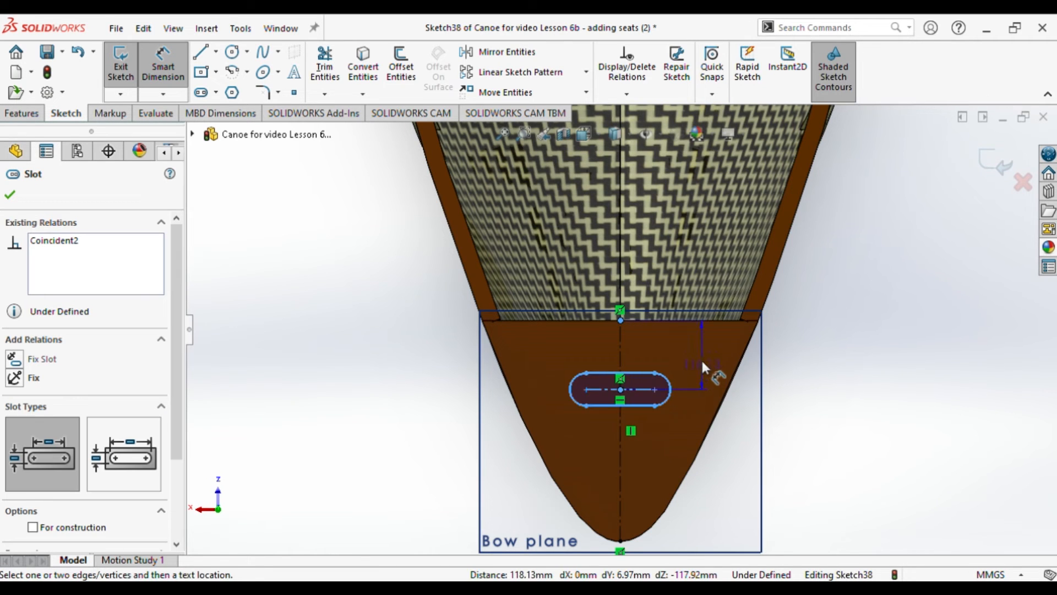
click(701, 354)
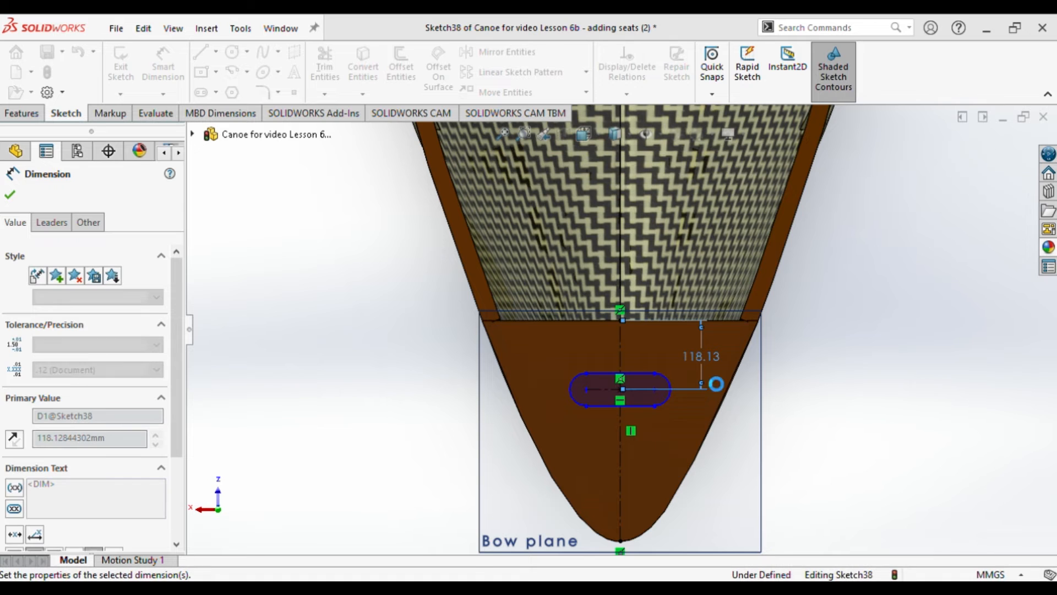
text(45)
key(Return)
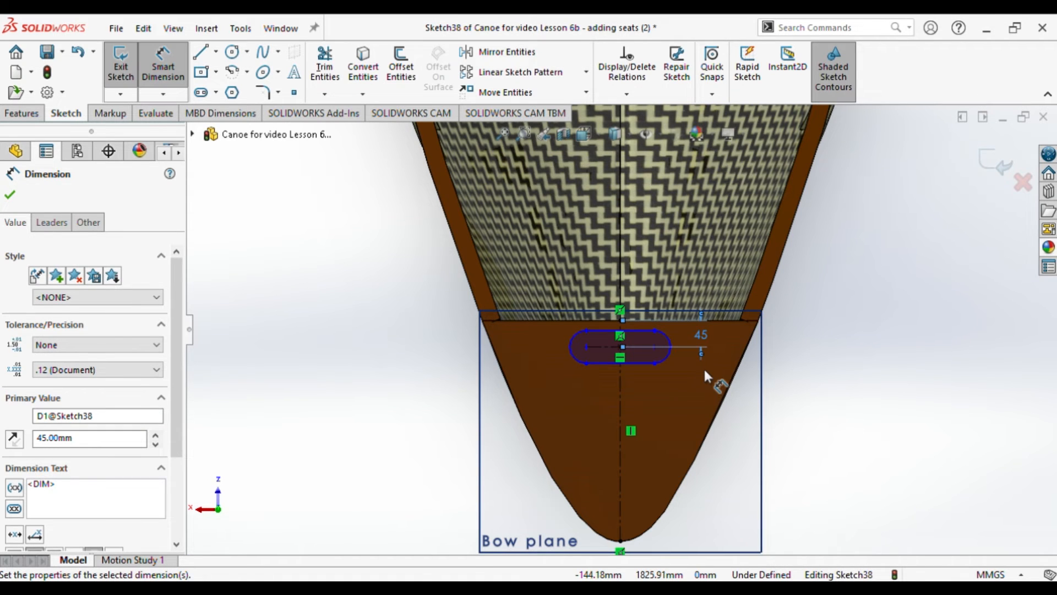
Step: Set the slot centre's distance from the plate's straight edge to 60 mm
double_click(702, 336)
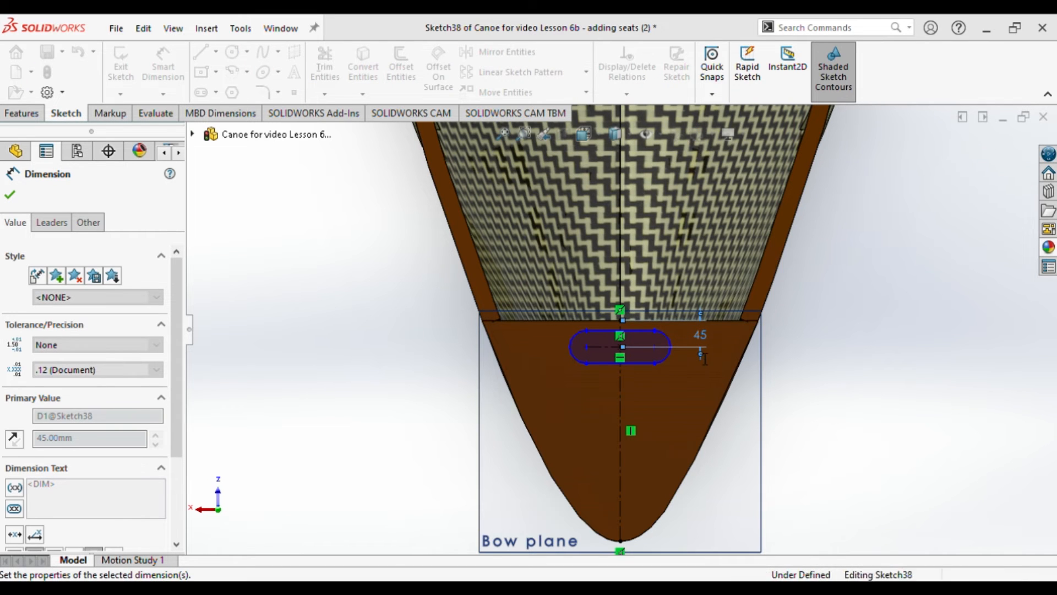
text(60)
key(Return)
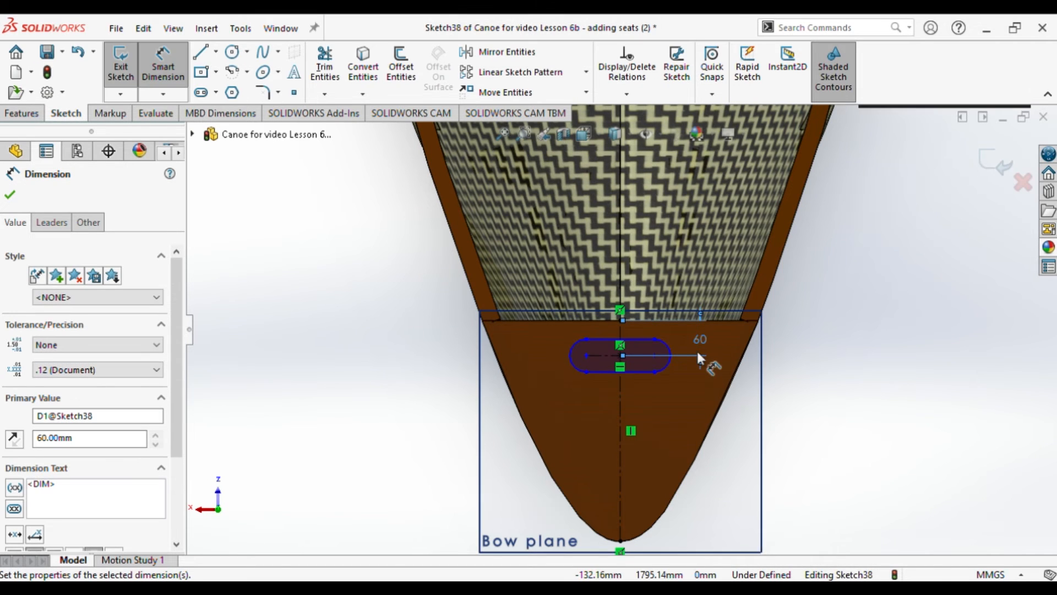
Step: Dimension the slot's width between its two straight sides as 30 mm
click(636, 349)
click(530, 348)
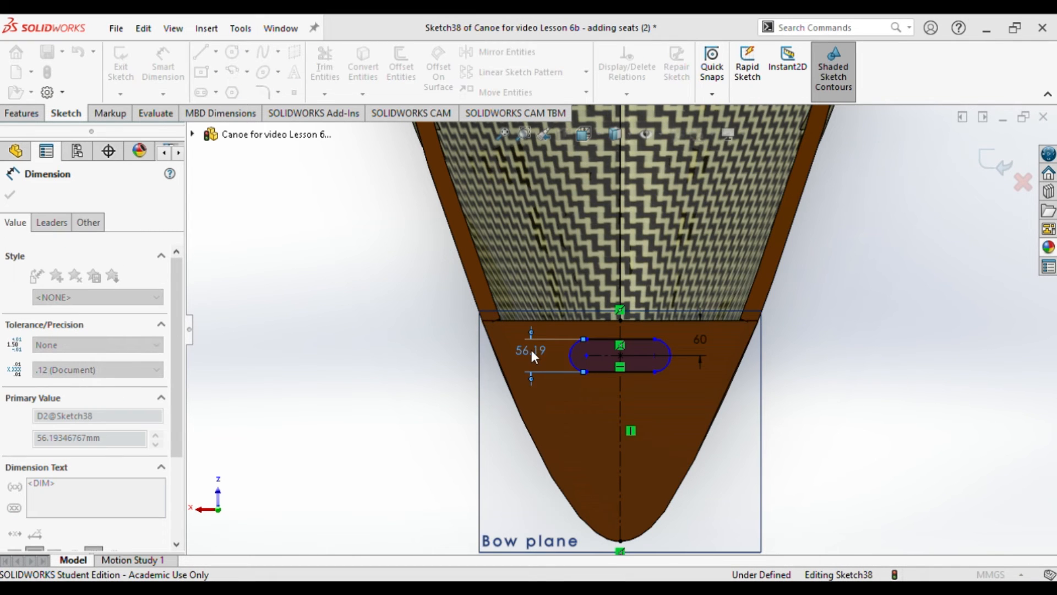
text(30)
key(Return)
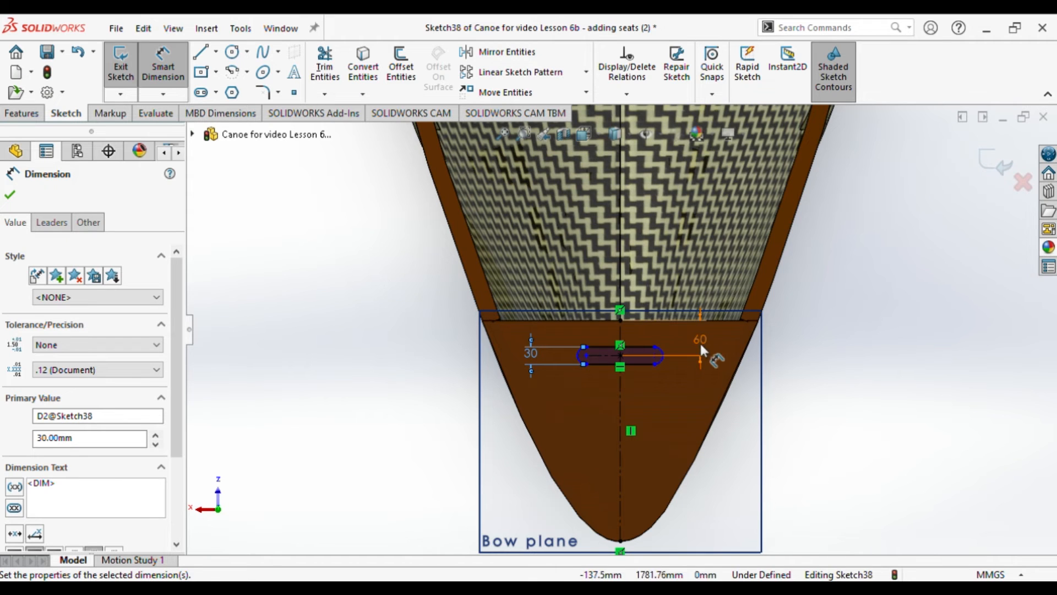
click(10, 196)
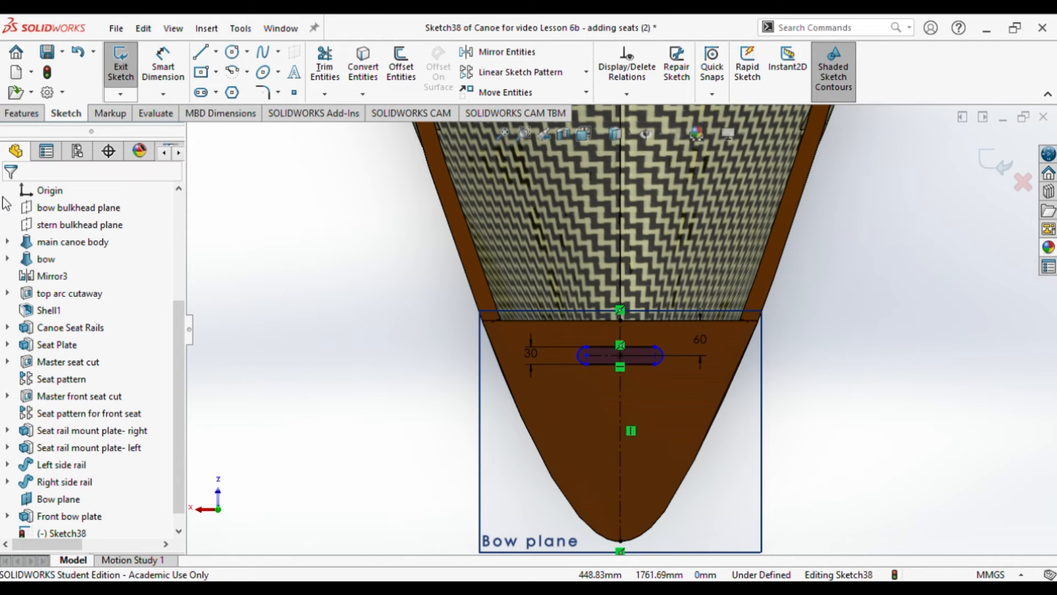
Step: Cut the slot sketch through the bow plate as a blind extruded cut 10 mm deep
click(22, 113)
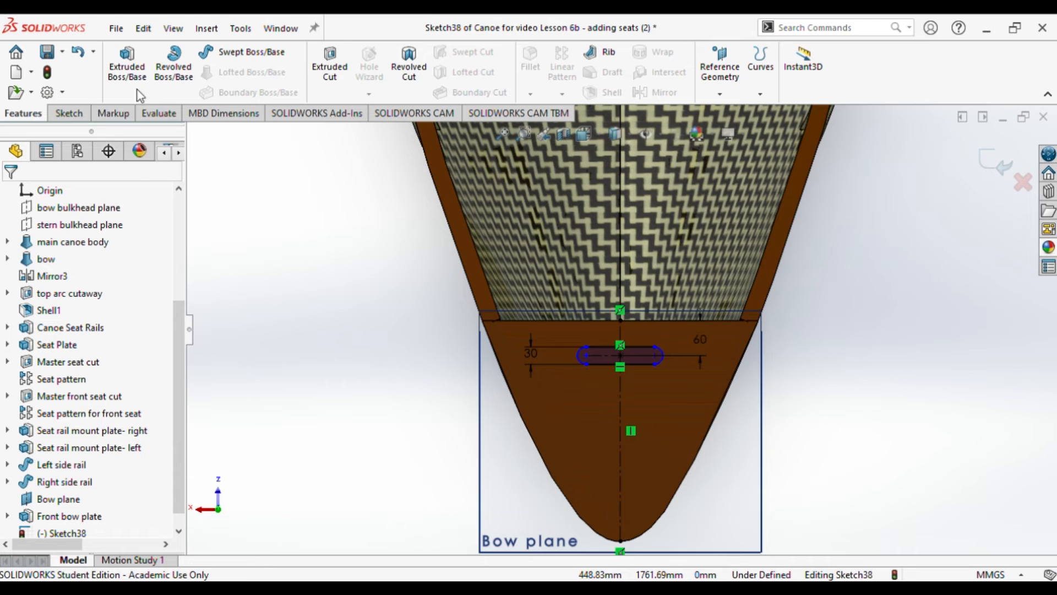
click(333, 82)
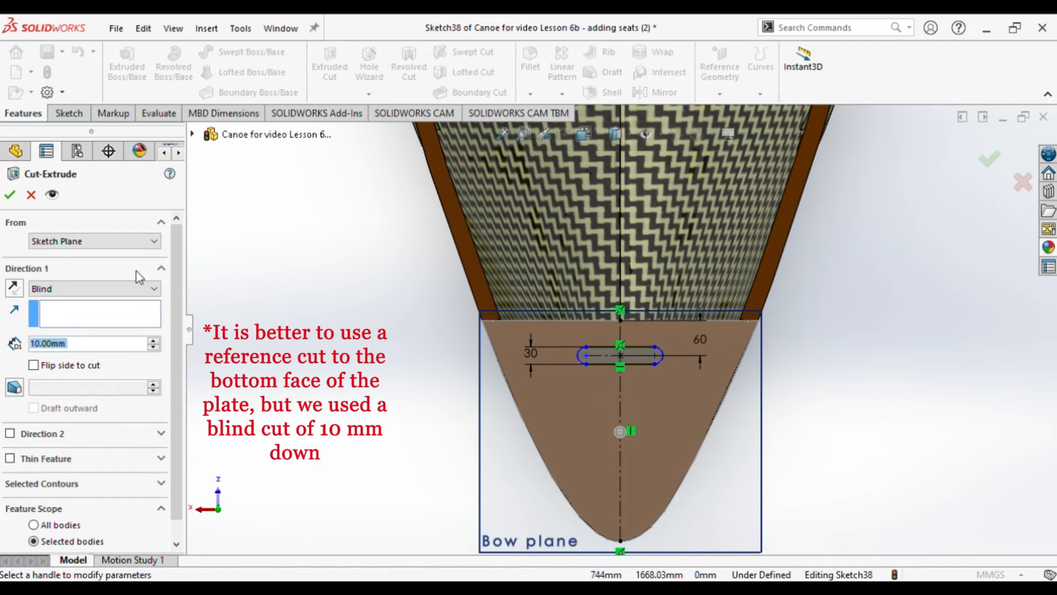
click(9, 195)
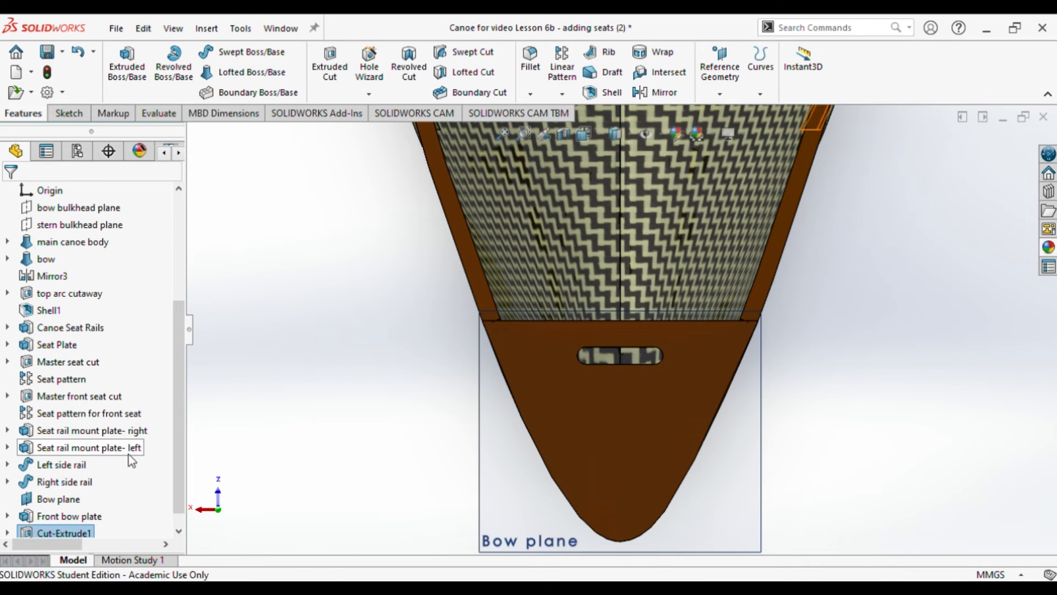
Step: Apply the dark brown color to the slot cut feature
click(79, 532)
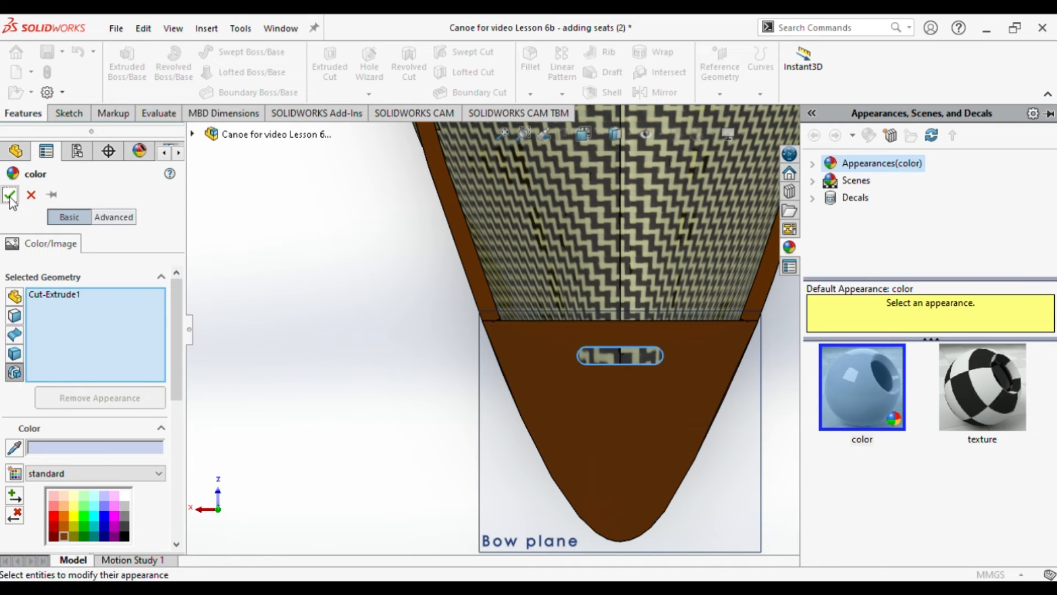
click(10, 195)
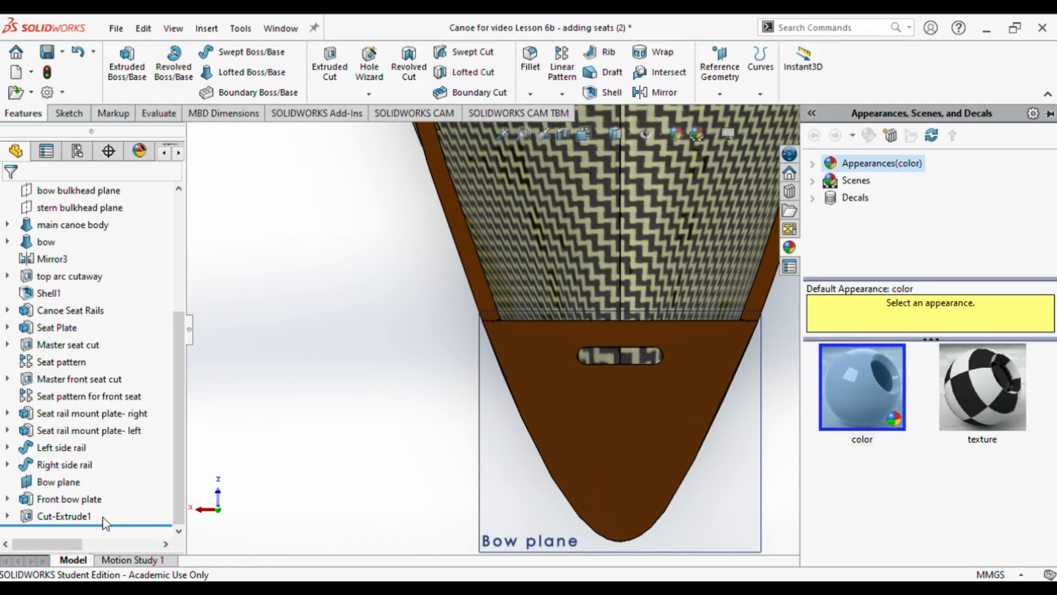
Step: Rename the slot cut feature as "Hand grip"
click(80, 518)
click(80, 518)
text(Hna dgrip)
key(BackSpace)
key(BackSpace)
key(BackSpace)
key(BackSpace)
key(BackSpace)
key(BackSpace)
key(BackSpace)
text(and grip)
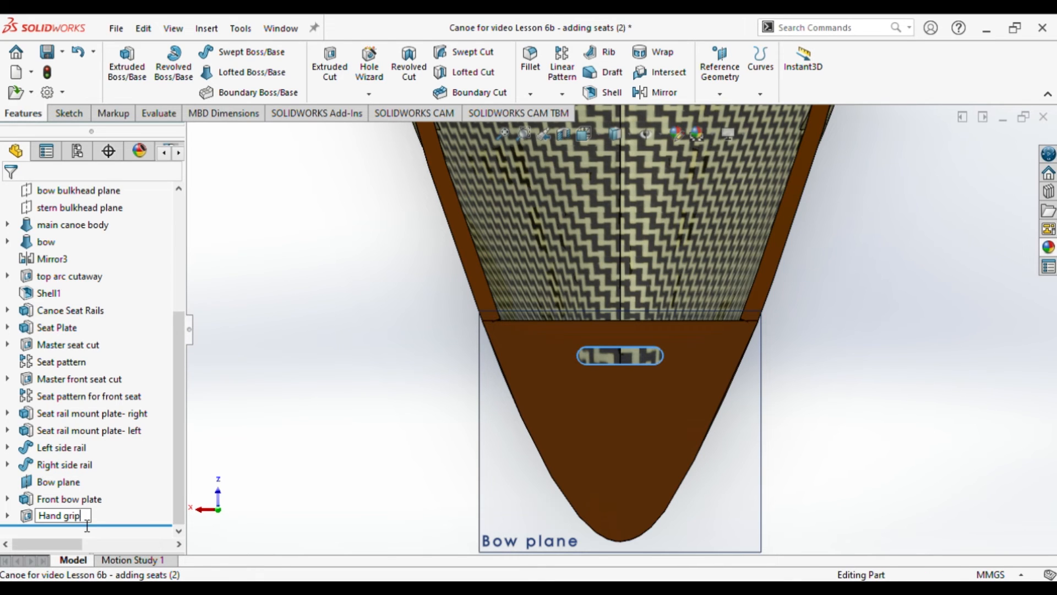
key(Return)
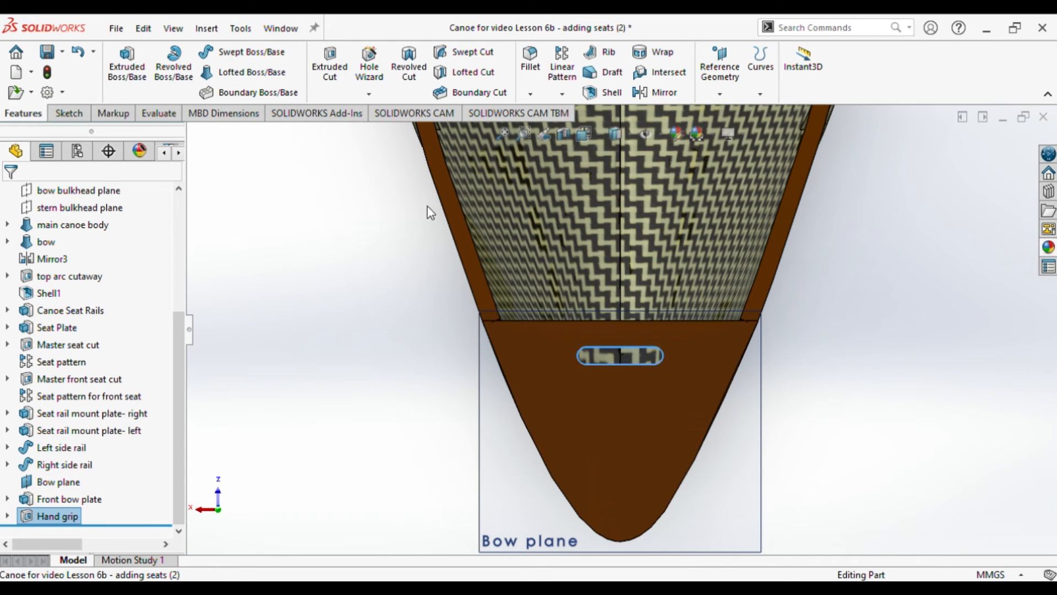
Step: Fillet the upper edge of the hand grip slot with a 10 mm radius
click(532, 67)
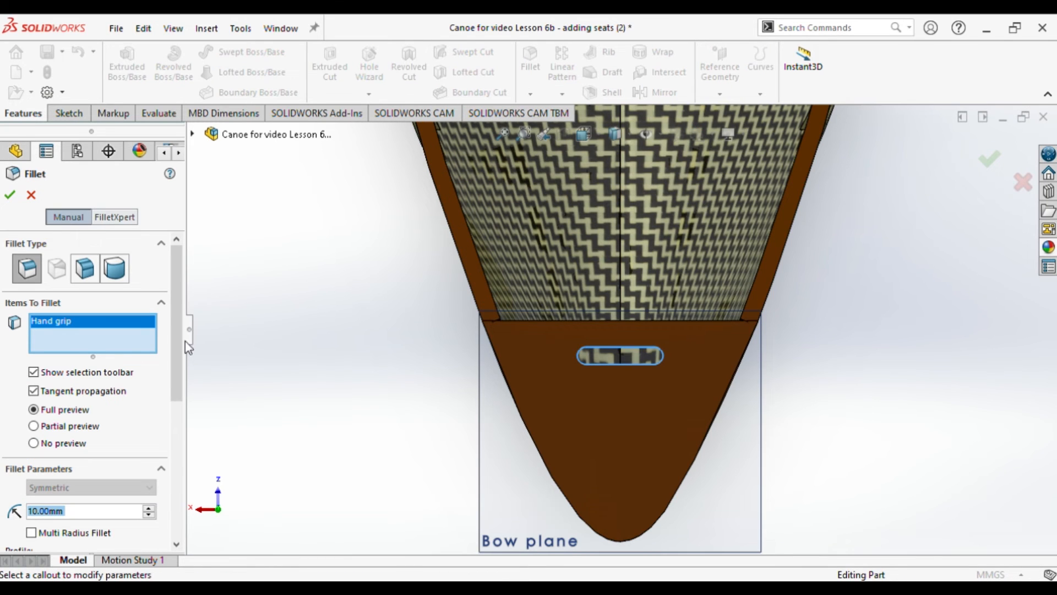
click(11, 197)
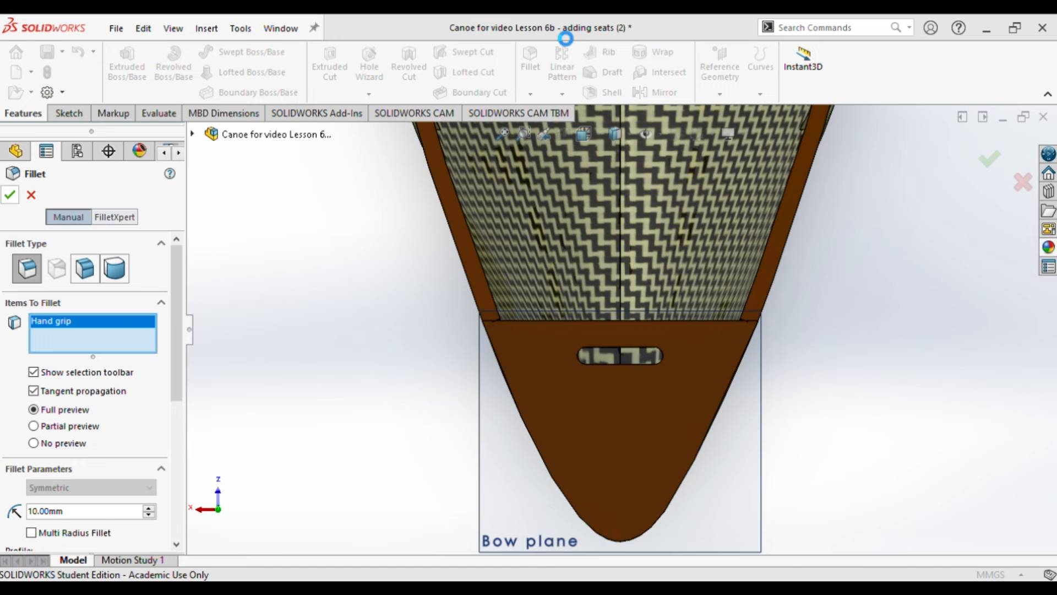
key(Delete)
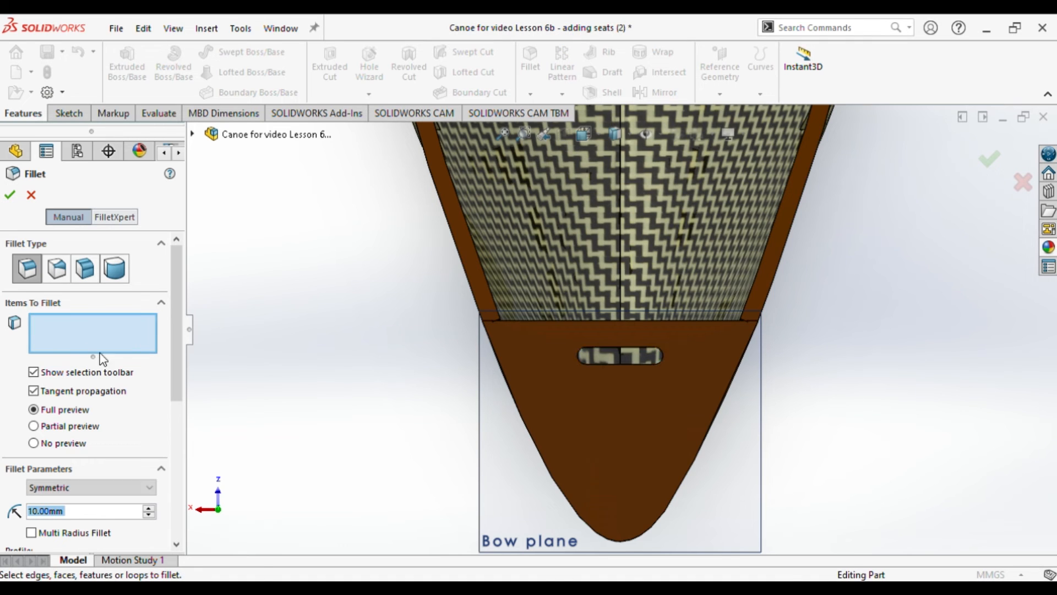
click(631, 362)
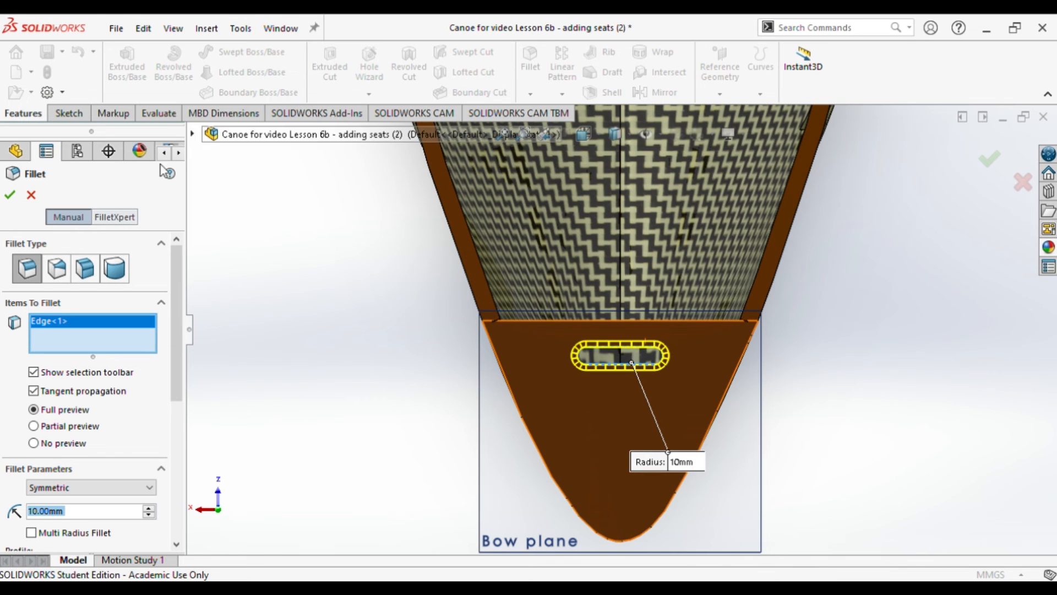
click(10, 195)
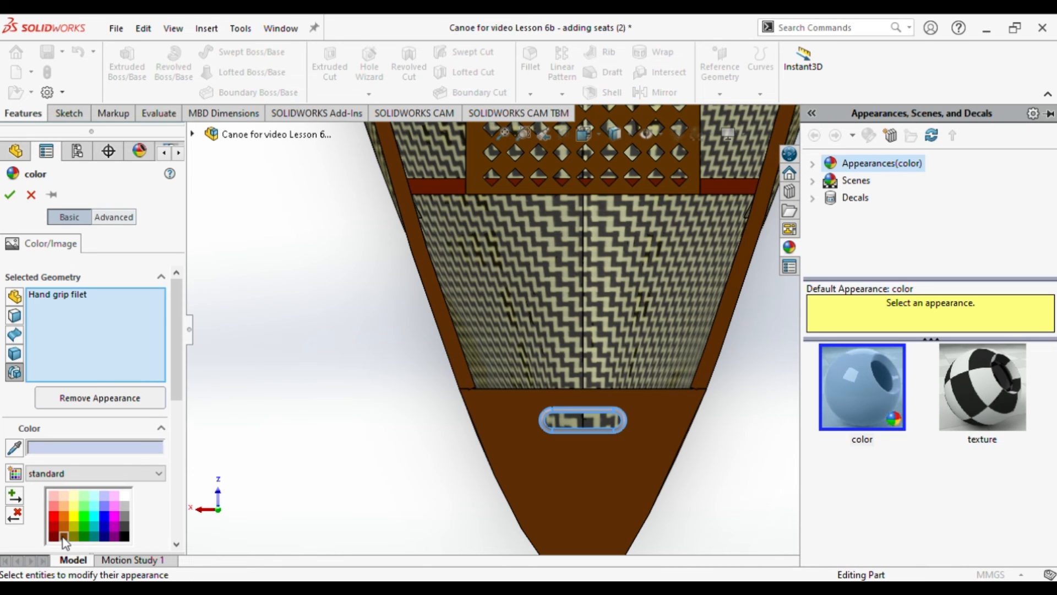
Step: Rename the slot's fillet feature as "Hand grip filet" and color it dark brown
click(64, 537)
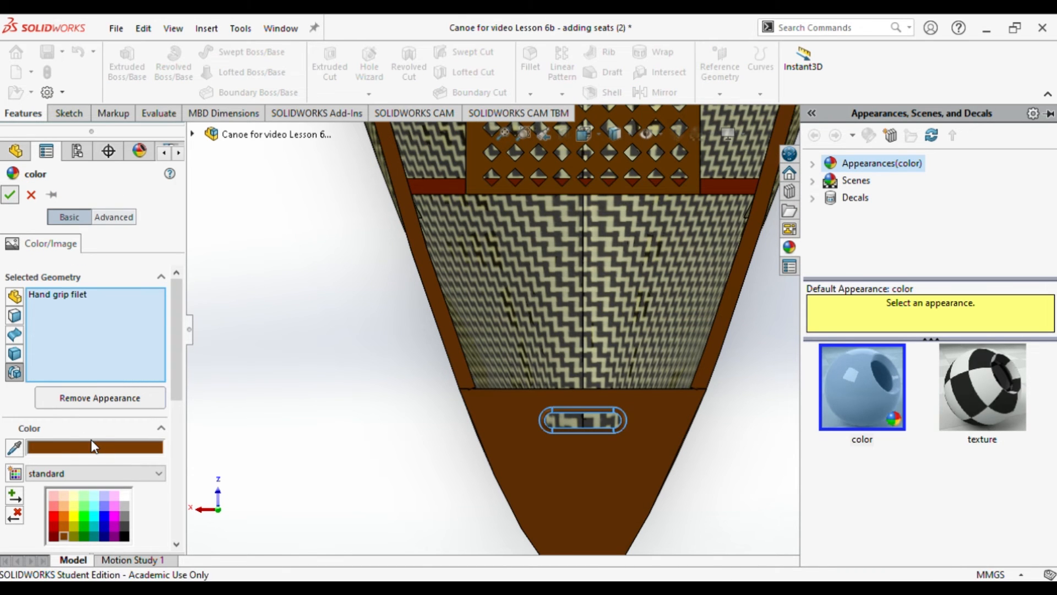
key(Return)
scroll(331, 531, down, 2)
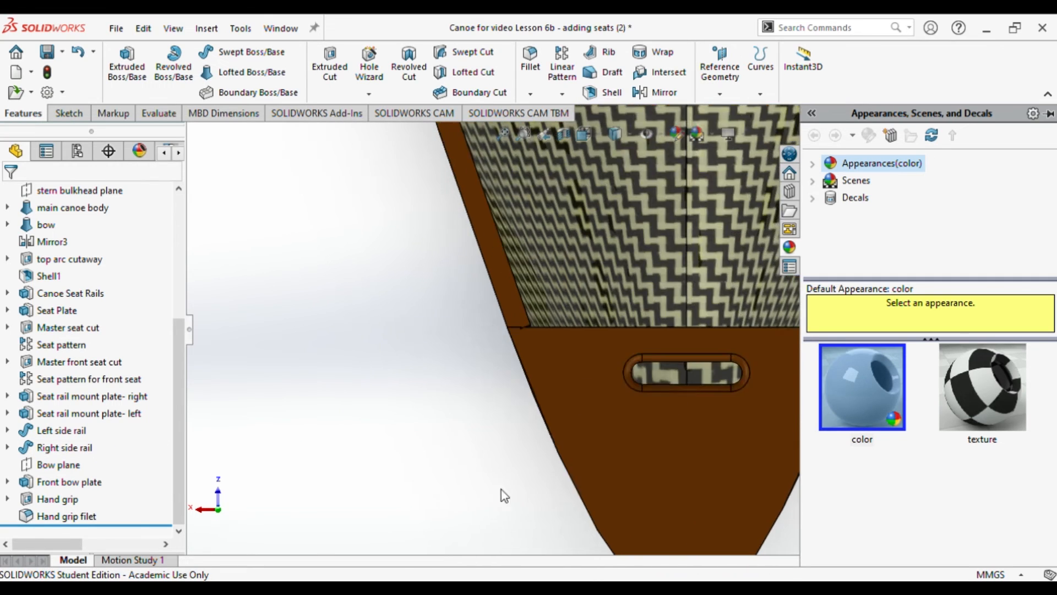
scroll(503, 489, up, 4)
middle_drag(735, 424, 751, 356)
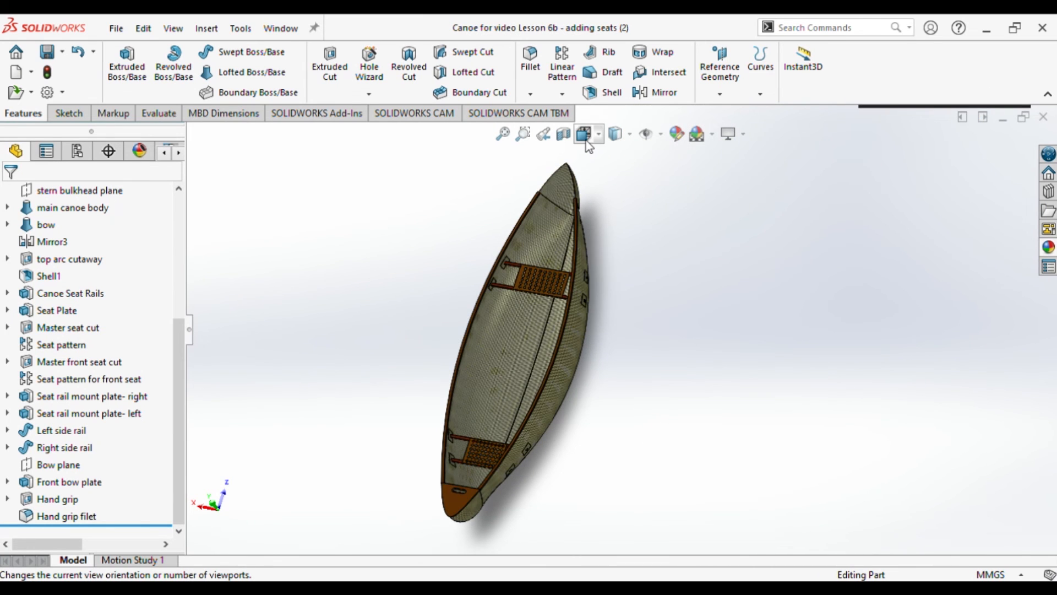
Step: Mirror the front bow plate, the hand grip cut and its fillet about the Front Plane to the canoe's other end
click(586, 141)
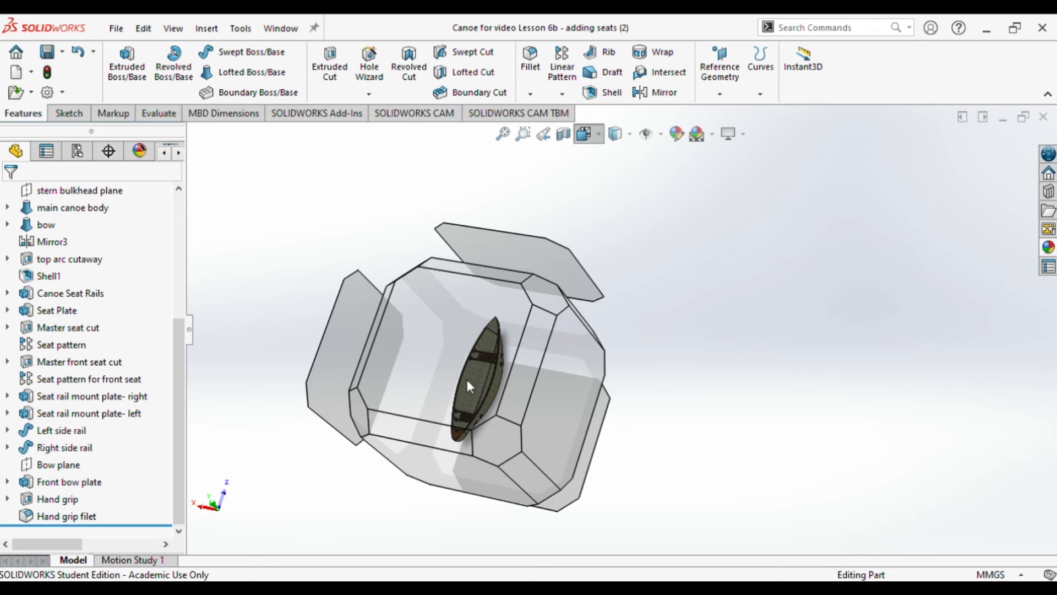
click(459, 381)
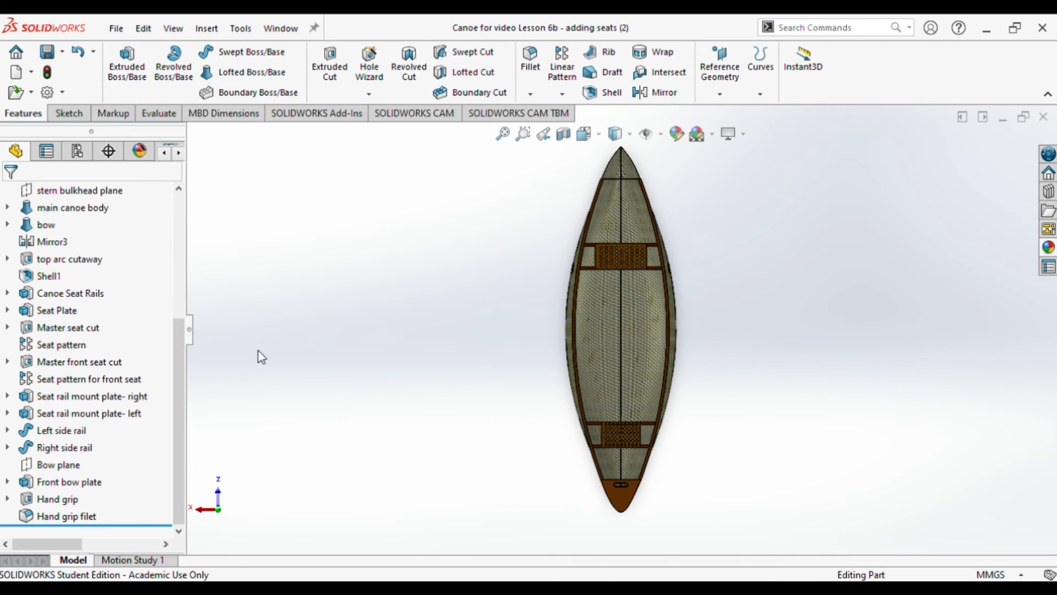
scroll(83, 297, up, 4)
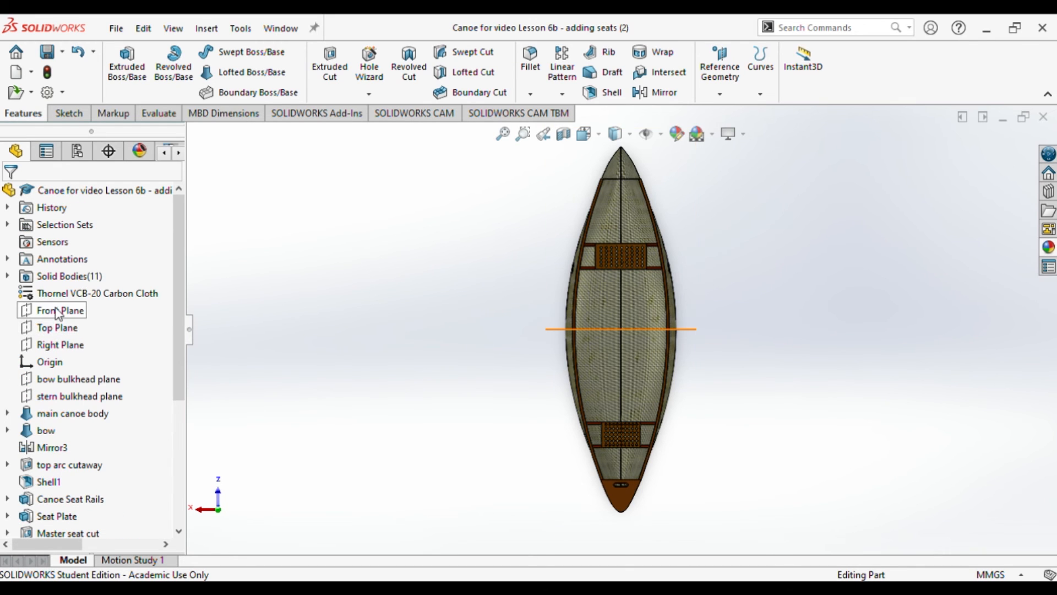
click(58, 311)
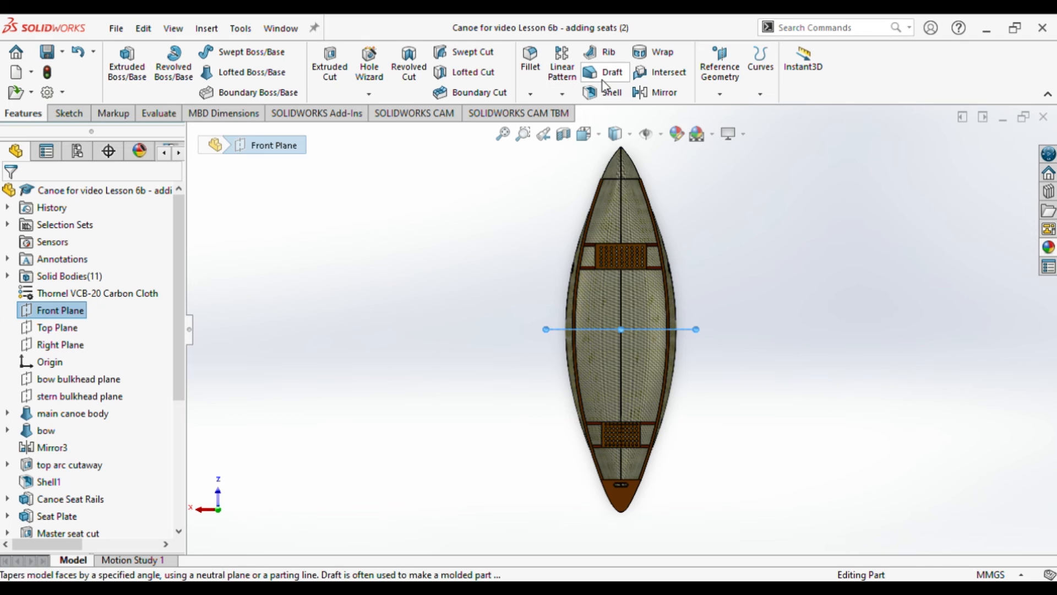
click(663, 94)
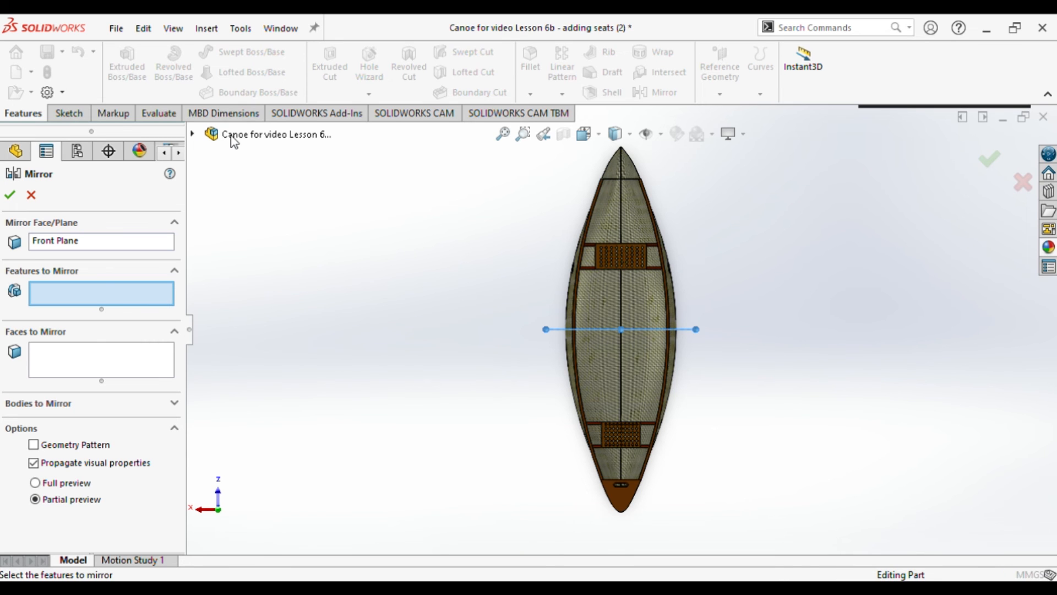
click(232, 139)
click(285, 494)
click(273, 511)
click(257, 527)
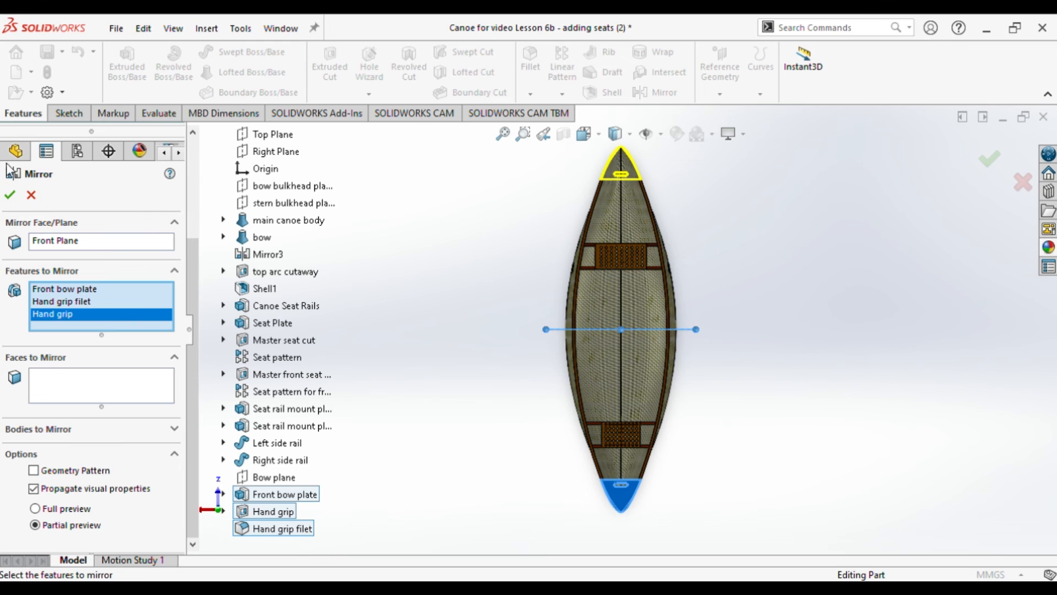
click(10, 195)
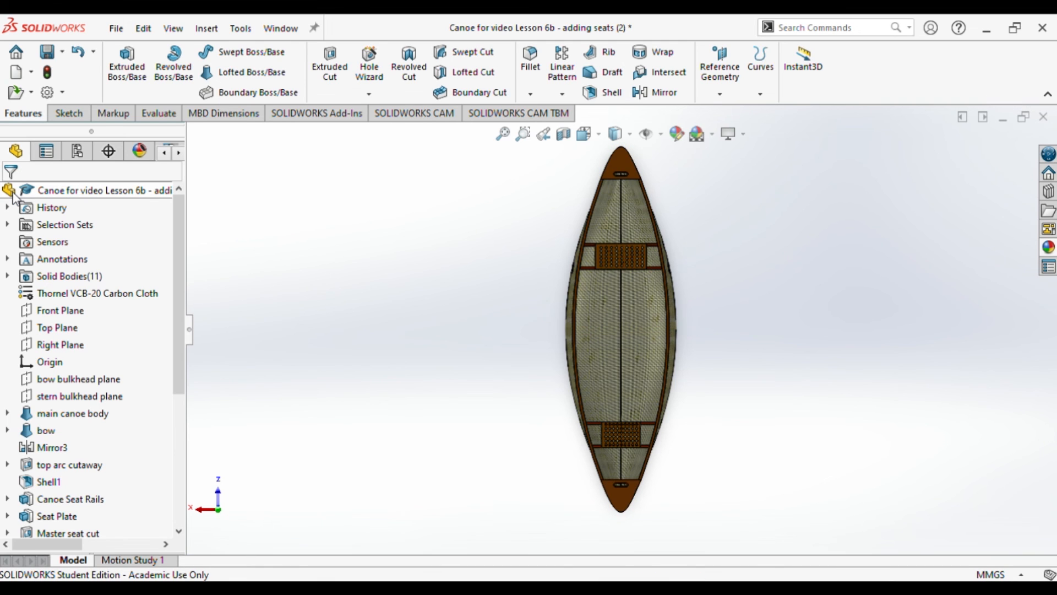
Step: Rename the new mirror feature as "Bow plate and hand grip" and color it dark brown
scroll(182, 345, down, 4)
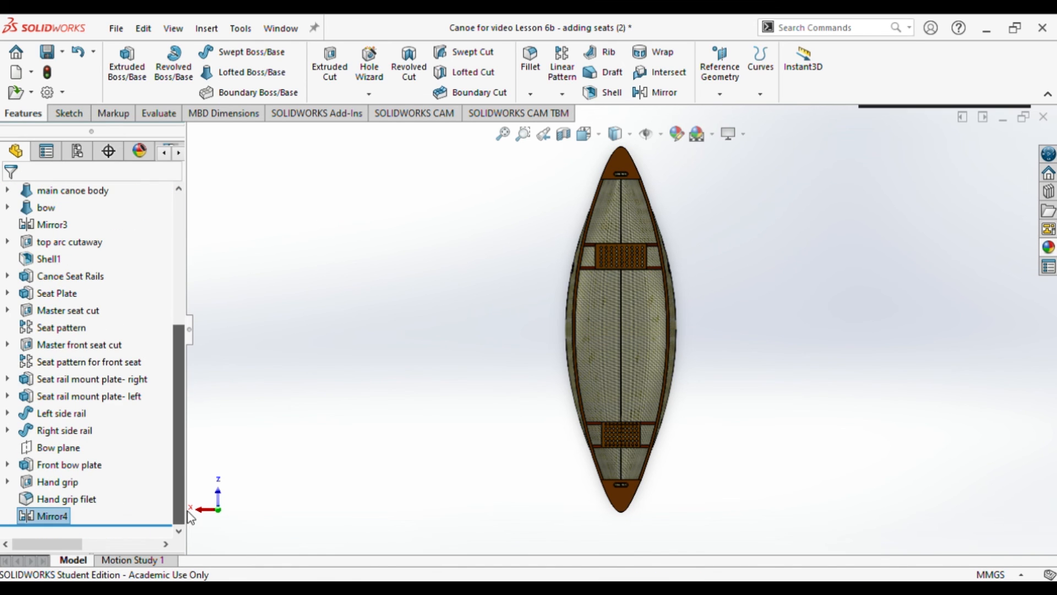
click(54, 516)
click(58, 516)
text(Bow plate and hand grip)
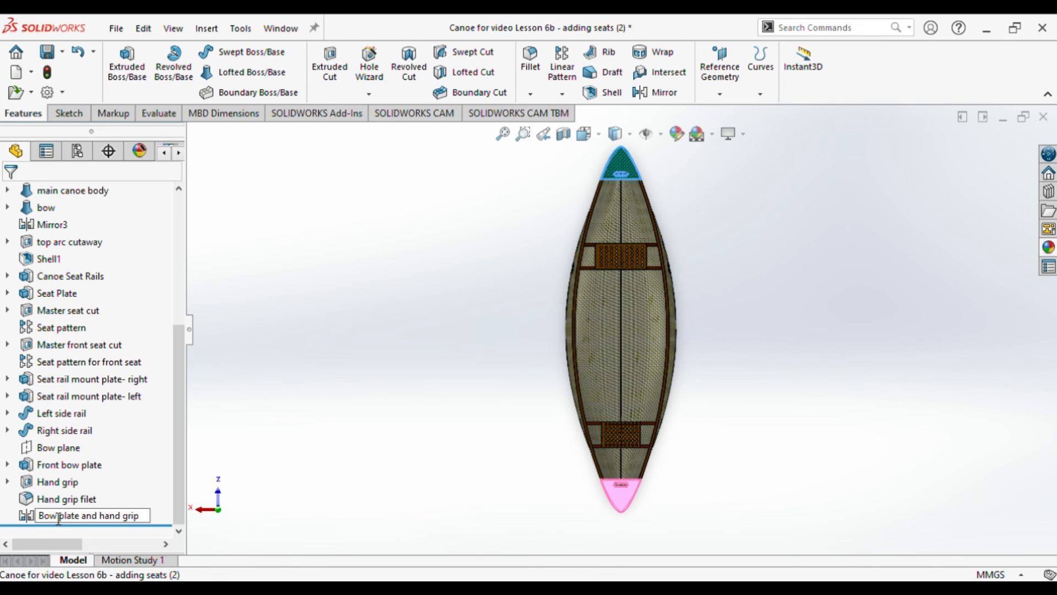
key(Return)
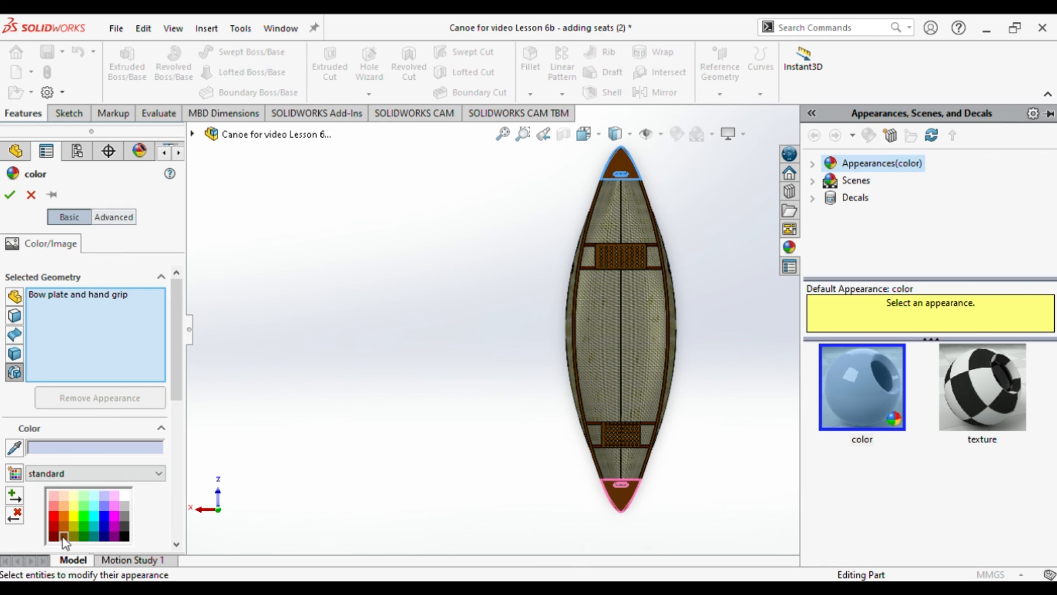
click(63, 537)
click(10, 195)
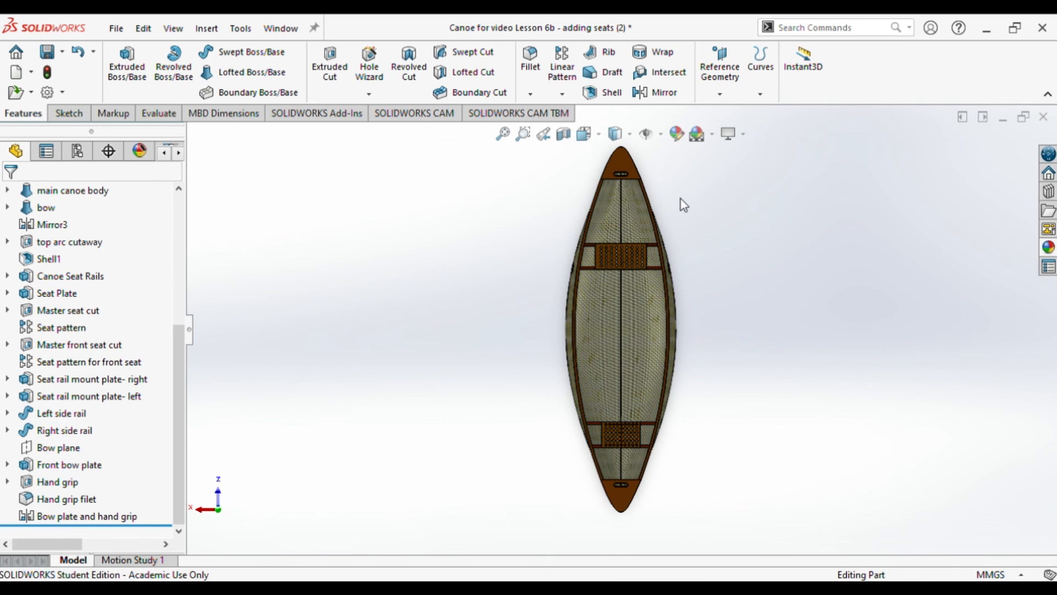
Step: Inspect the mirrored plate and hand grip slot at the canoe's far end
scroll(681, 200, up, 2)
scroll(681, 199, down, 4)
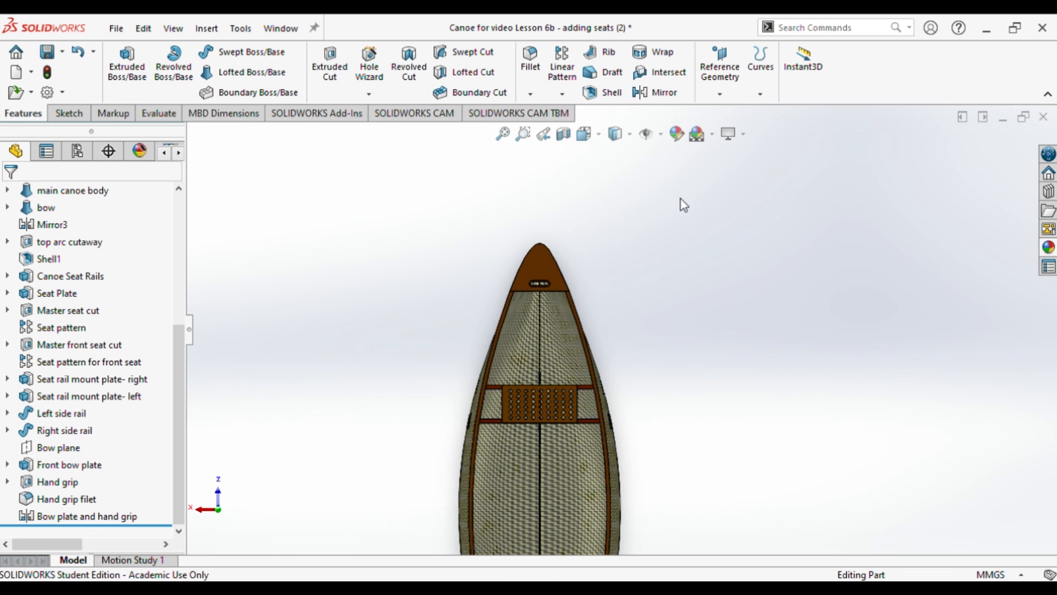
scroll(573, 284, down, 6)
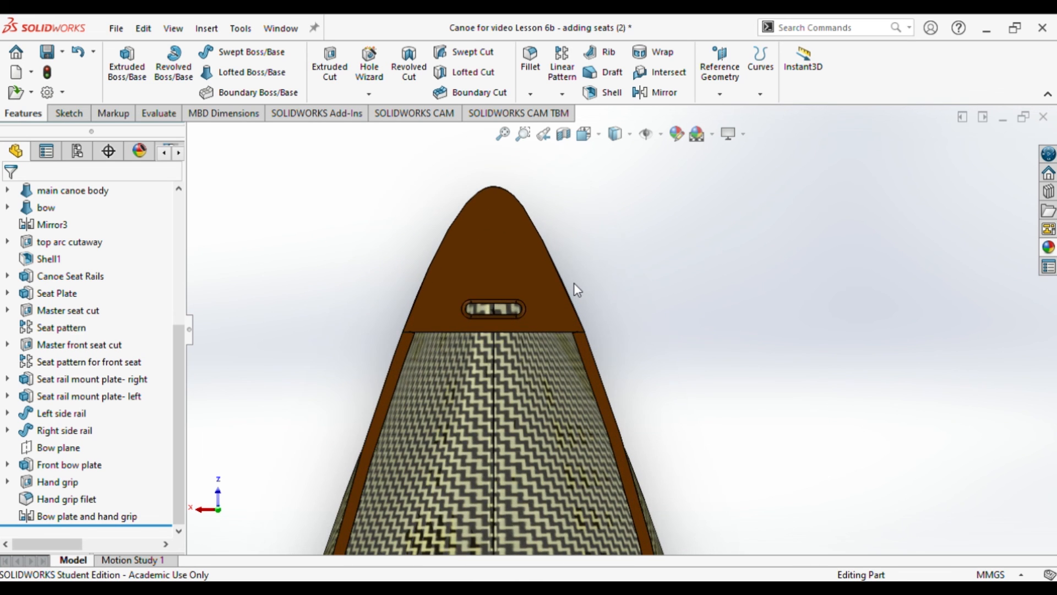
scroll(574, 284, up, 6)
scroll(573, 284, down, 1)
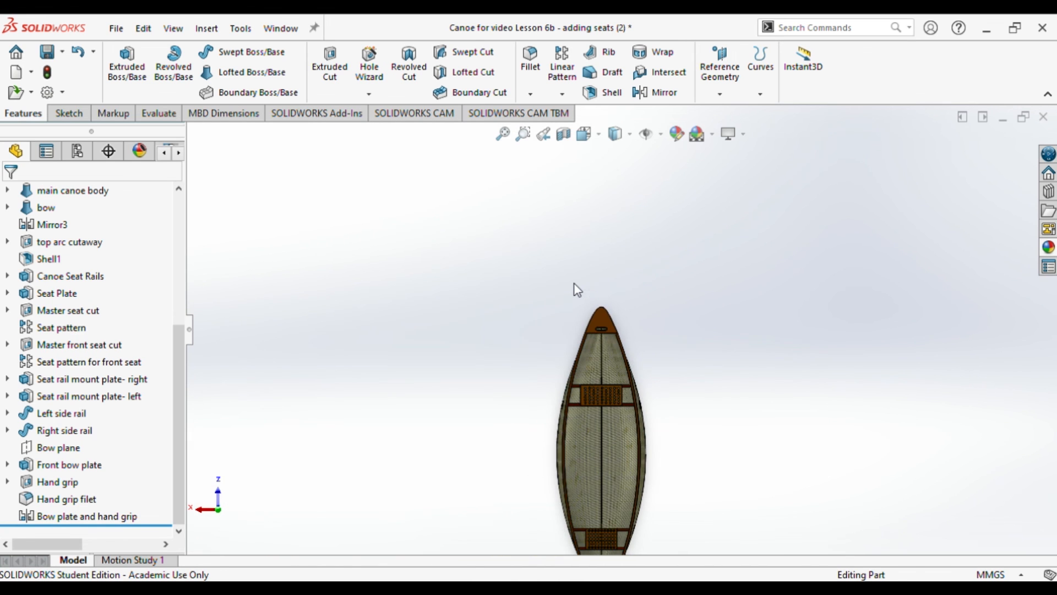
scroll(613, 430, down, 5)
scroll(613, 431, up, 5)
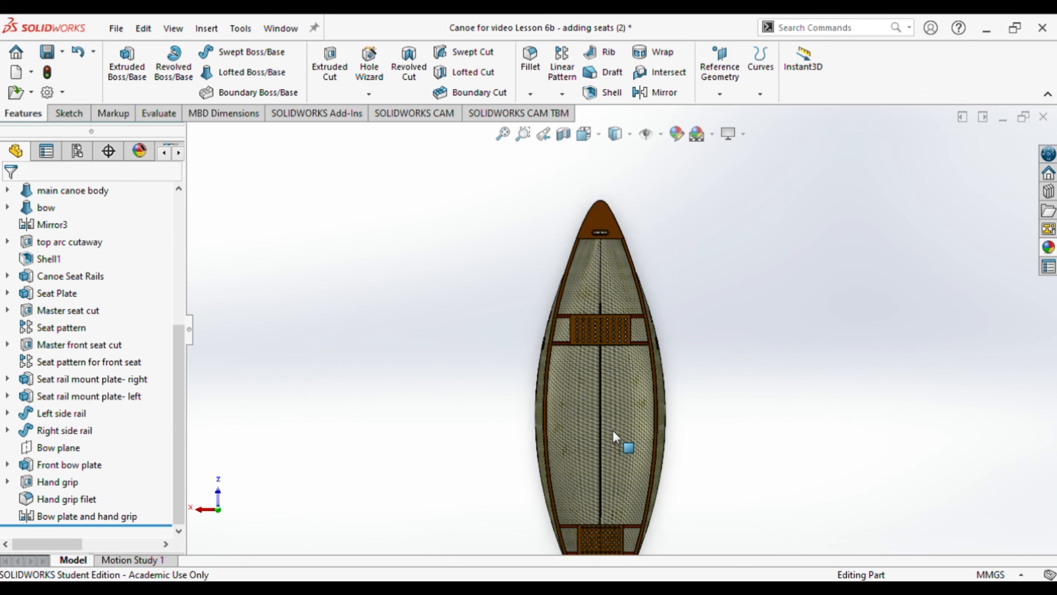